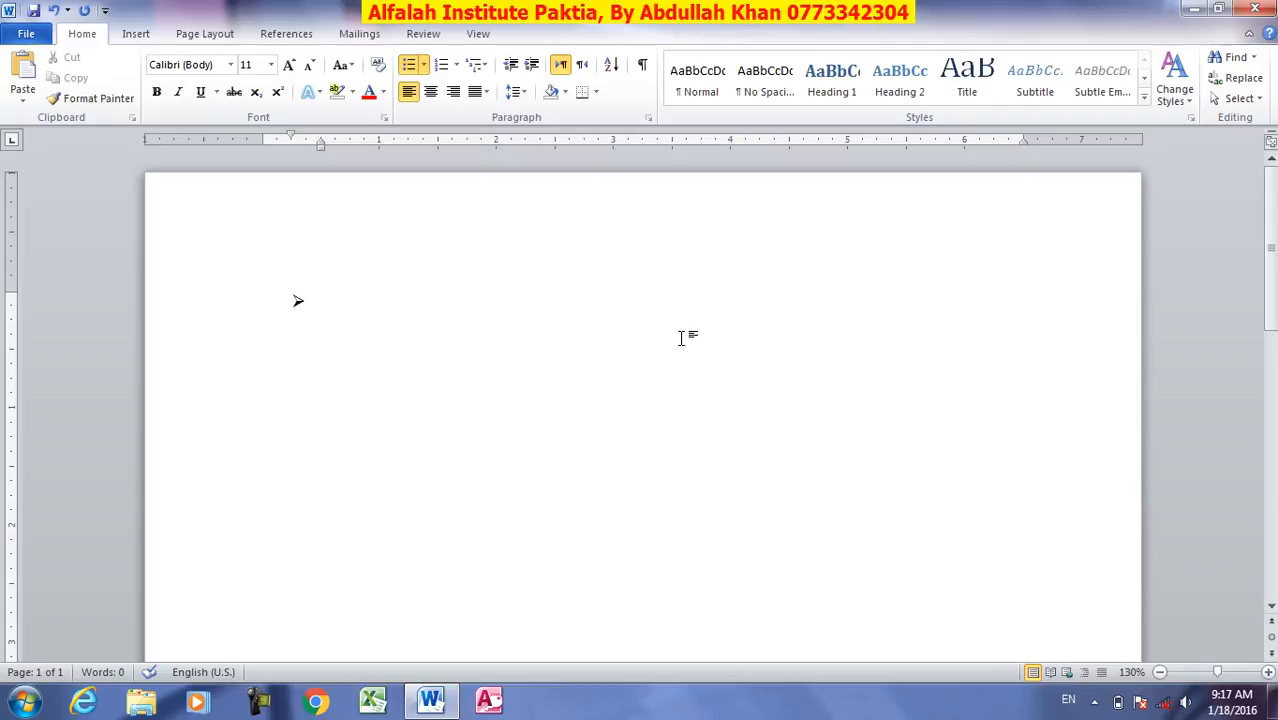
type("Gandana")
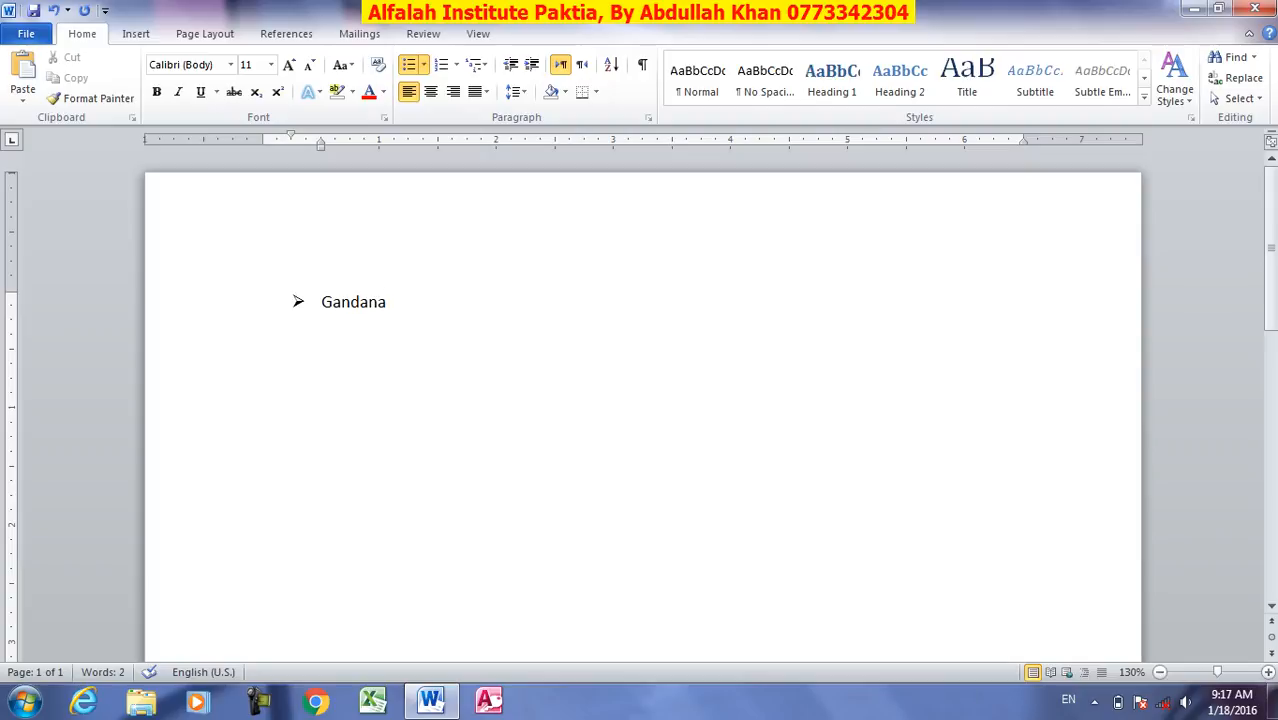
key("BackSpace")
key("BackSpace")
key("BackSpace")
key("BackSpace")
key("BackSpace")
key("BackSpace")
key("BackSpace")
Enter Leek, Rice and Computer as three first-level items of the bulleted list
type("Leek")
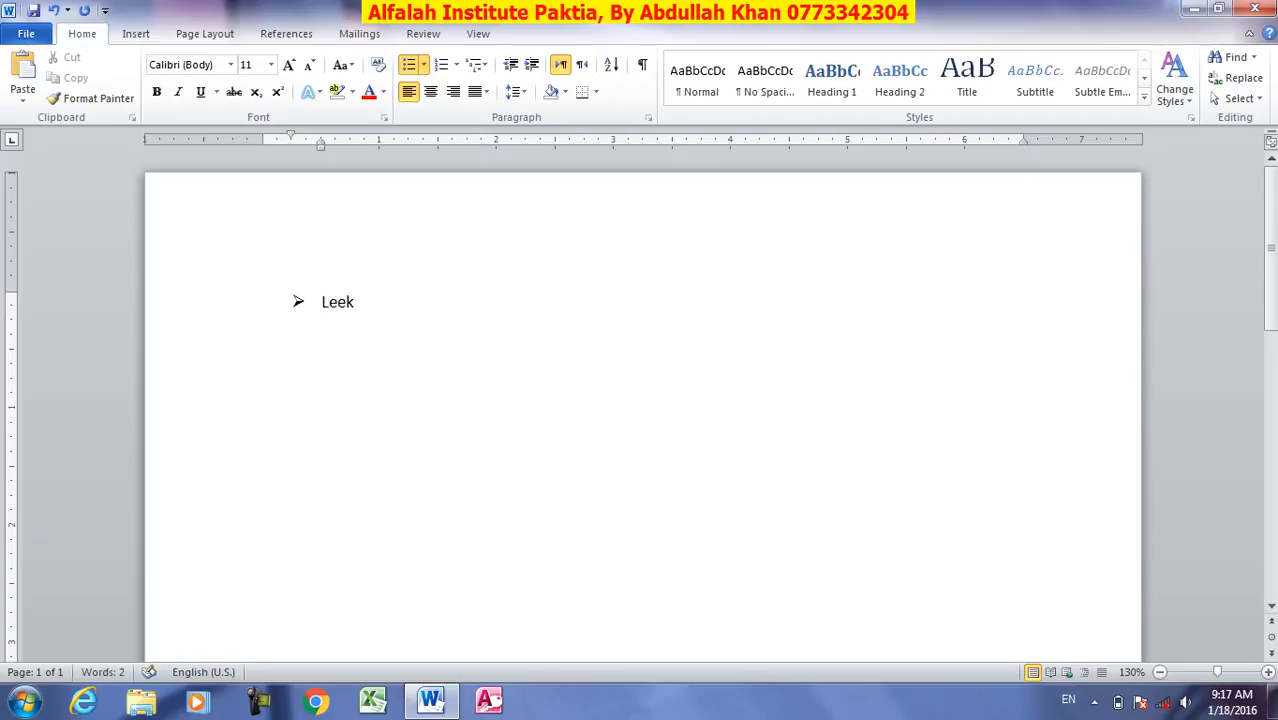
key("Return")
type("Rice")
key("Return")
type("Computer")
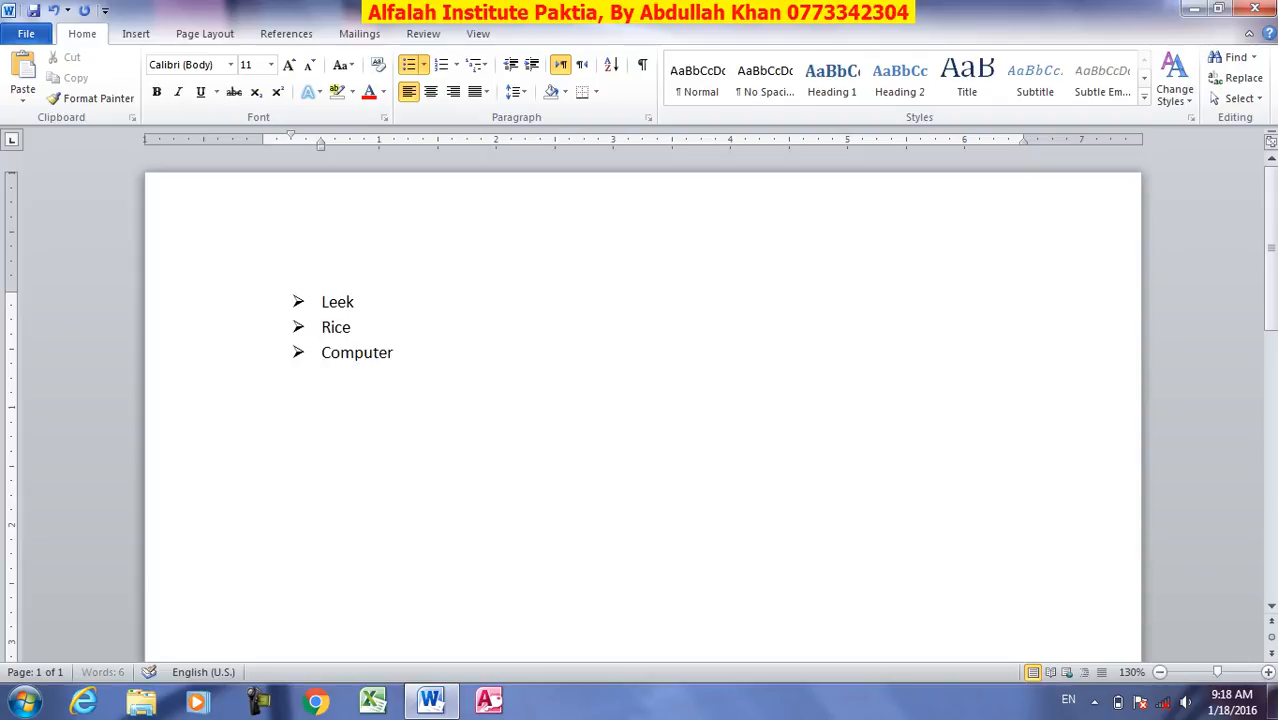
Add the items Desktop and Laptop under Computer at the second list level with hollow circle bullets
key("Return")
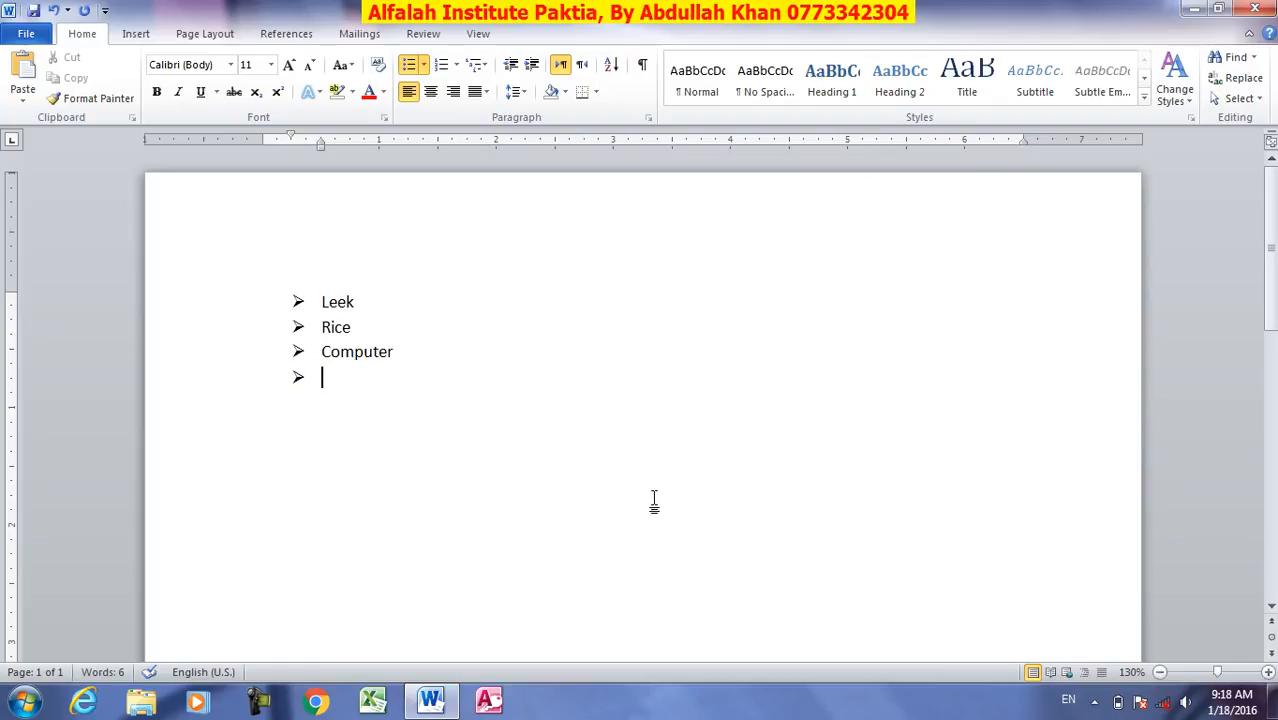
left_click(424, 68)
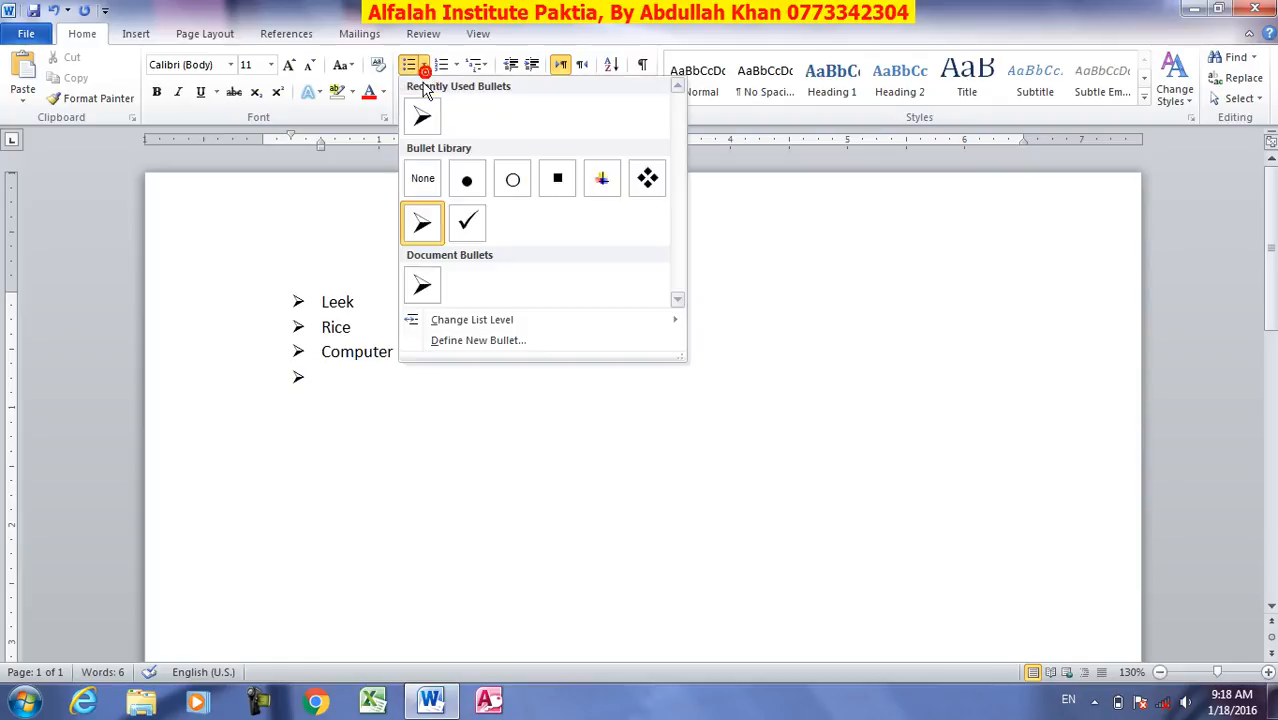
mouse_move(520, 325)
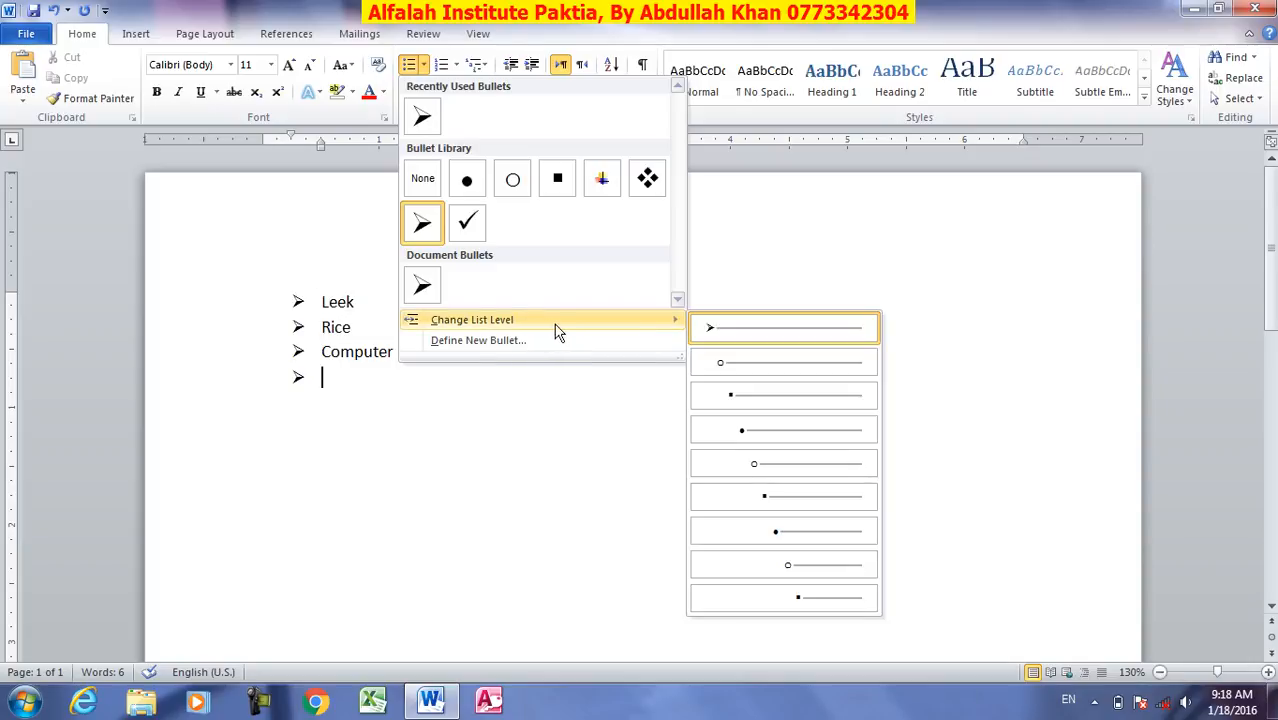
left_click(751, 366)
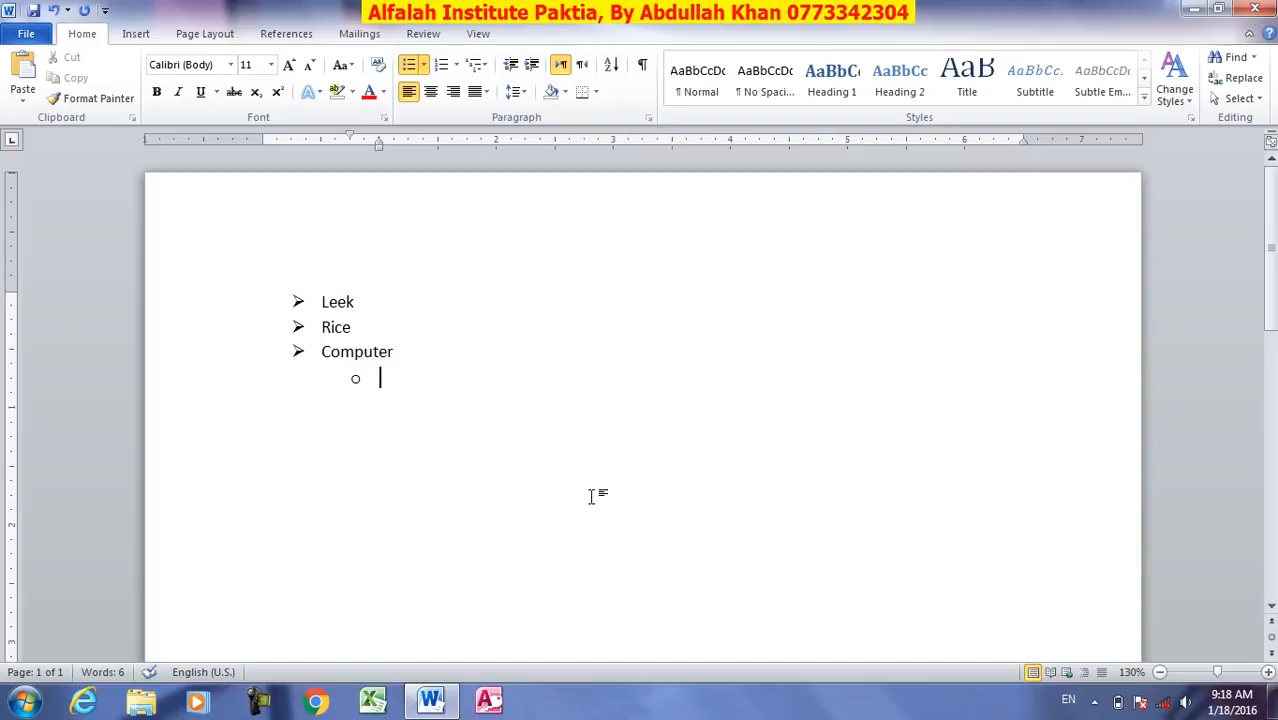
type("Desktop")
key("Return")
type("Lap")
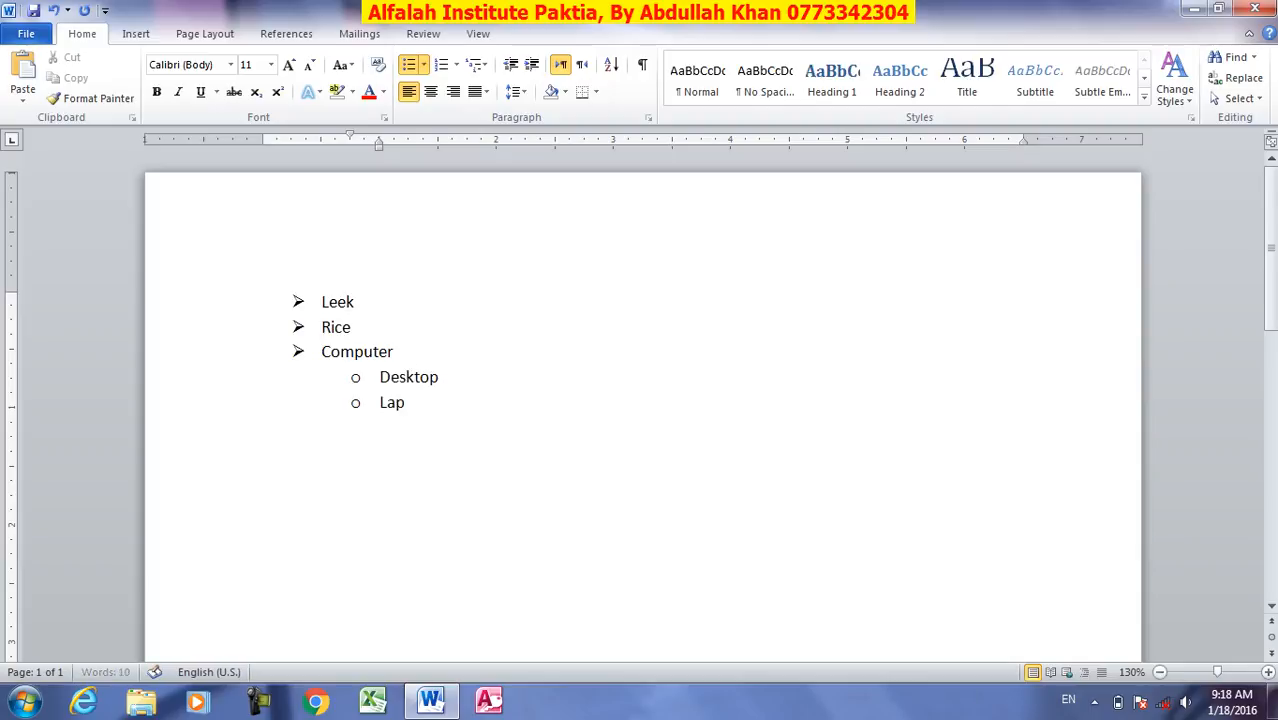
type("top")
Add the items D 30 and E 6400 under Laptop at the third list level with square bullets
key("Return")
left_click(424, 65)
mouse_move(535, 328)
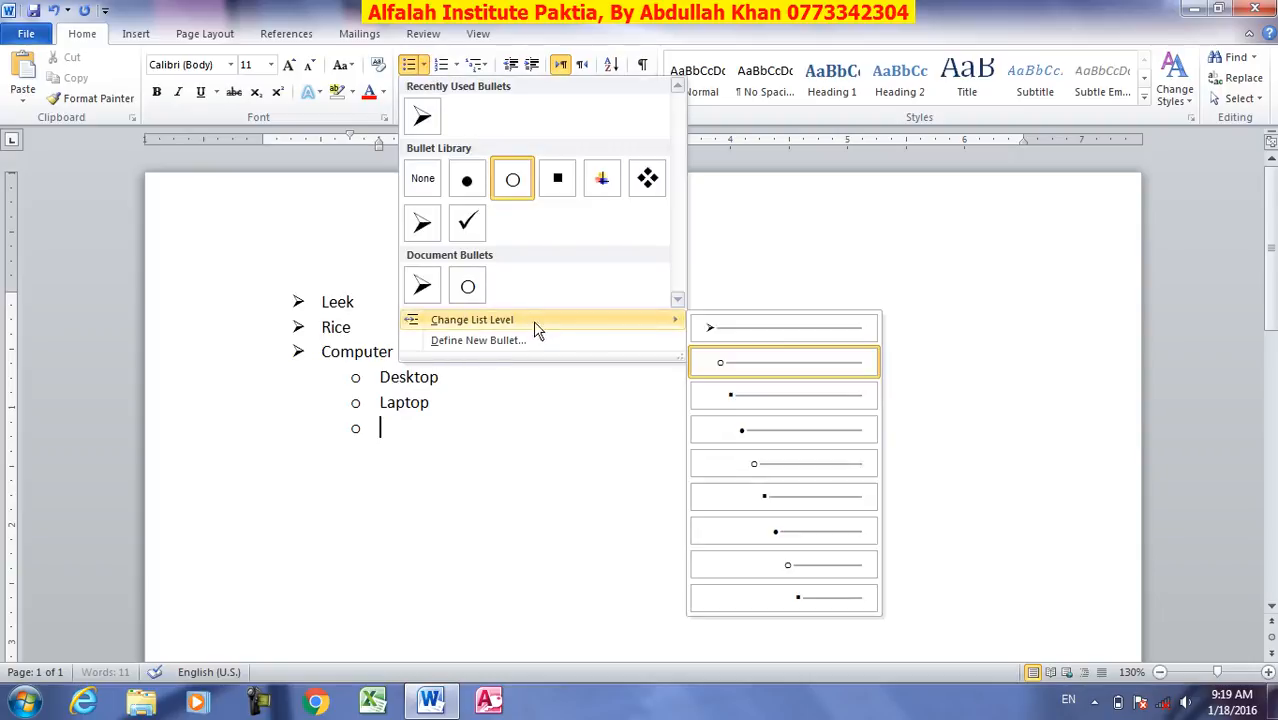
left_click(770, 398)
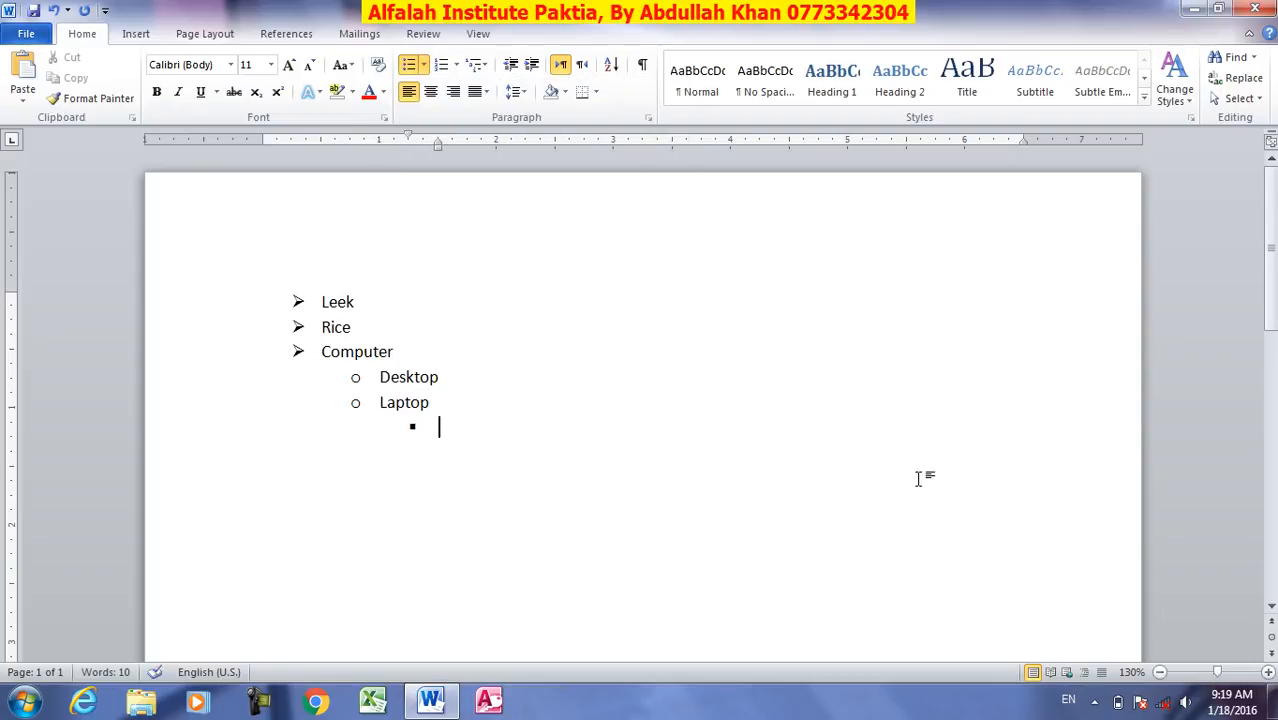
type("D 30")
key("Return")
type("E 6400")
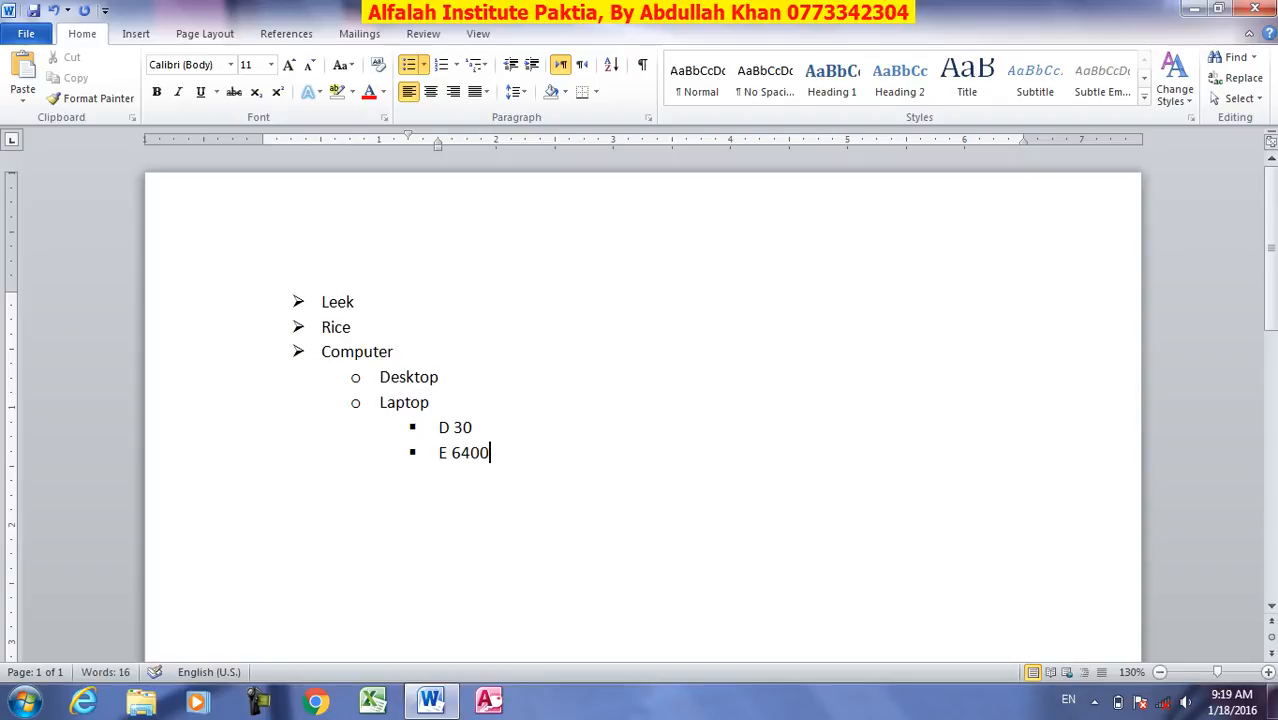
Return to the first list level below E 6400 and add the items Keyboard and Mouse
key("Return")
left_click(423, 64)
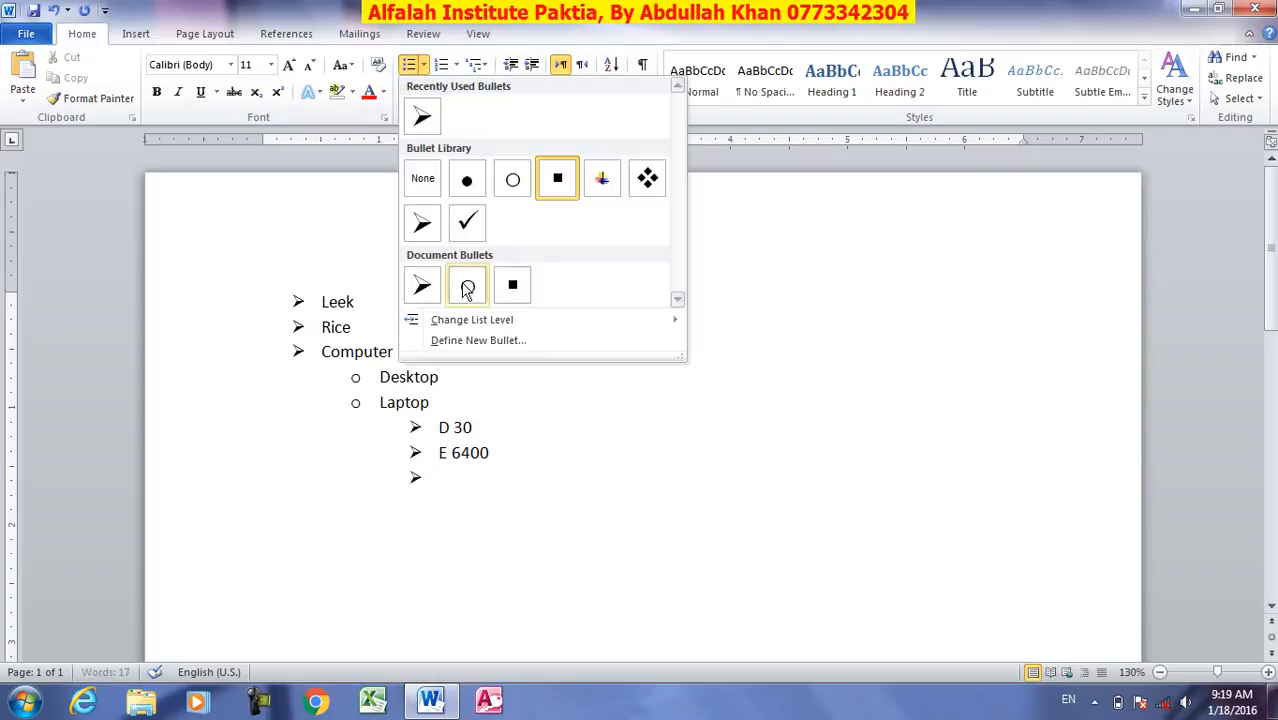
mouse_move(491, 330)
left_click(770, 327)
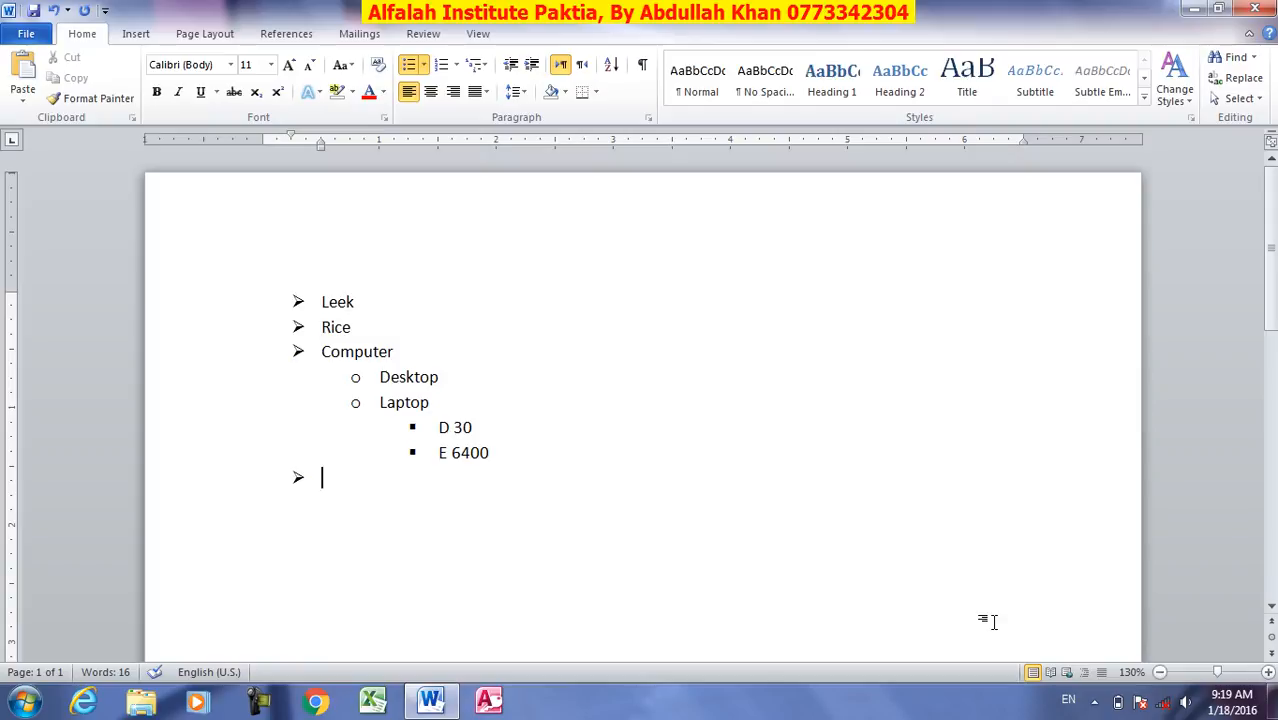
type("Kaby")
key("BackSpace")
key("BackSpace")
key("BackSpace")
type("eybaord")
key("BackSpace")
key("BackSpace")
key("BackSpace")
key("BackSpace")
type("oard")
key("Return")
type("Mouse")
Add the first-level items Printers and Books below Mouse
key("Return")
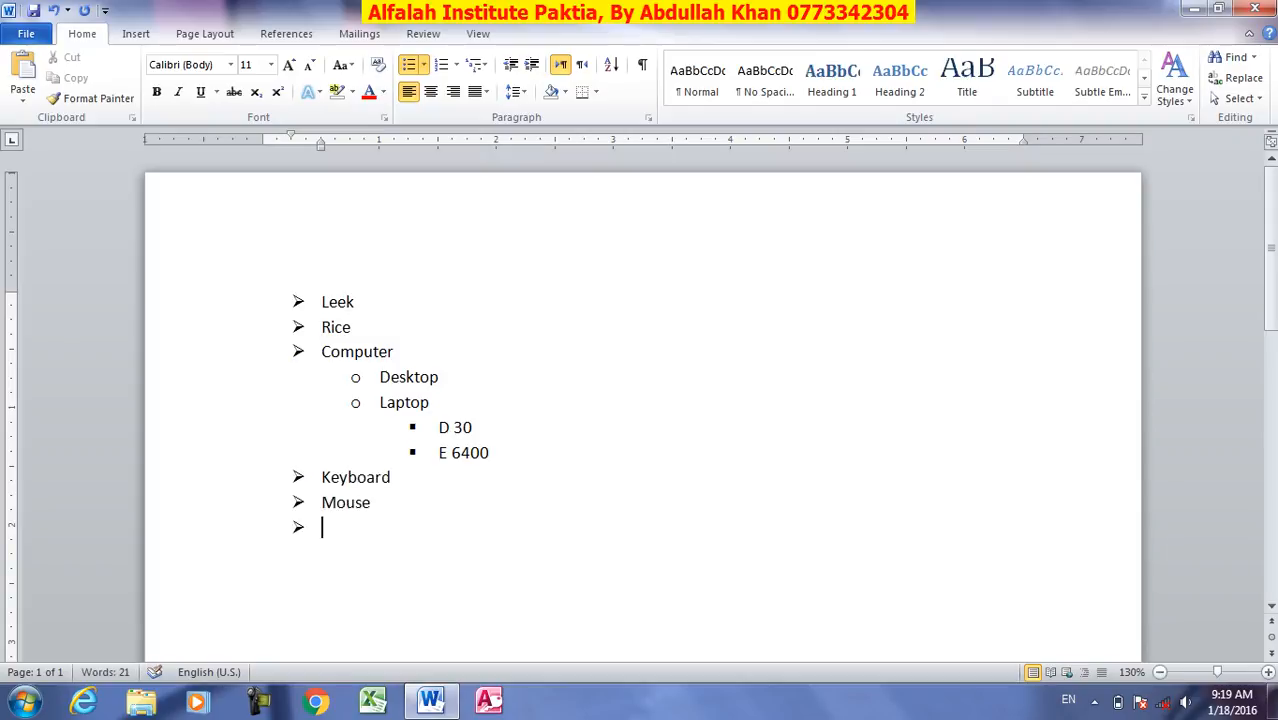
type("Printers")
key("Return")
type("B")
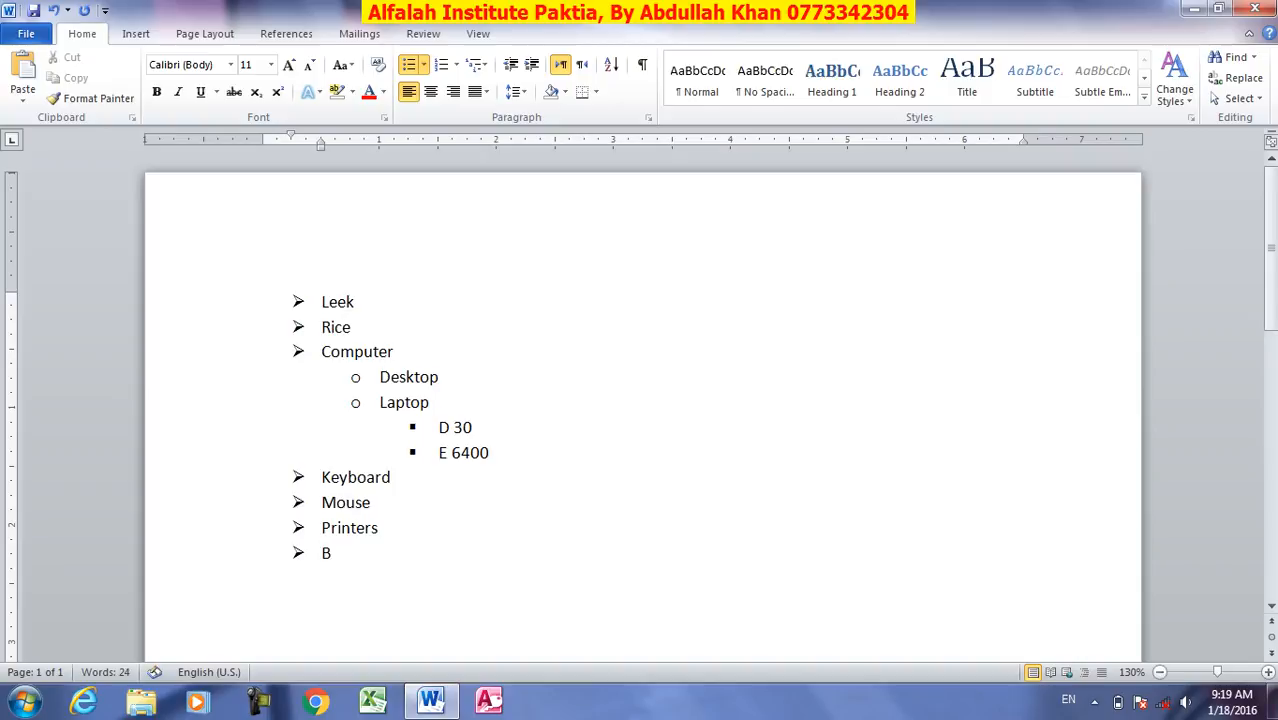
type("ooks")
Add the second-level items Computer and English under Books
key("Return")
key("Tab")
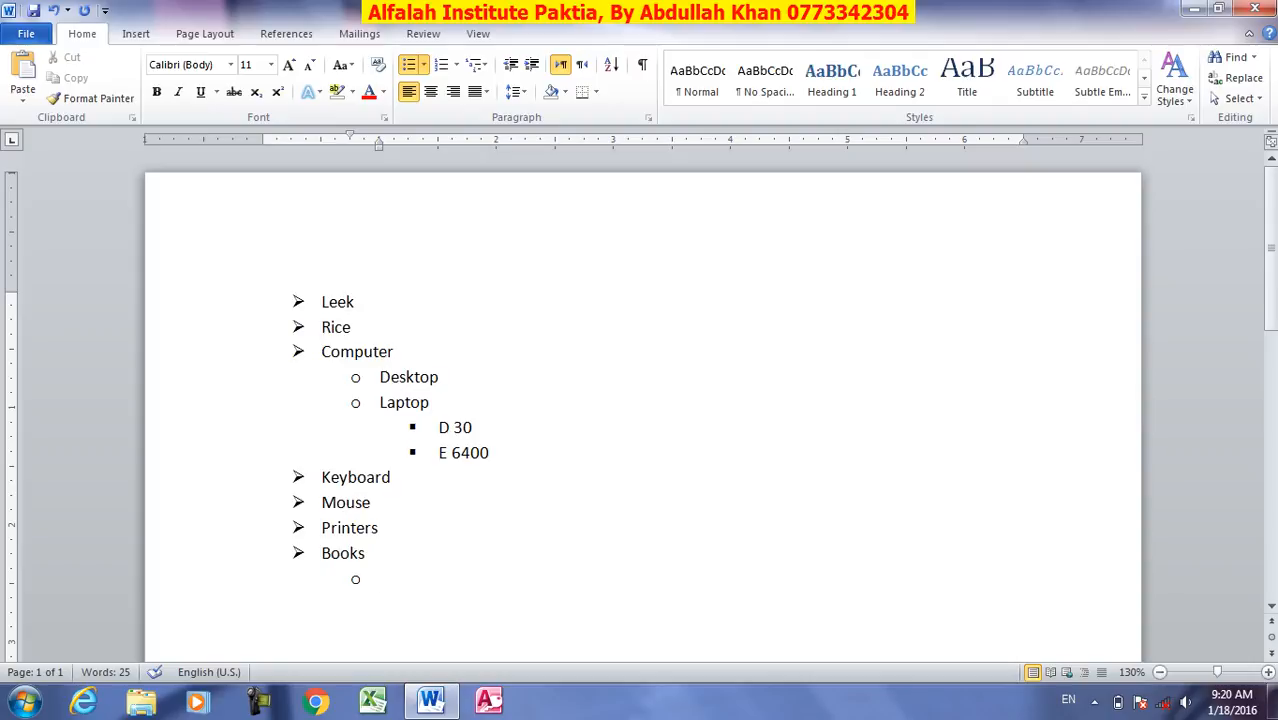
type("E")
key("BackSpace")
type("co")
key("BackSpace")
key("BackSpace")
type("Computer")
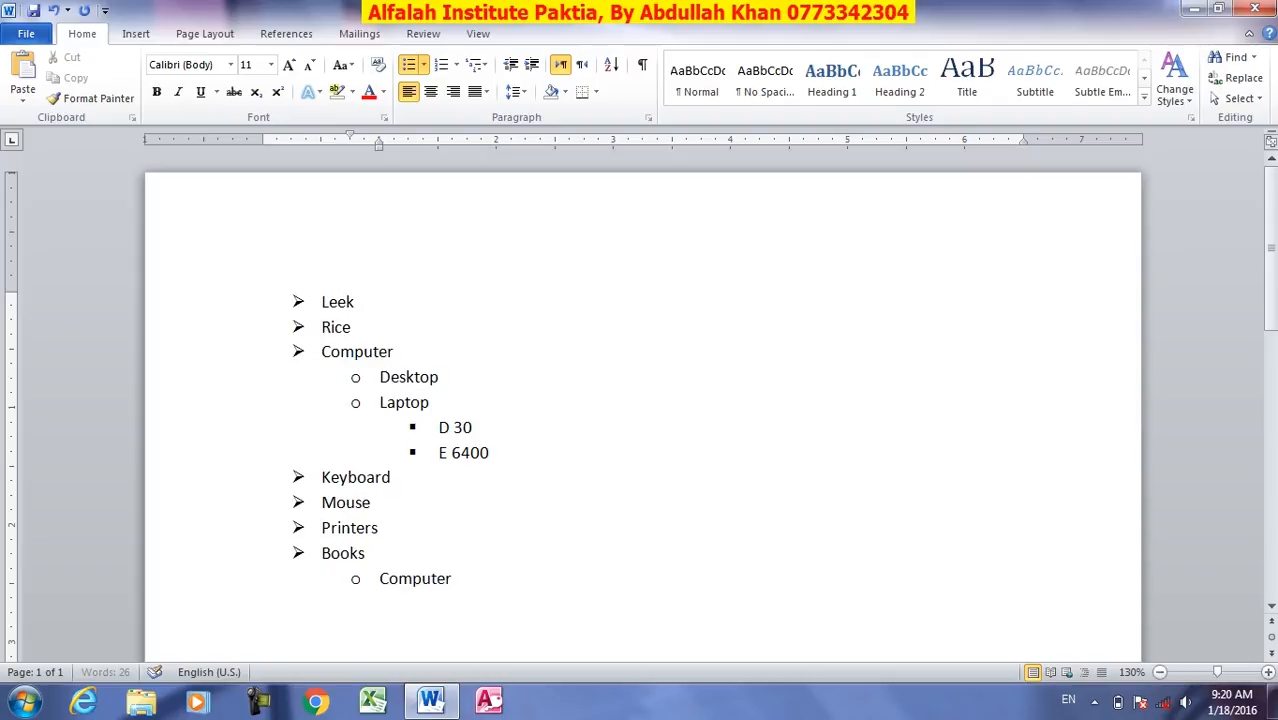
key("Return")
type("Englsh")
key("BackSpace")
type("h")
Add the third-level items Grammar, Book 1 and Book 2 under English
key("Return")
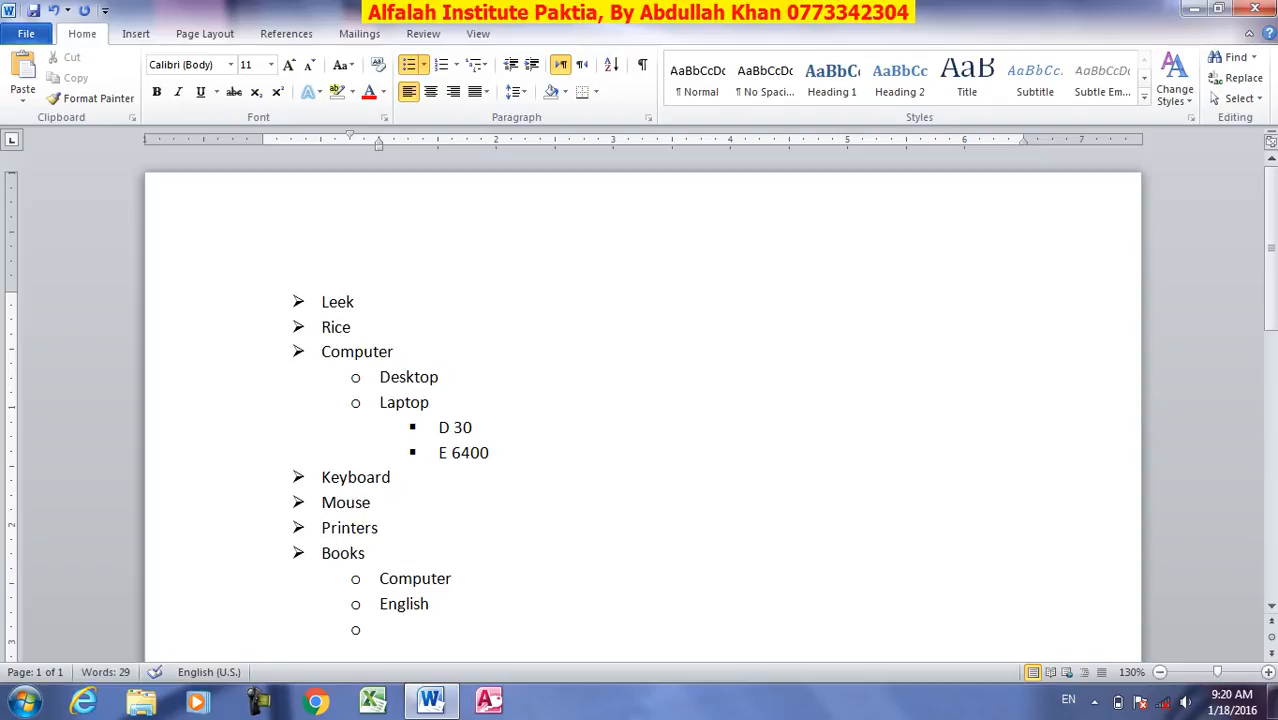
key("Tab")
type("Grammar")
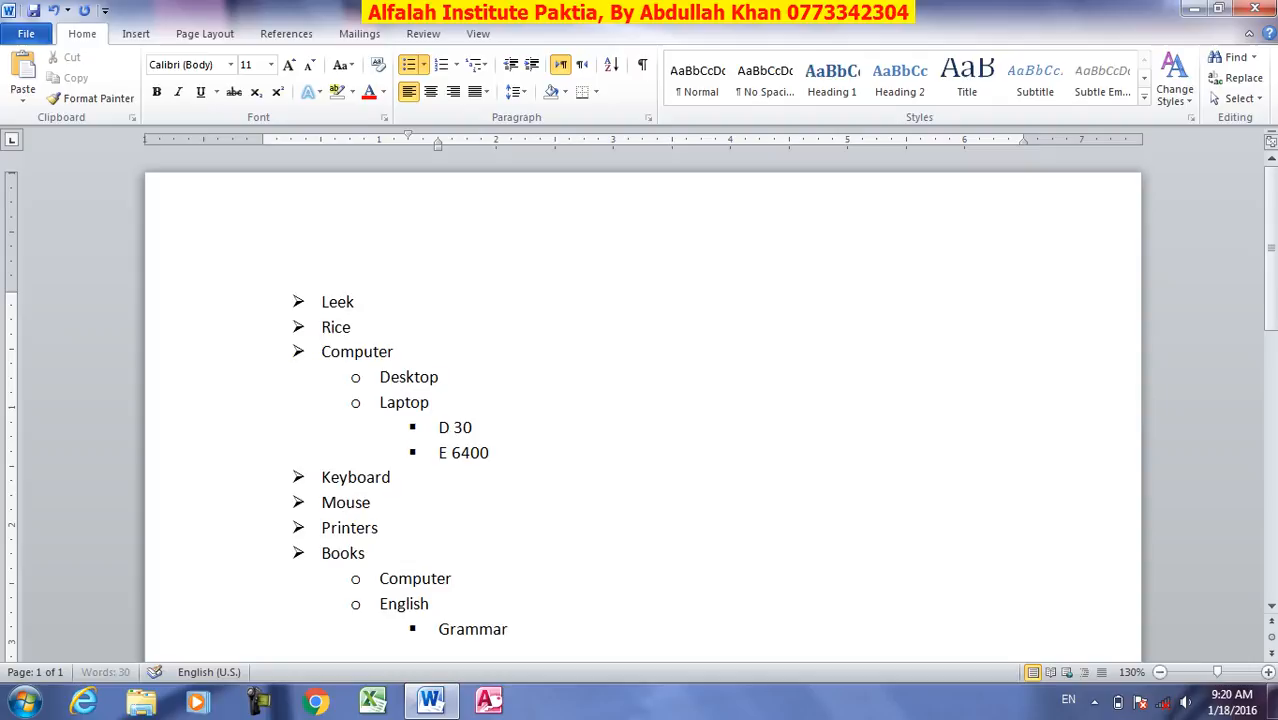
key("Return")
type("Le")
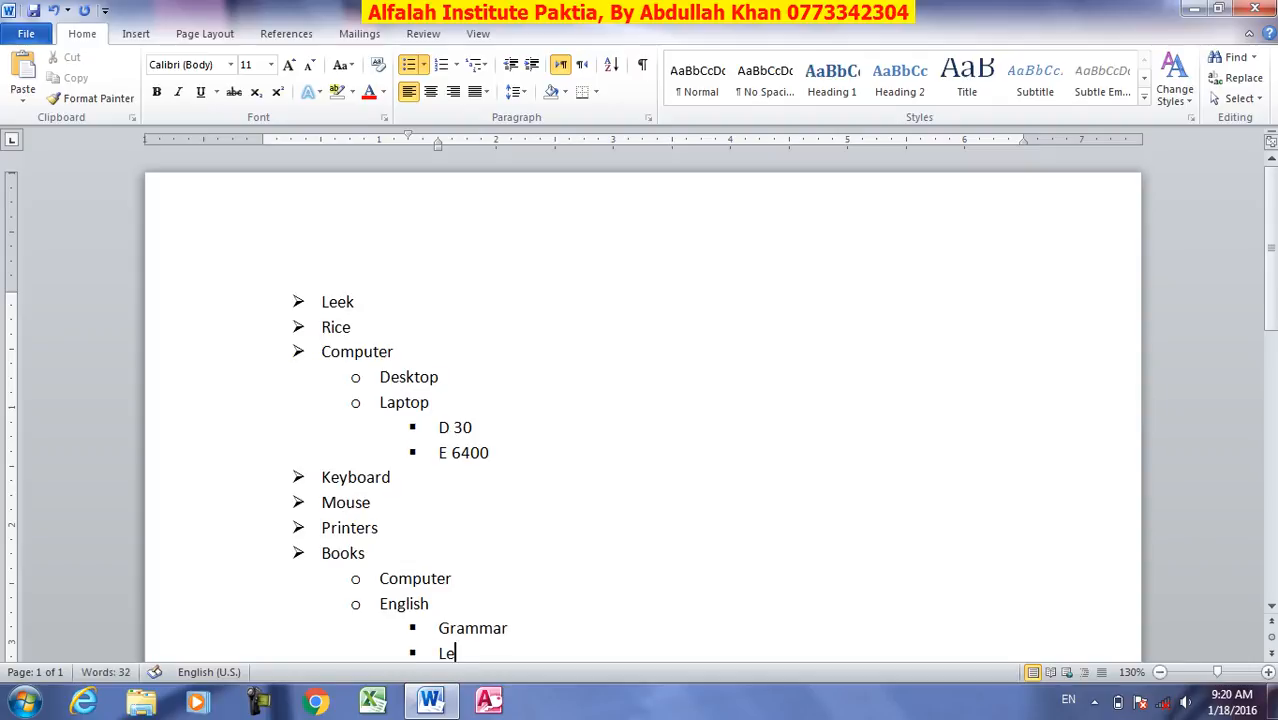
key("BackSpace")
key("BackSpace")
type("Book 1")
key("Return")
type("Book 1")
key("BackSpace")
type("2")
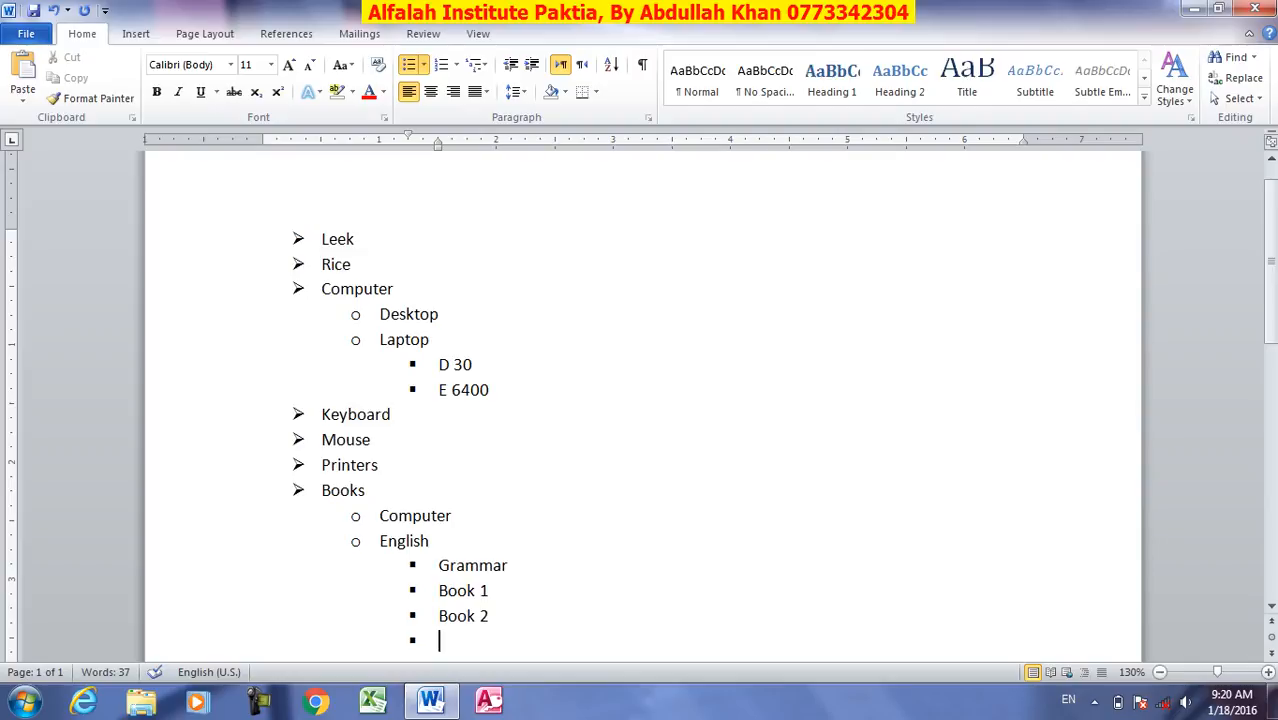
Return to the first list level, add the items Notebooks and Pen, and end the bulleted list
key("shift+Tab")
key("shift+Tab")
type("Notebooks")
key("Return")
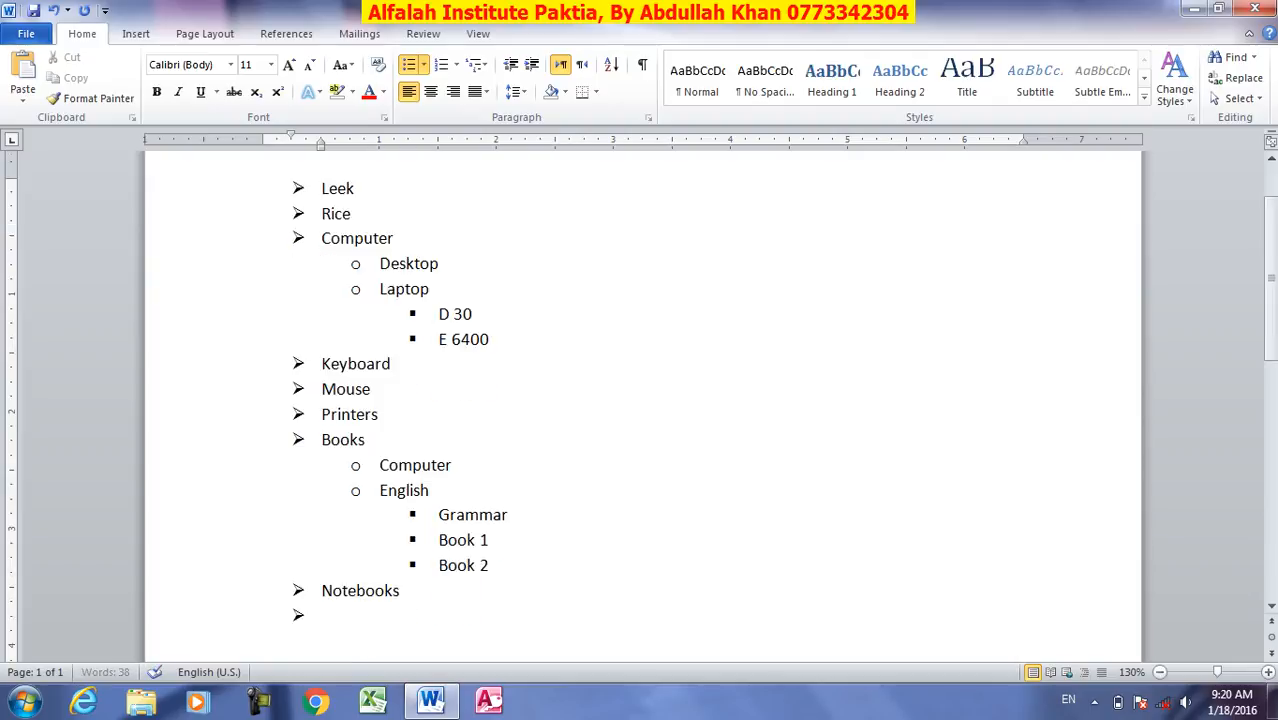
type("Pen")
key("Return")
key("Return")
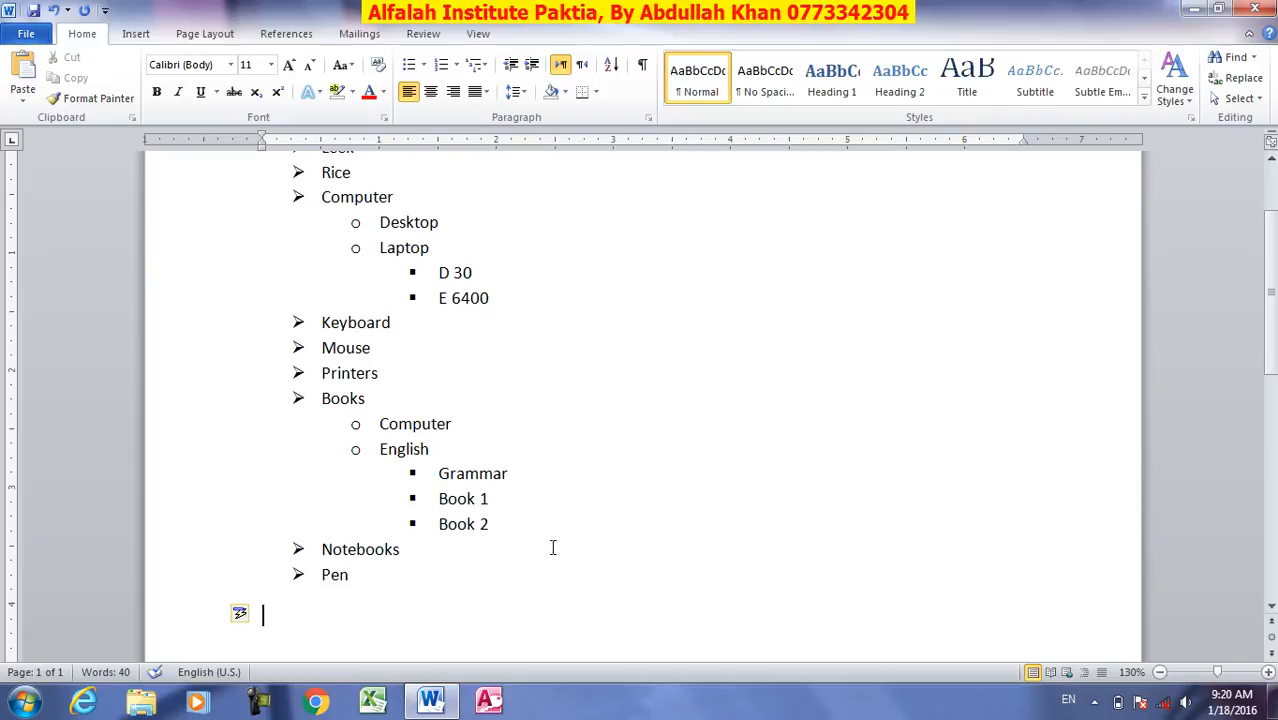
Start defining a new bullet for the whole list and set the bullet's font size to 16
left_click_drag(367, 585, 273, 117)
left_click_drag(322, 293, 322, 295)
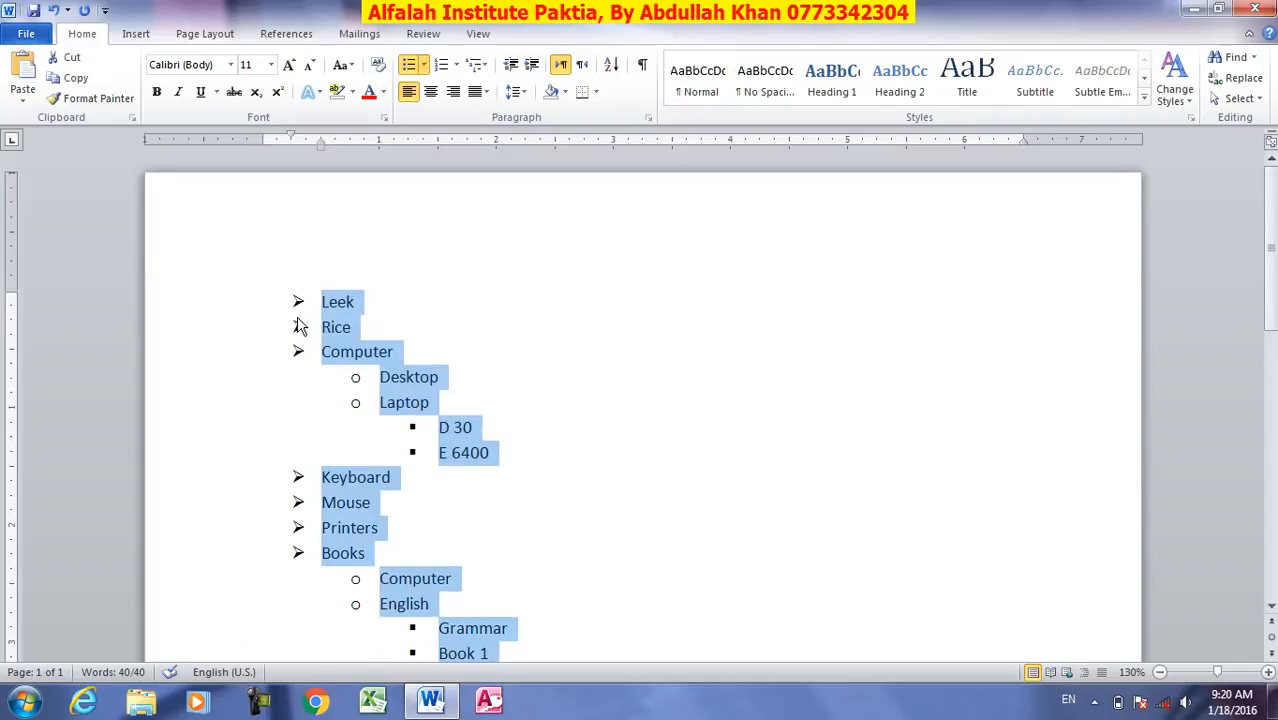
left_click(424, 64)
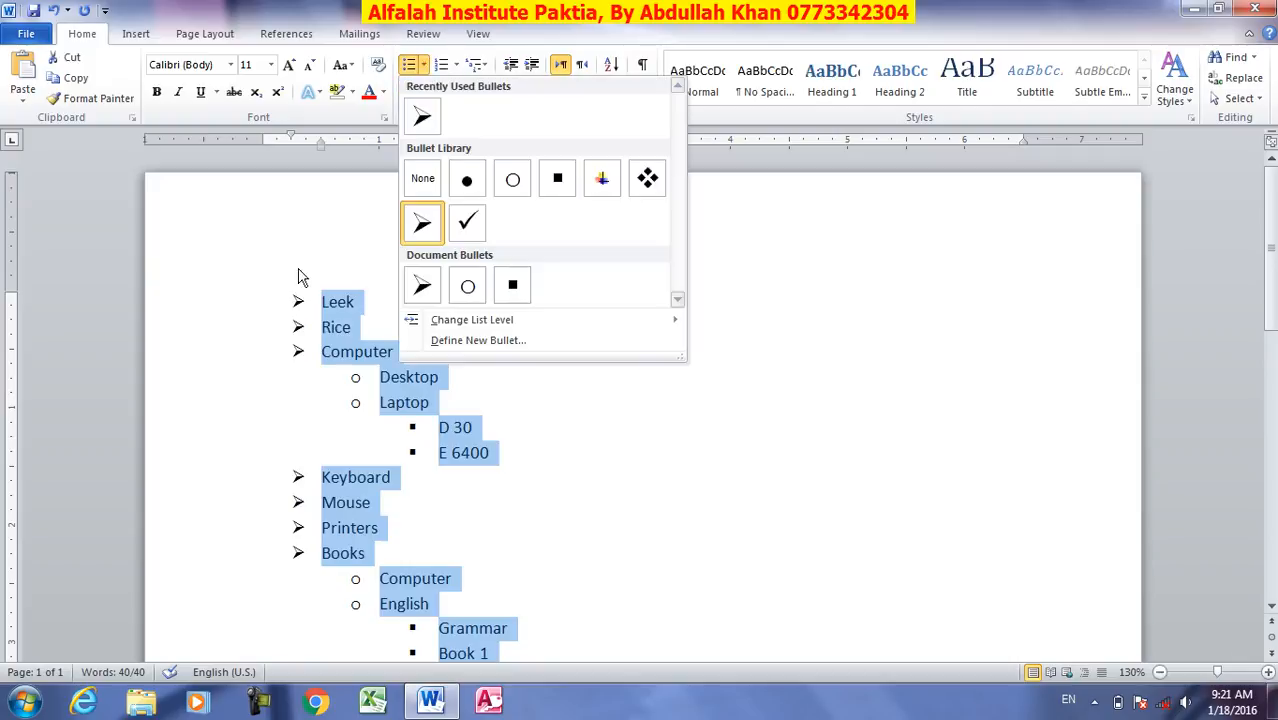
left_click(477, 341)
left_click_drag(516, 178, 606, 158)
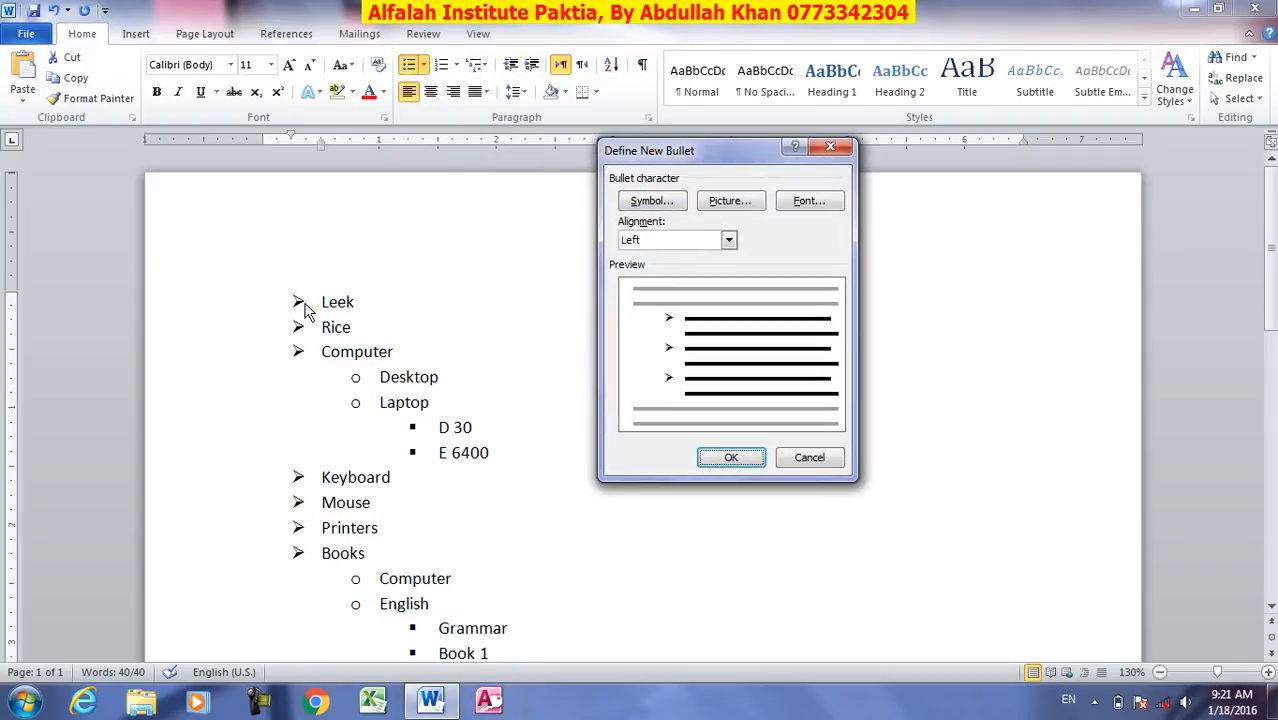
left_click(815, 203)
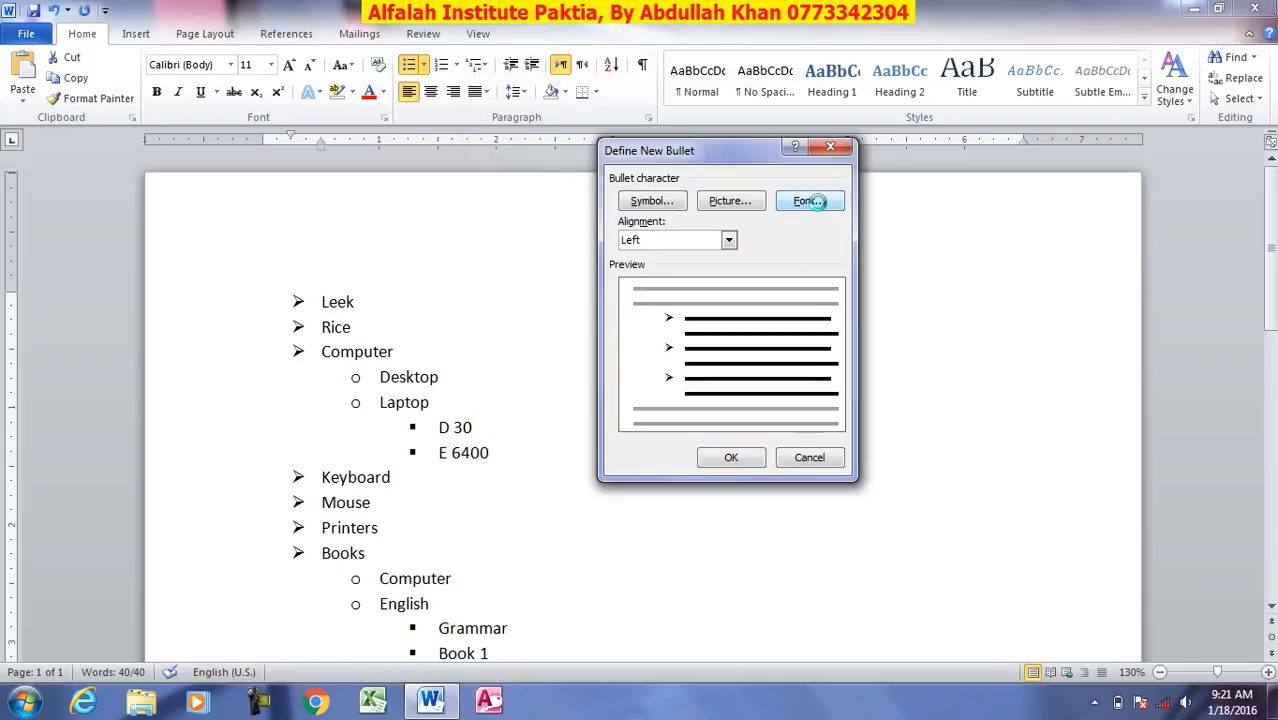
left_click(790, 211)
left_click(790, 211)
left_click(790, 211)
left_click(790, 211)
left_click(760, 213)
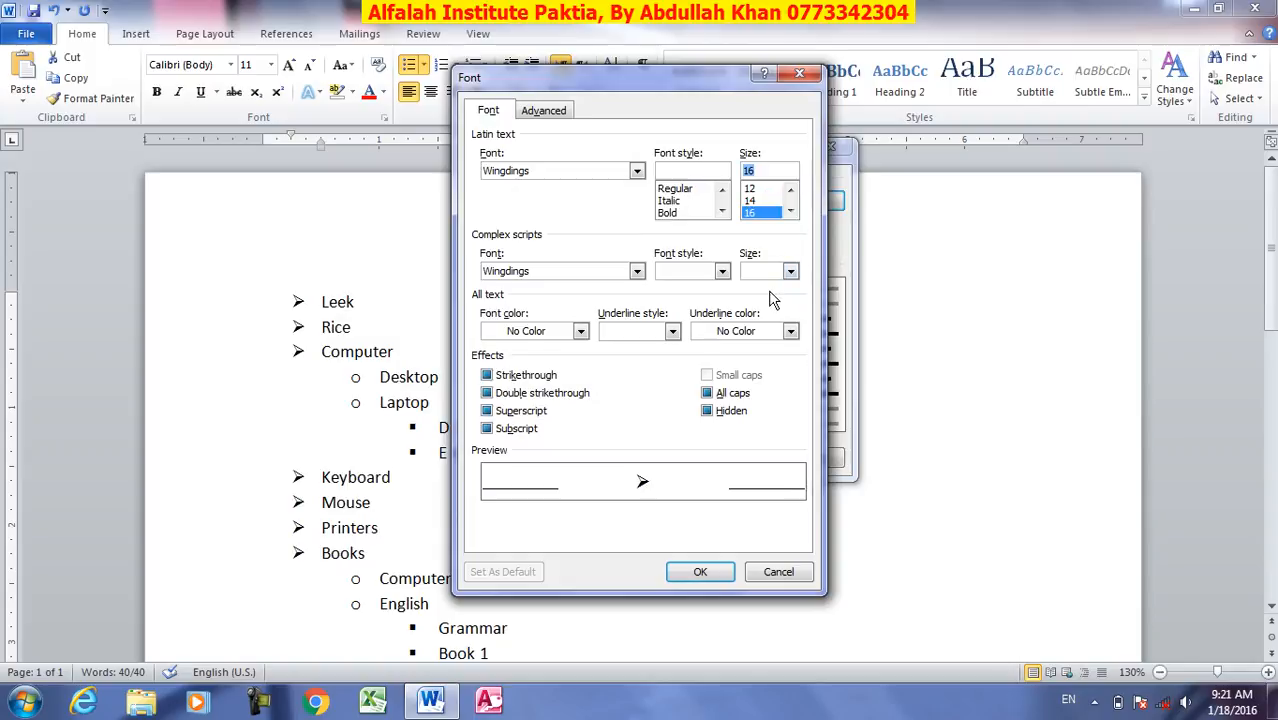
left_click(750, 190)
left_click(756, 213)
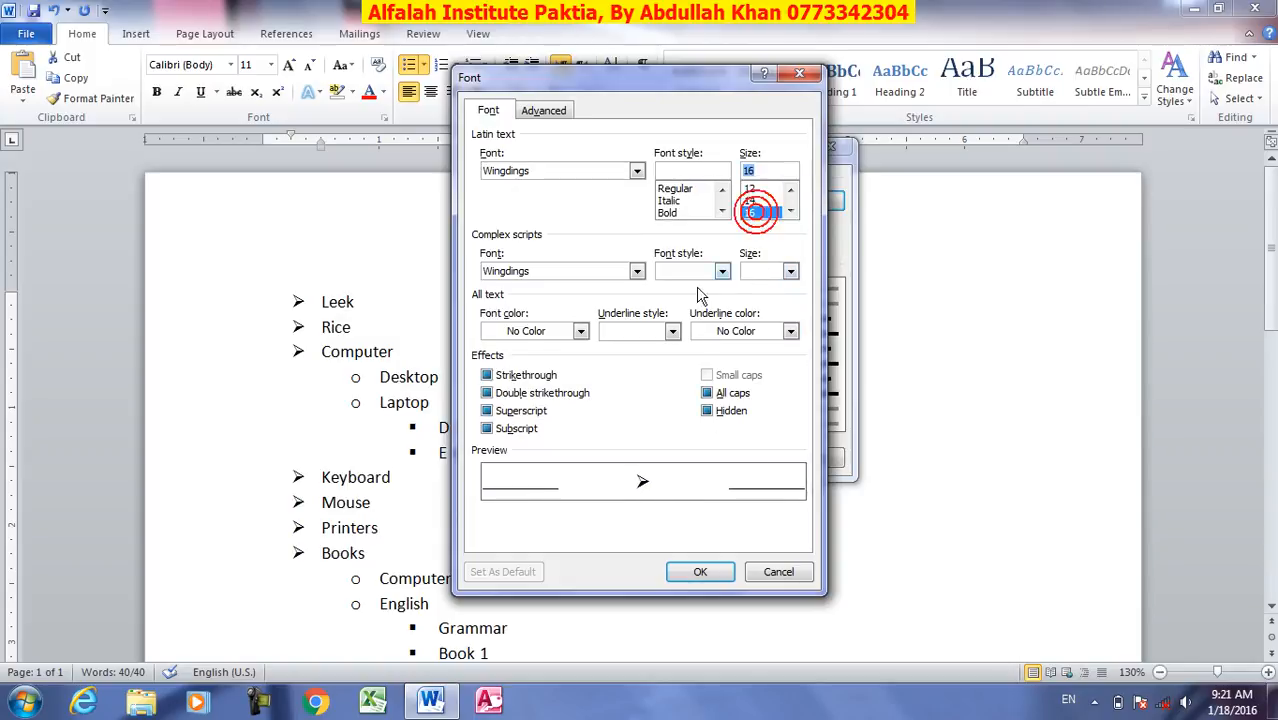
Set the new bullet's font color to red and apply the bullet definition to the selected list
left_click(581, 331)
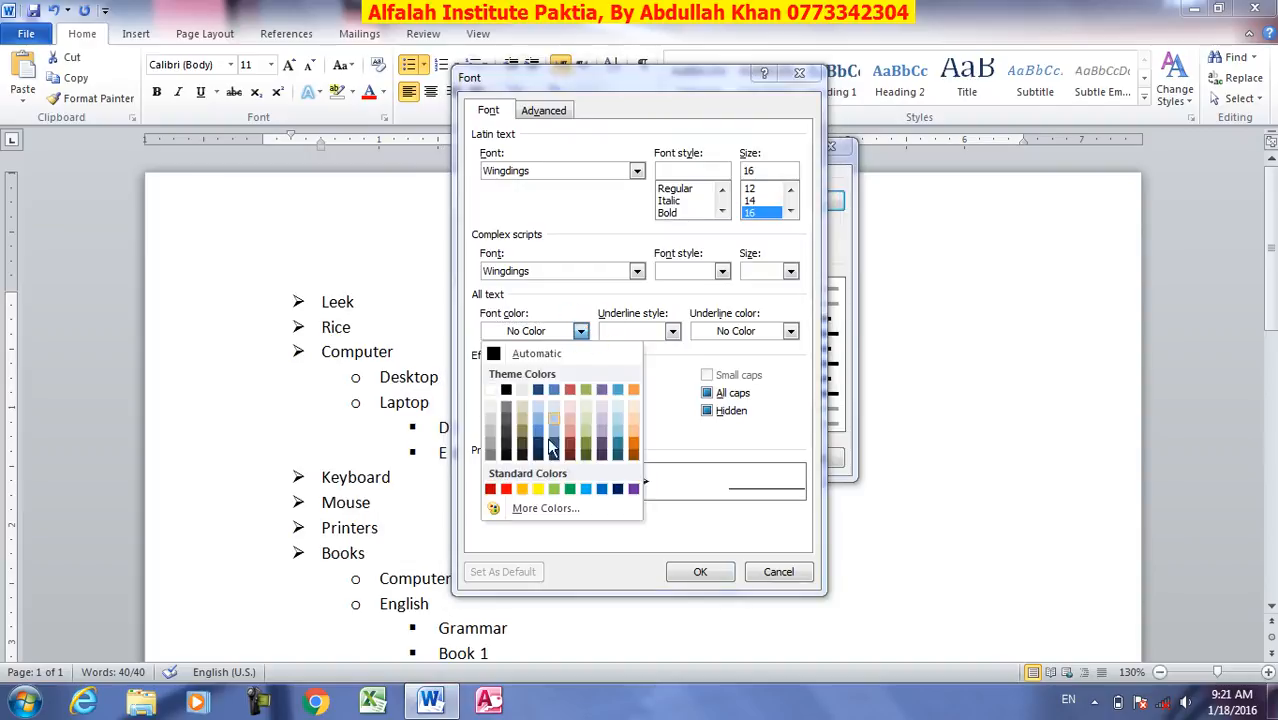
left_click(508, 486)
left_click(701, 572)
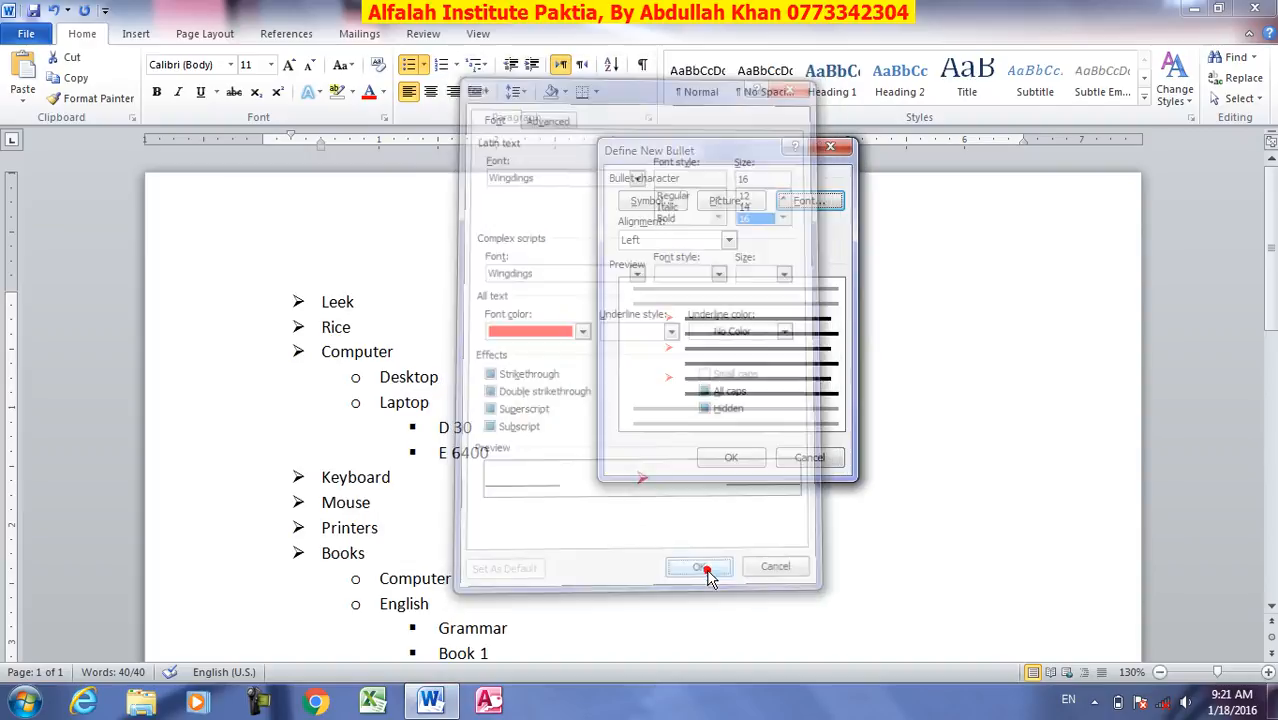
left_click(728, 456)
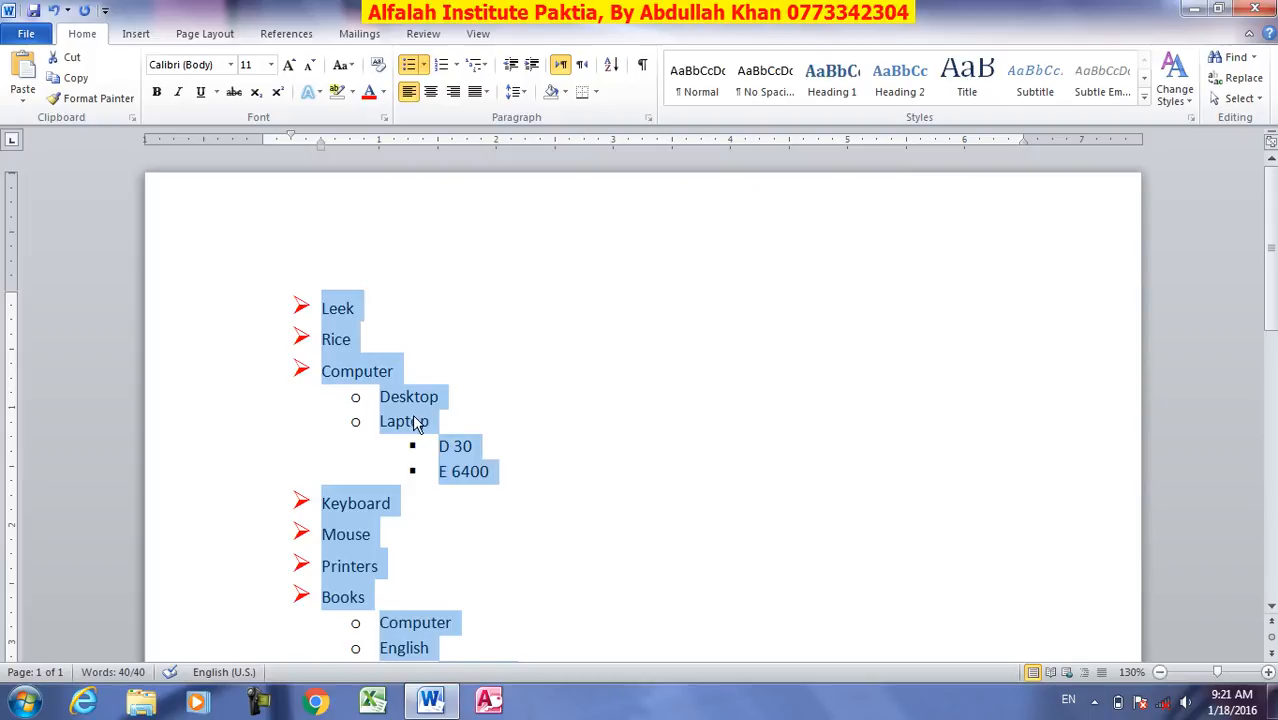
left_click(423, 65)
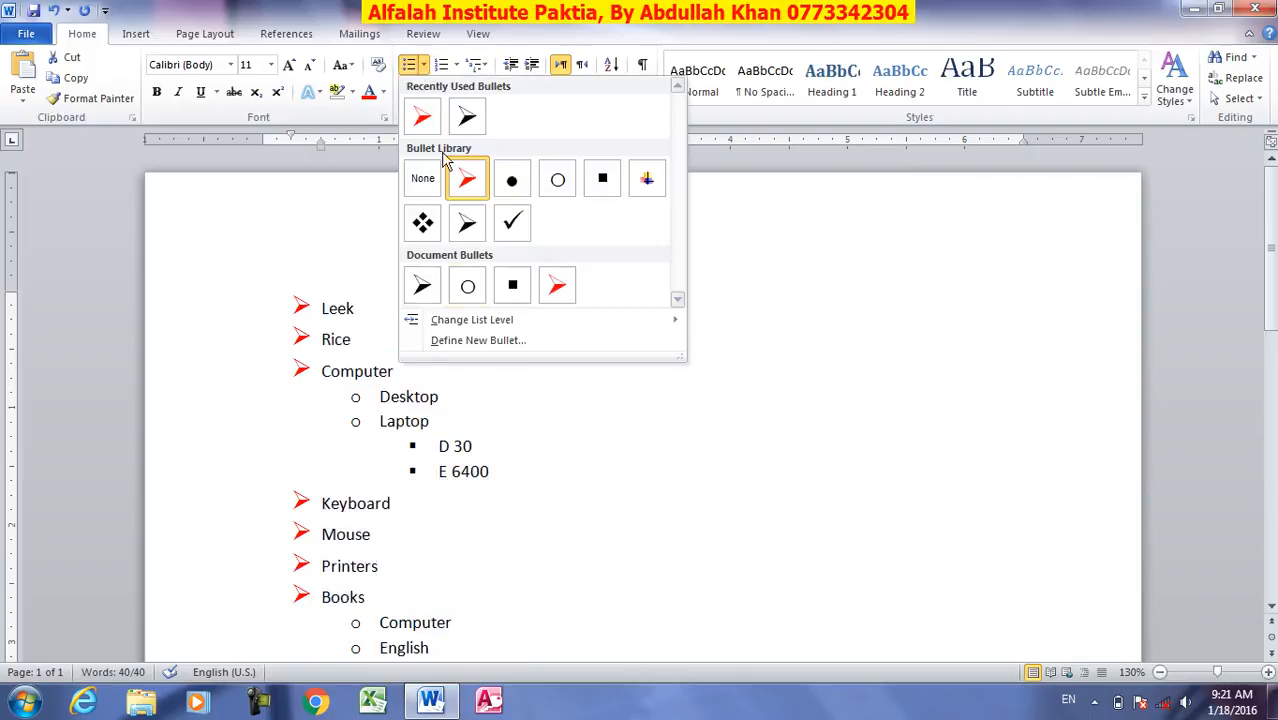
left_click(488, 345)
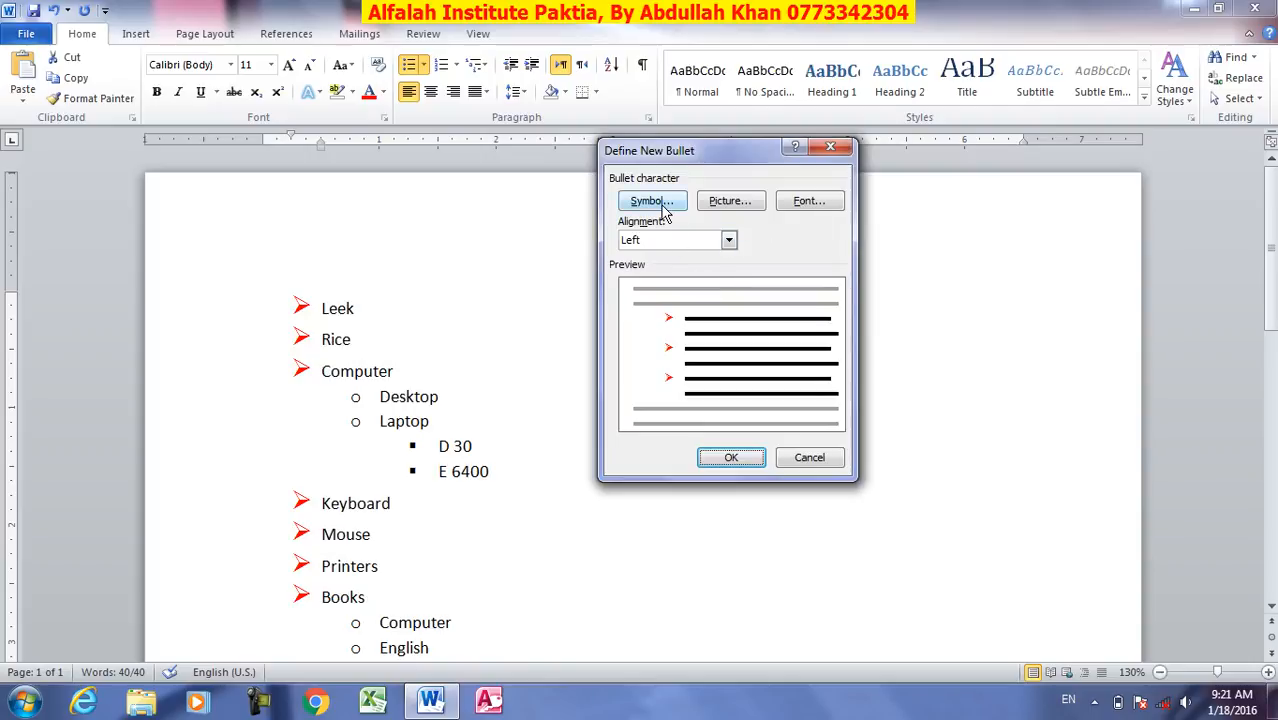
left_click(812, 459)
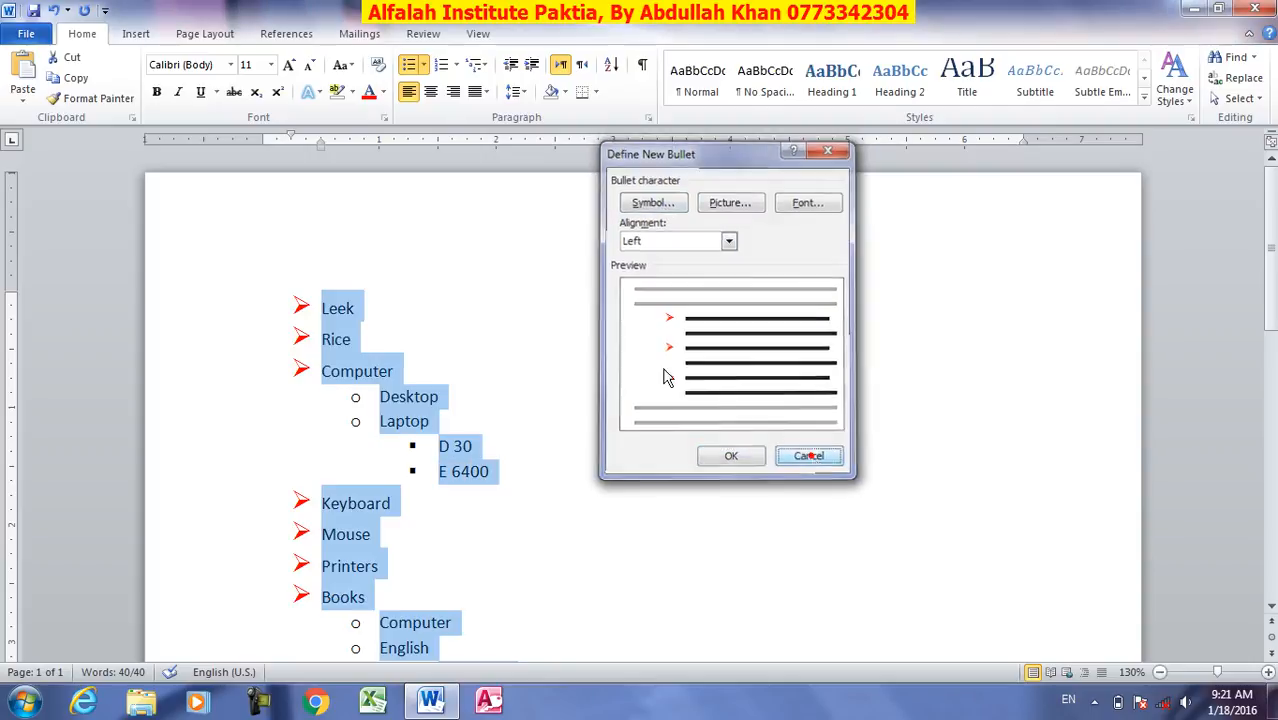
Define a new bullet for the selected list using the circled right arrow symbol, Wingdings character 220
left_click(424, 66)
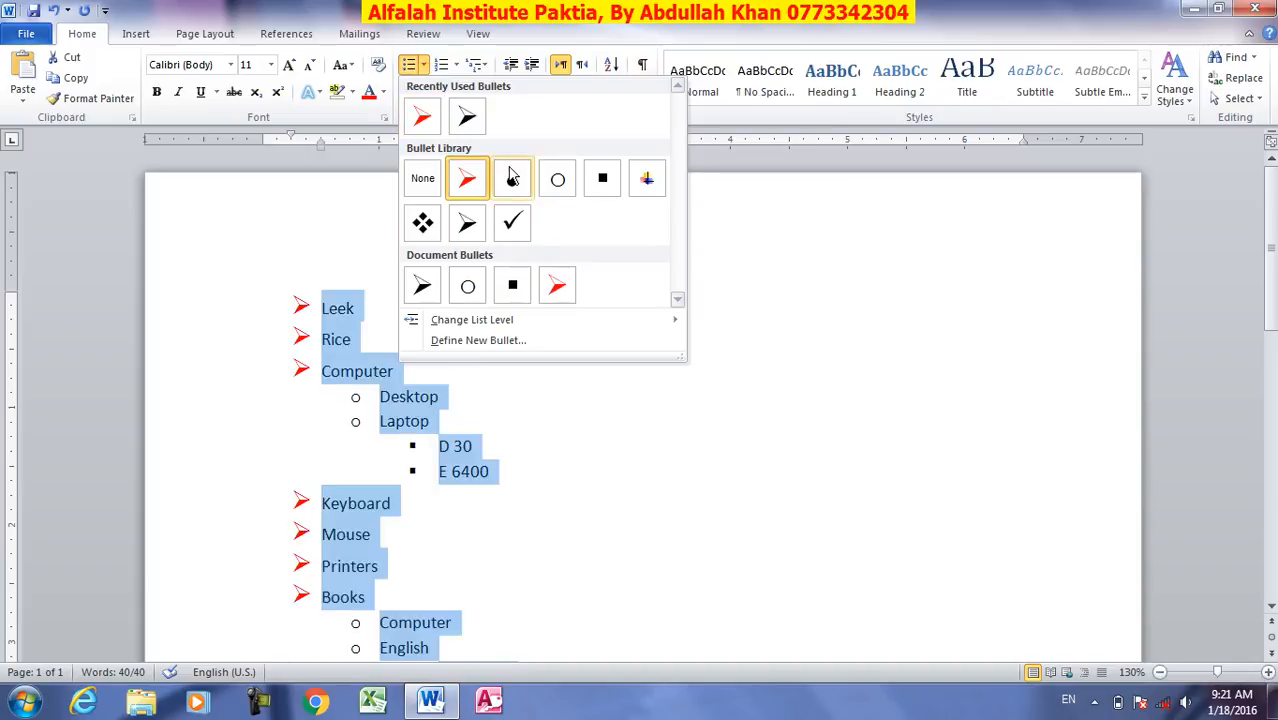
left_click(556, 340)
left_click(667, 202)
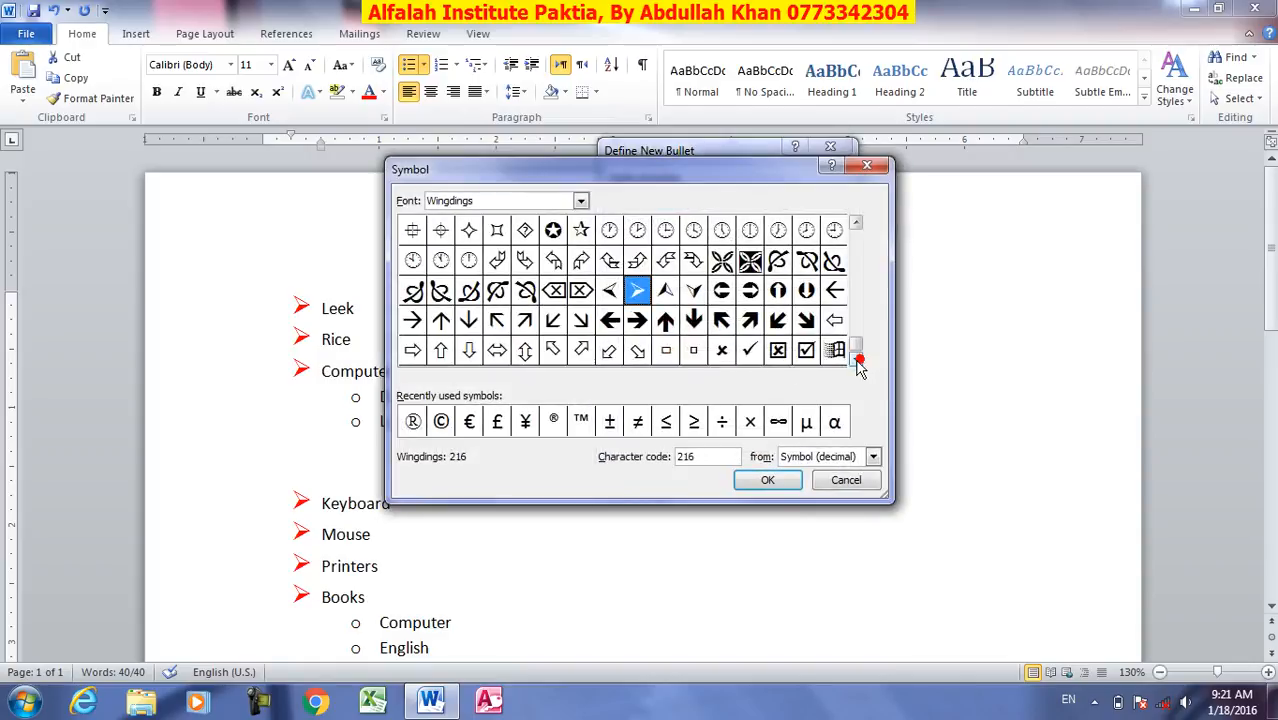
left_click(750, 290)
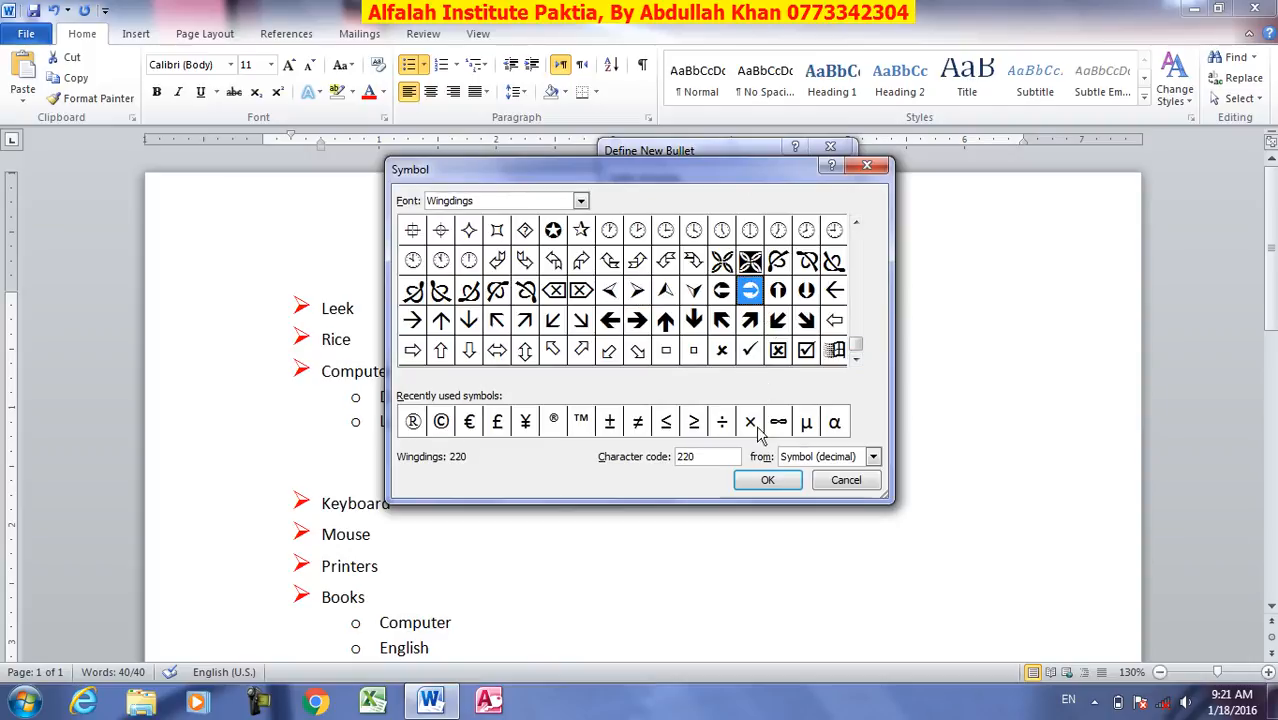
left_click(767, 480)
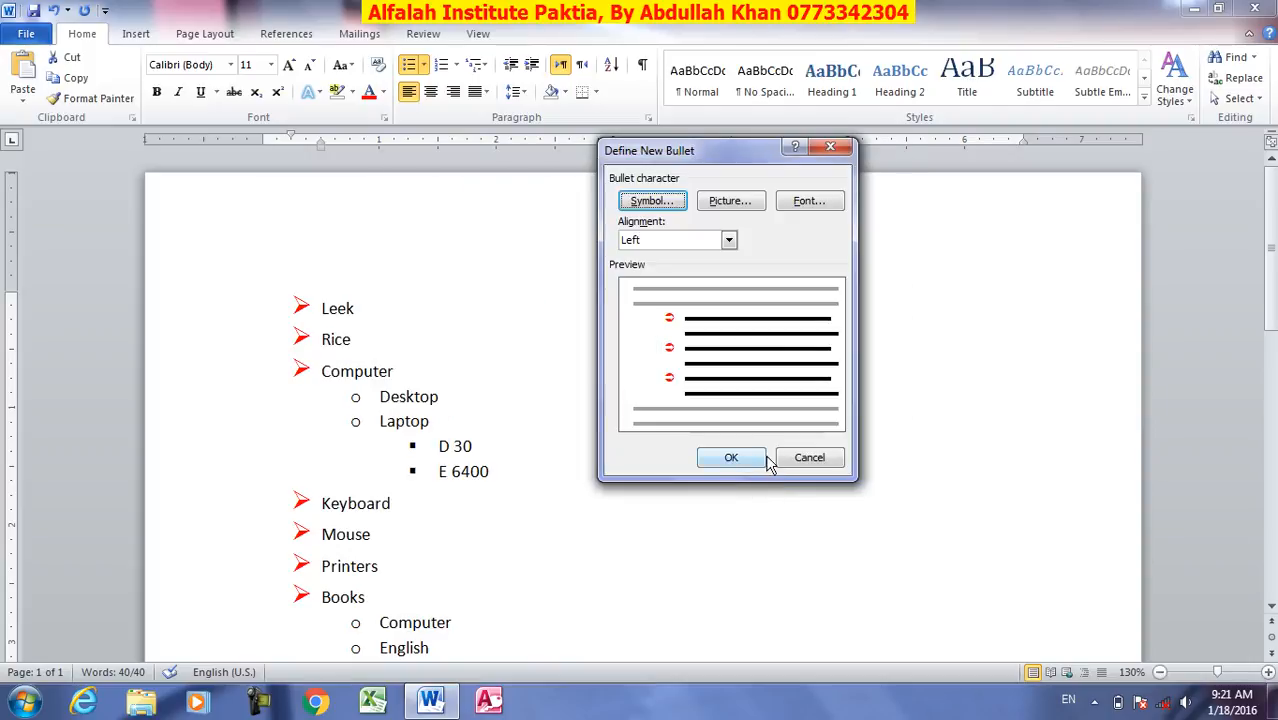
left_click(733, 457)
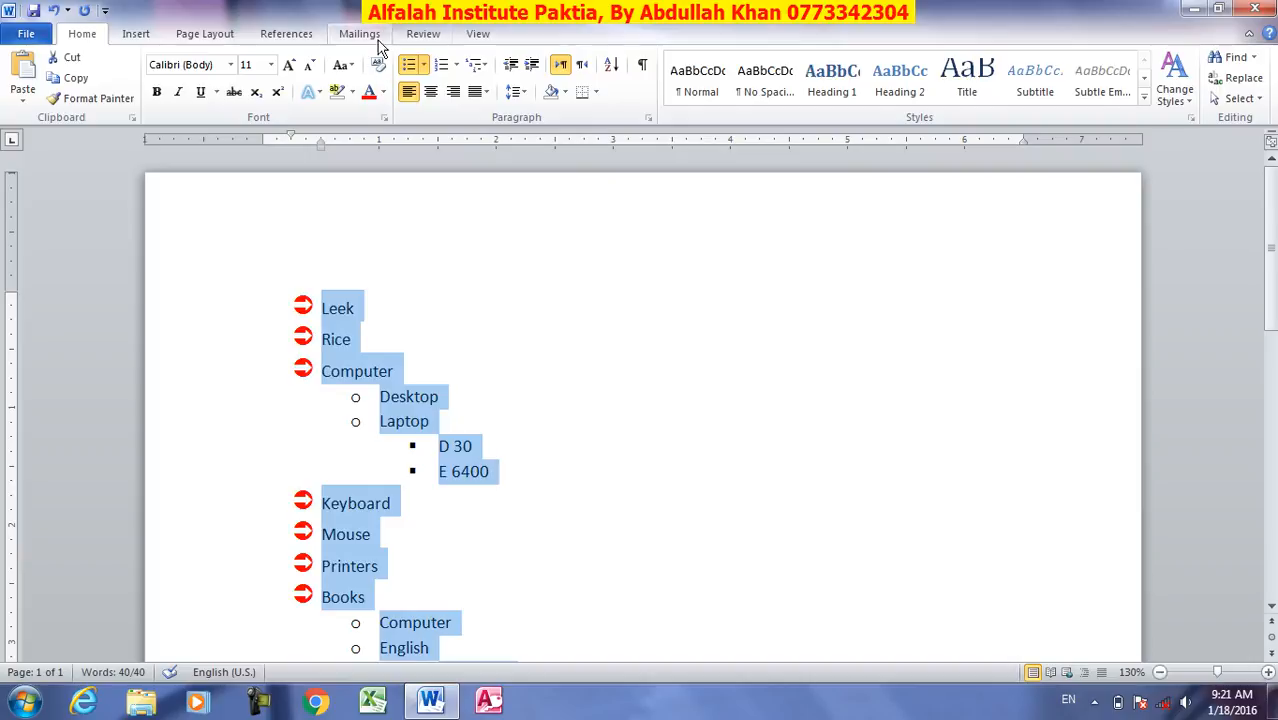
Define a picture bullet for the selected list by importing desktop.png from the Pictures library
left_click(424, 65)
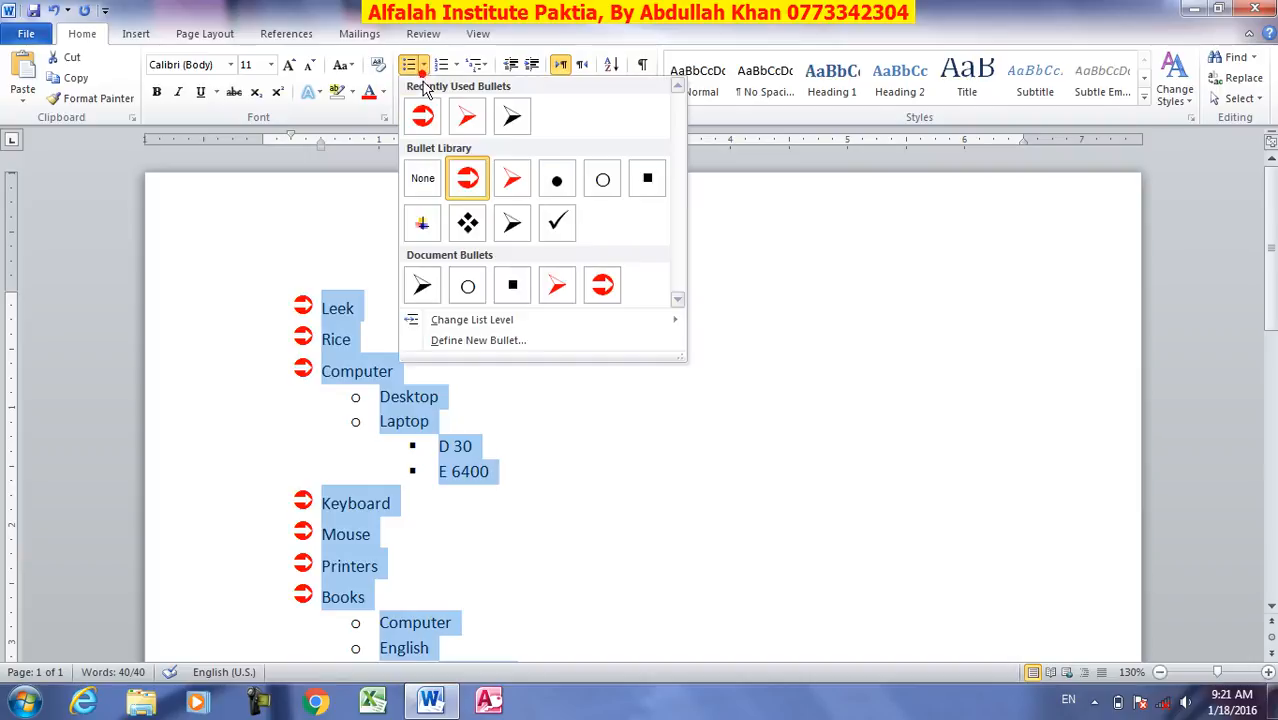
left_click(493, 341)
left_click(750, 203)
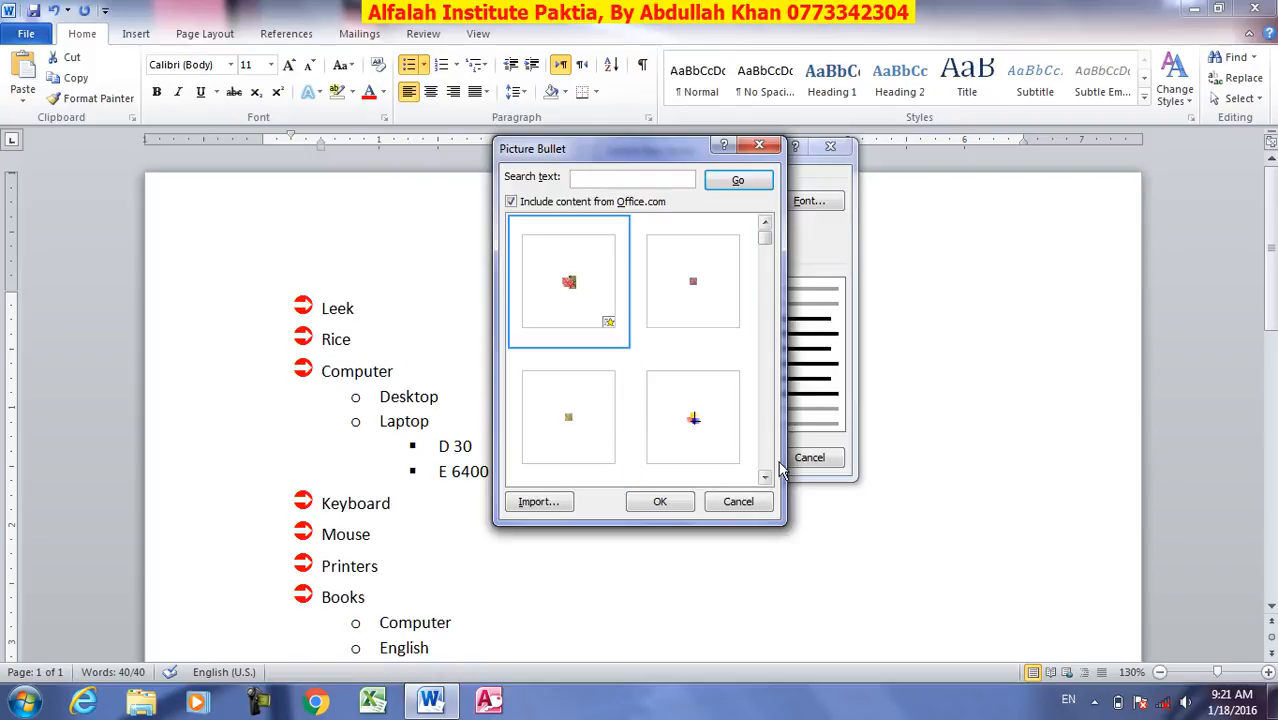
left_click(765, 477)
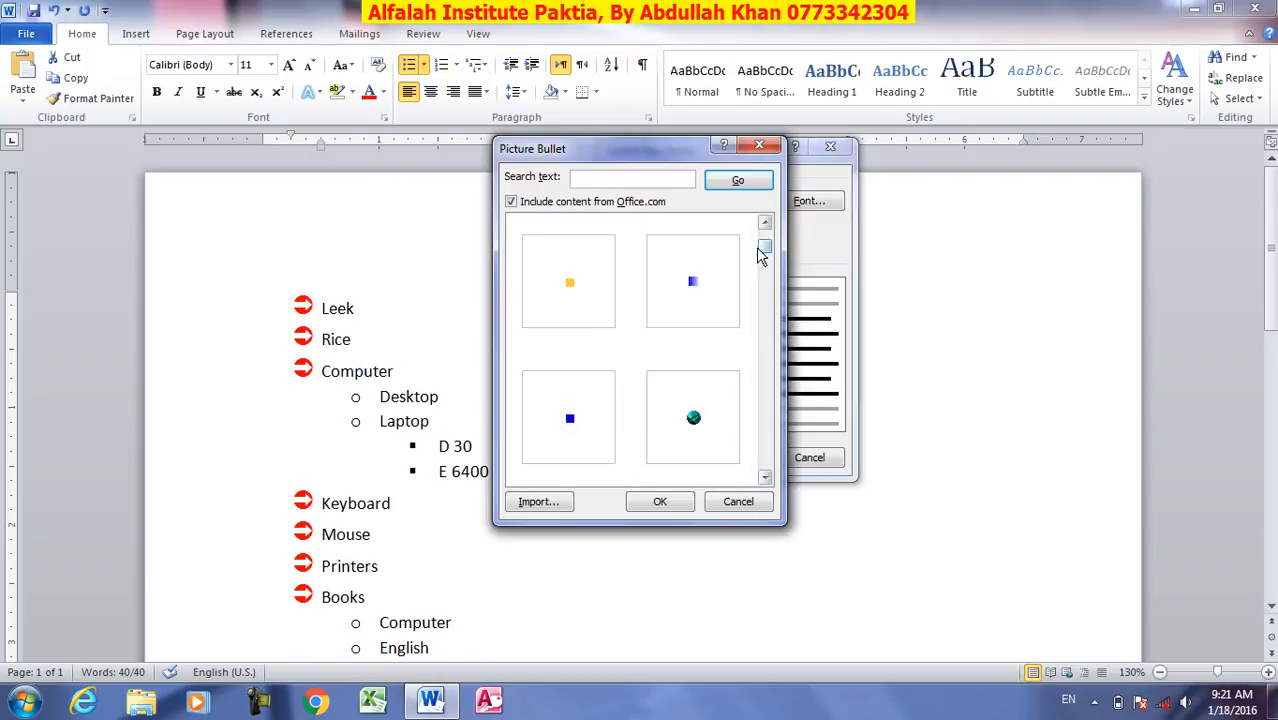
left_click_drag(768, 250, 765, 235)
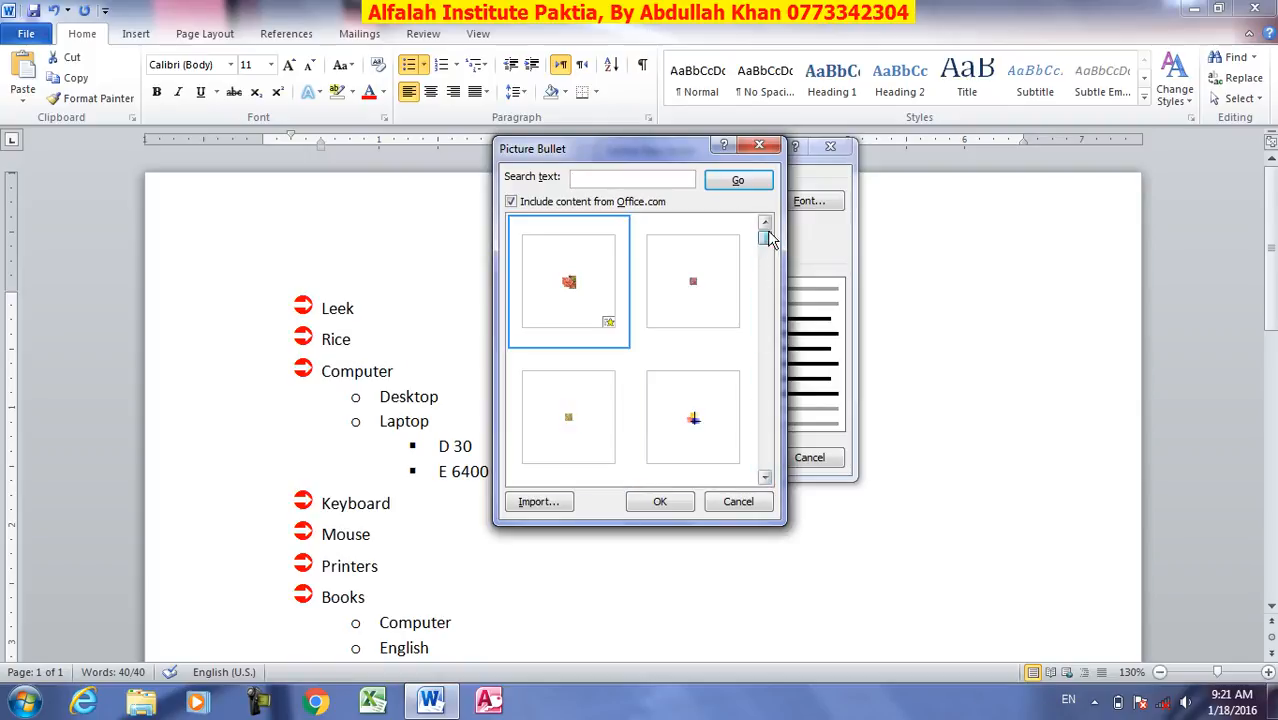
left_click(540, 502)
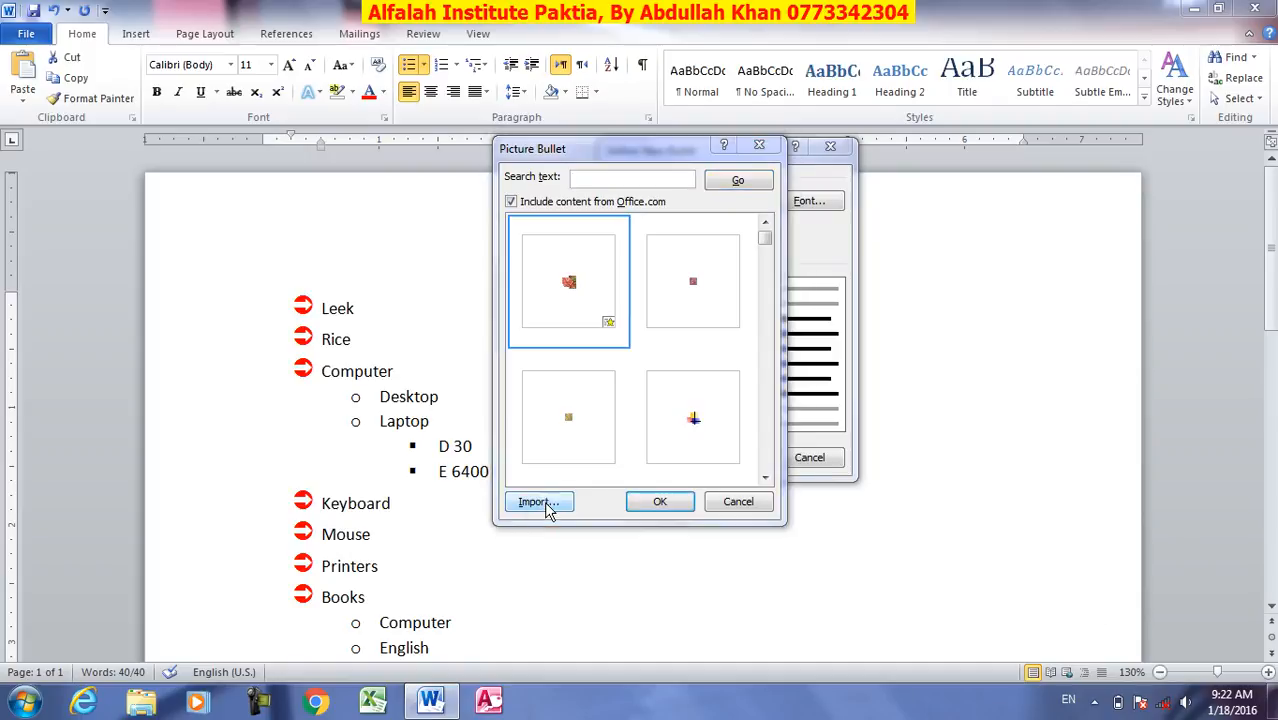
left_click(820, 372)
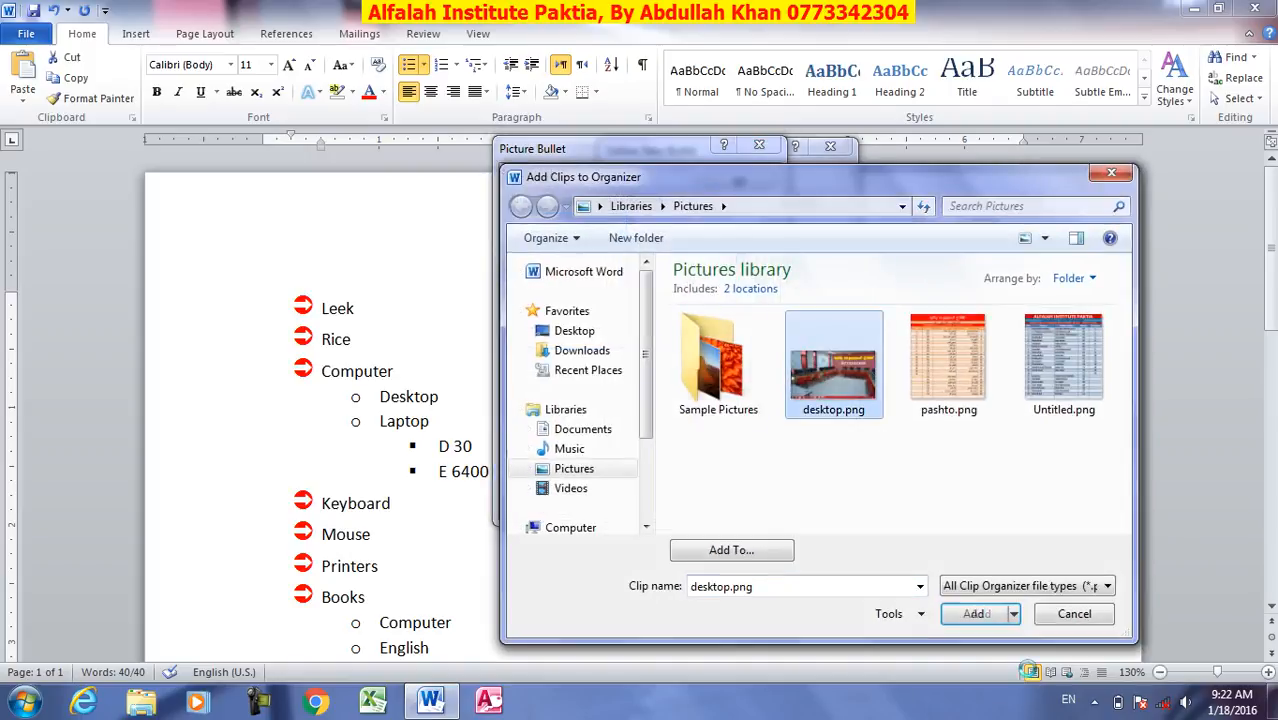
left_click(962, 613)
left_click(665, 503)
left_click(737, 459)
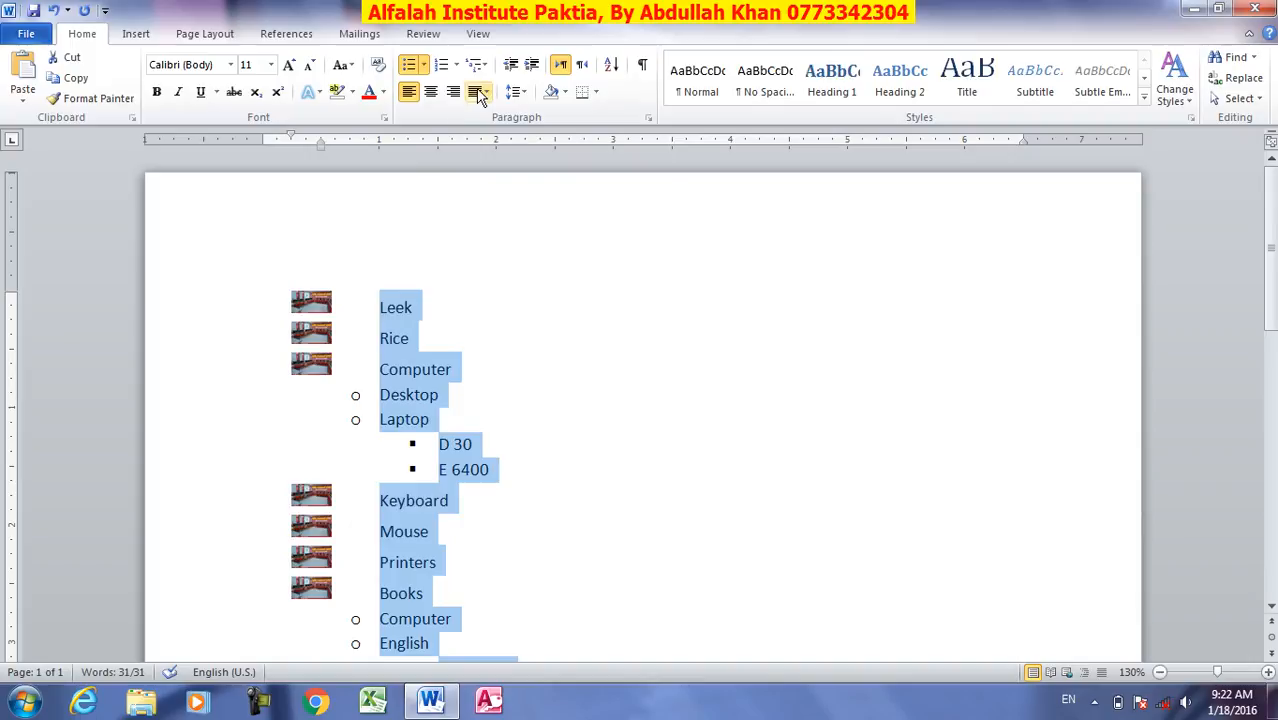
Replace the list's bullets with the 1., 2., 3. numbering format from the numbering library
left_click(456, 65)
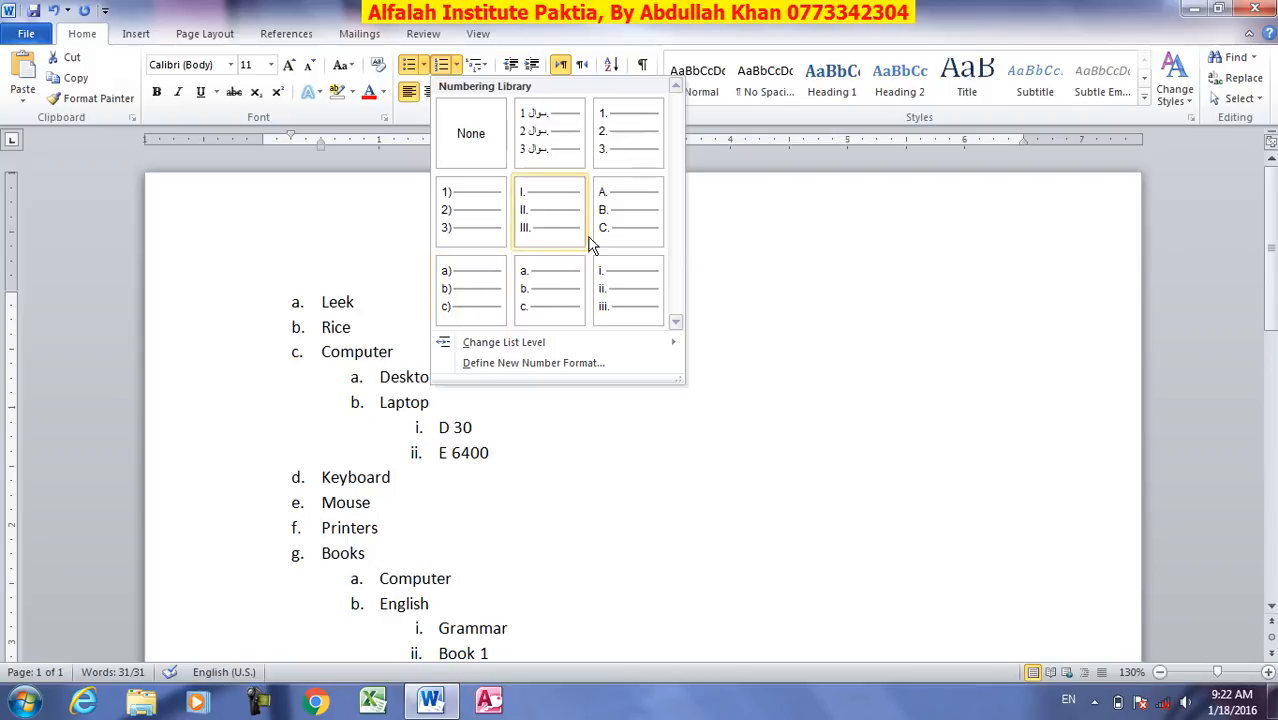
left_click(629, 148)
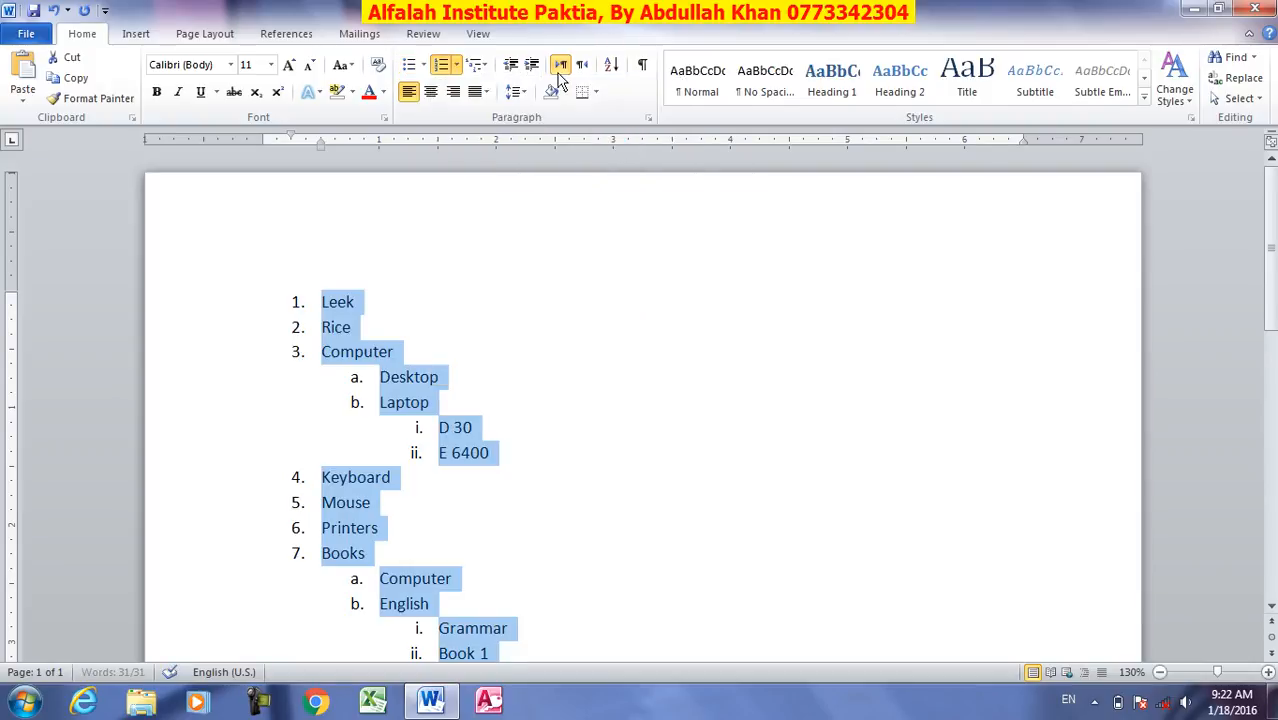
Try a new number format for the list using the Arabic letter style beginning أ, ب, ت, and undo it
left_click(455, 68)
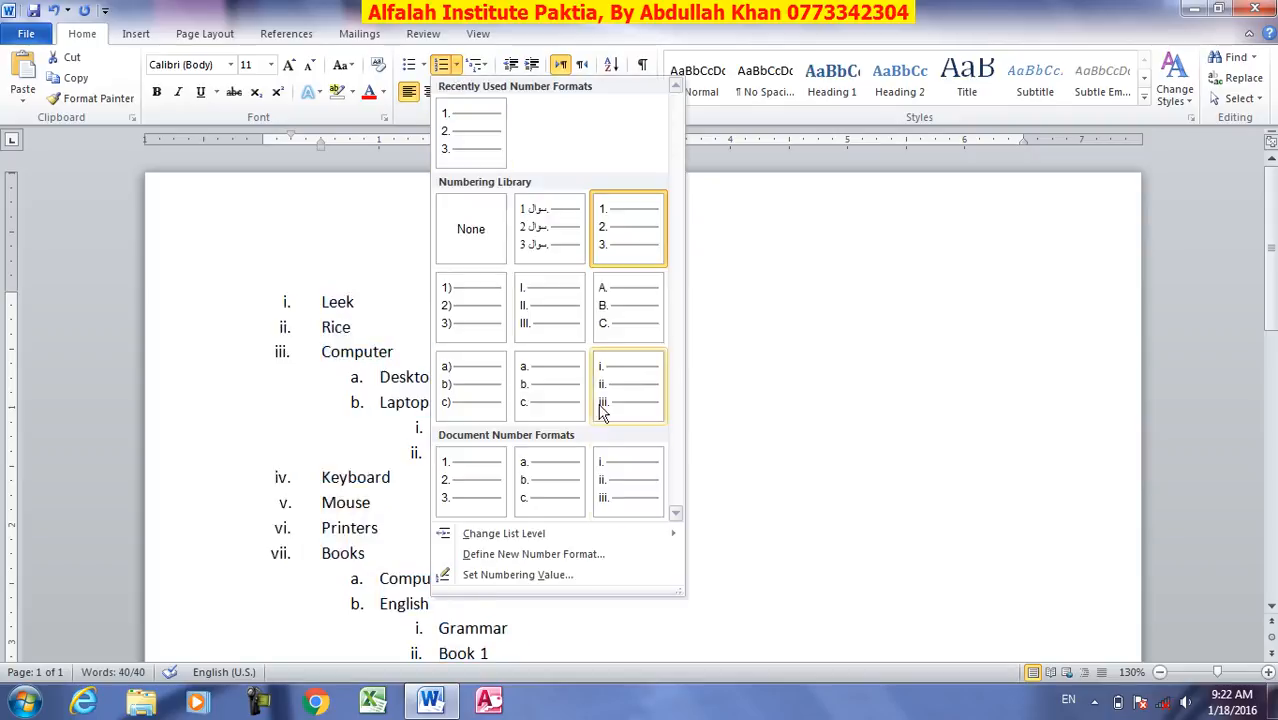
mouse_move(603, 536)
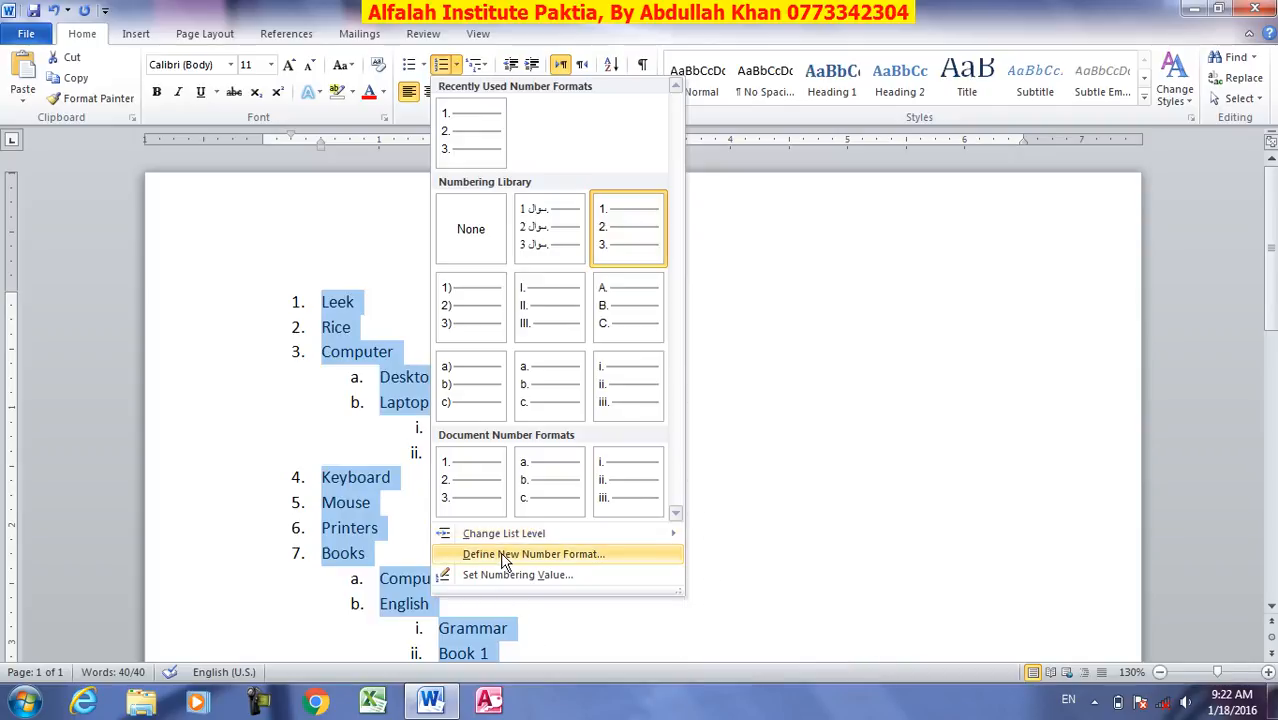
left_click(540, 554)
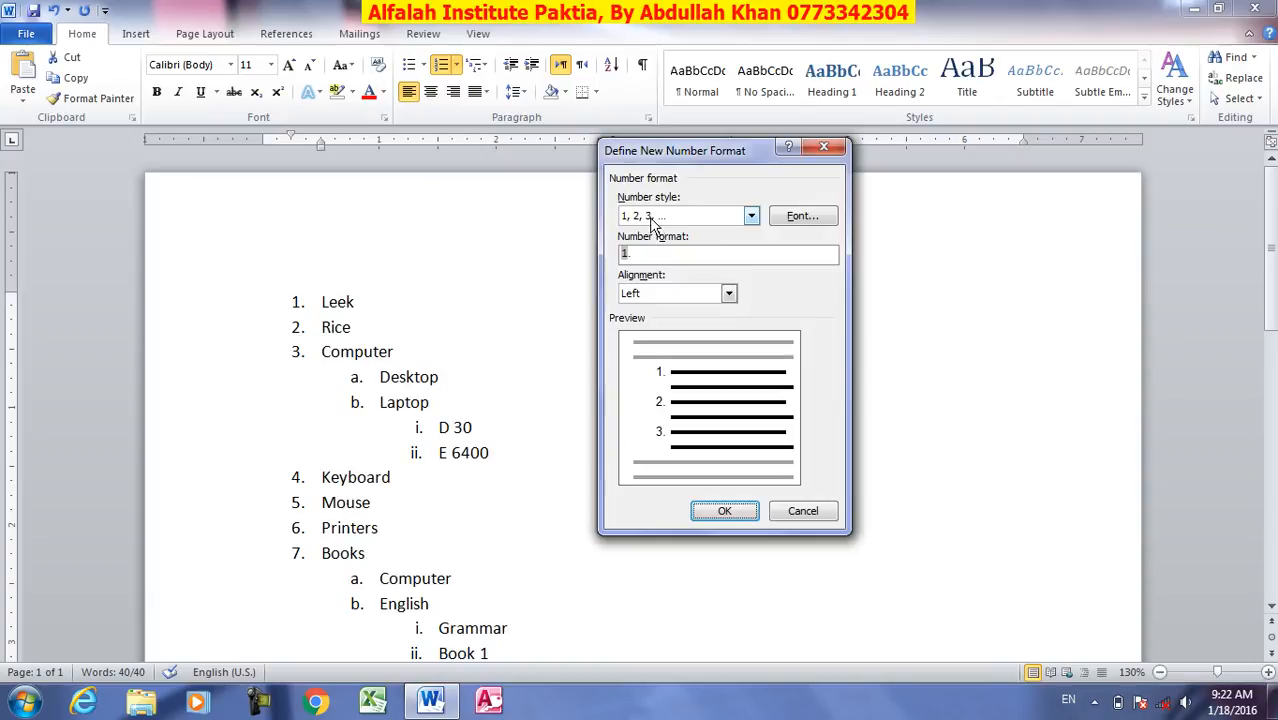
left_click(752, 219)
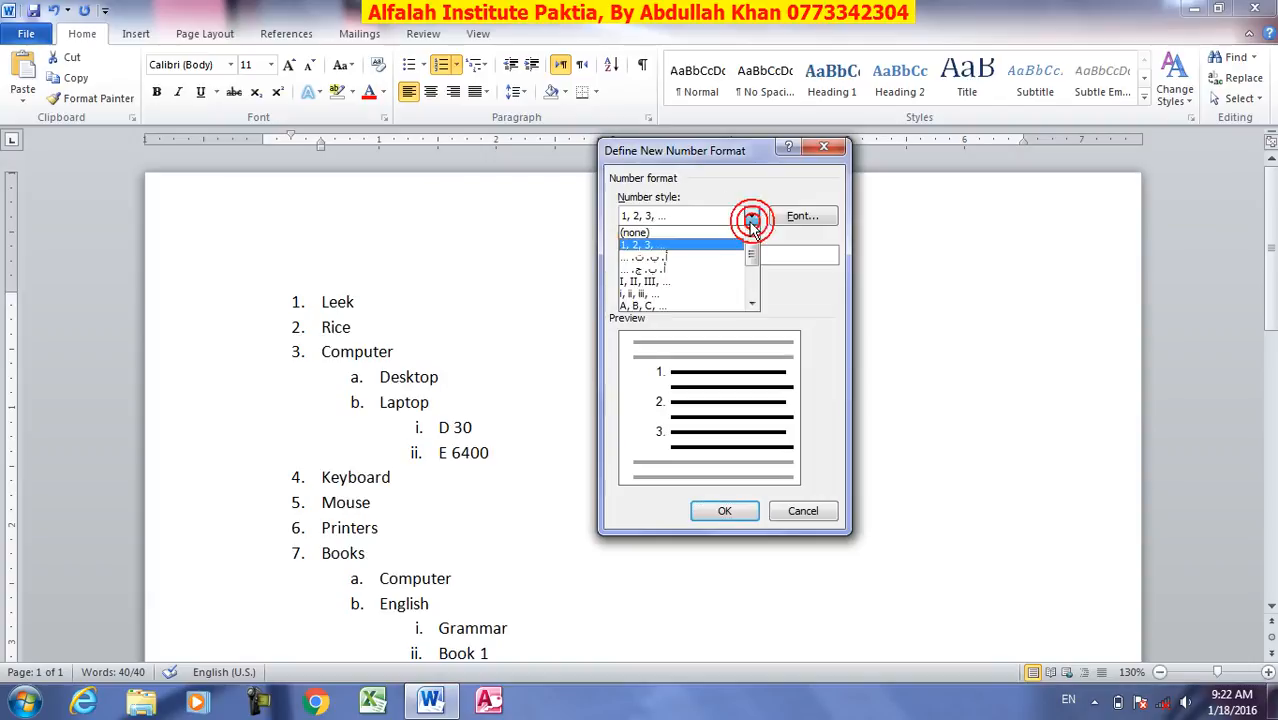
scroll(691, 307, "down", 2)
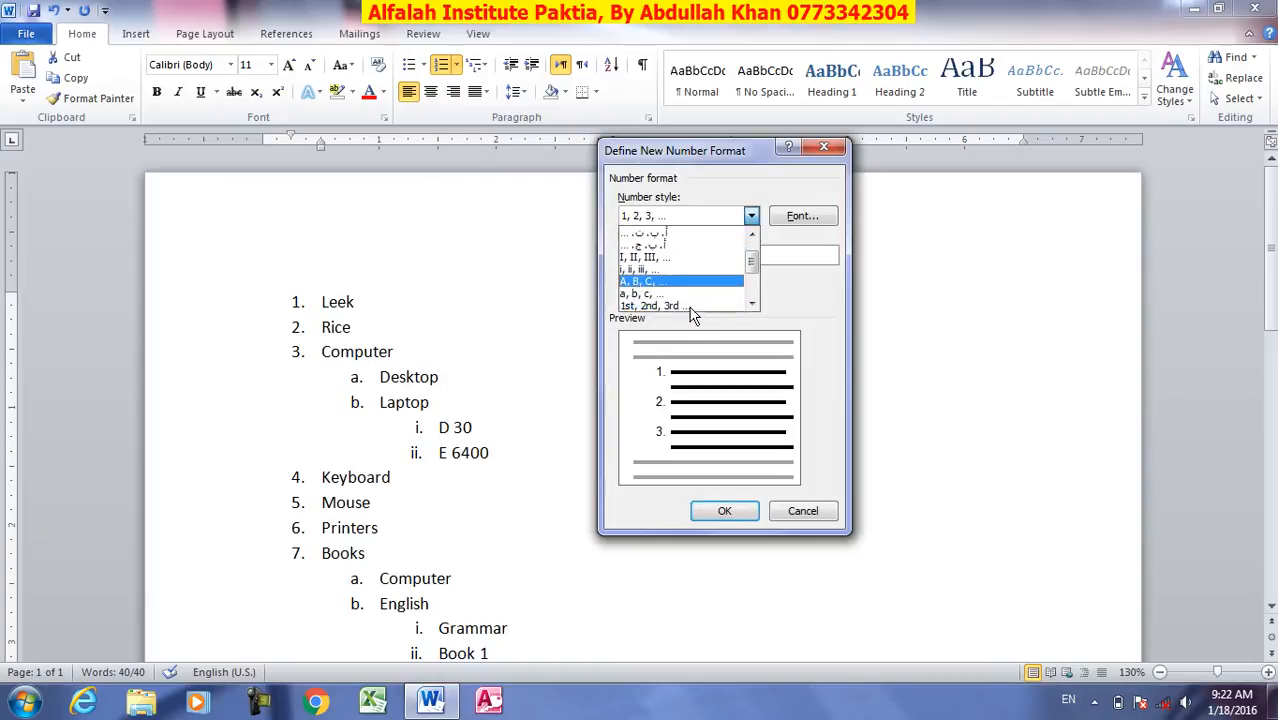
scroll(684, 312, "down", 2)
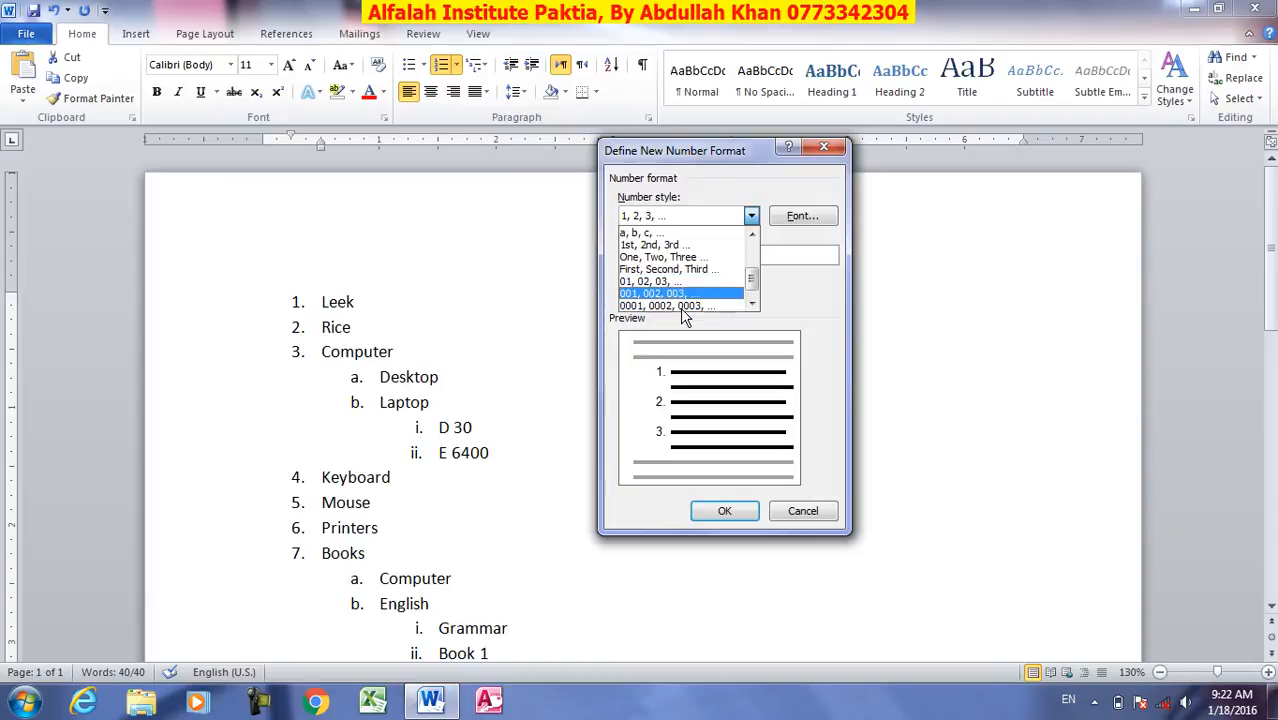
scroll(684, 314, "up", 3)
scroll(676, 296, "up", 1)
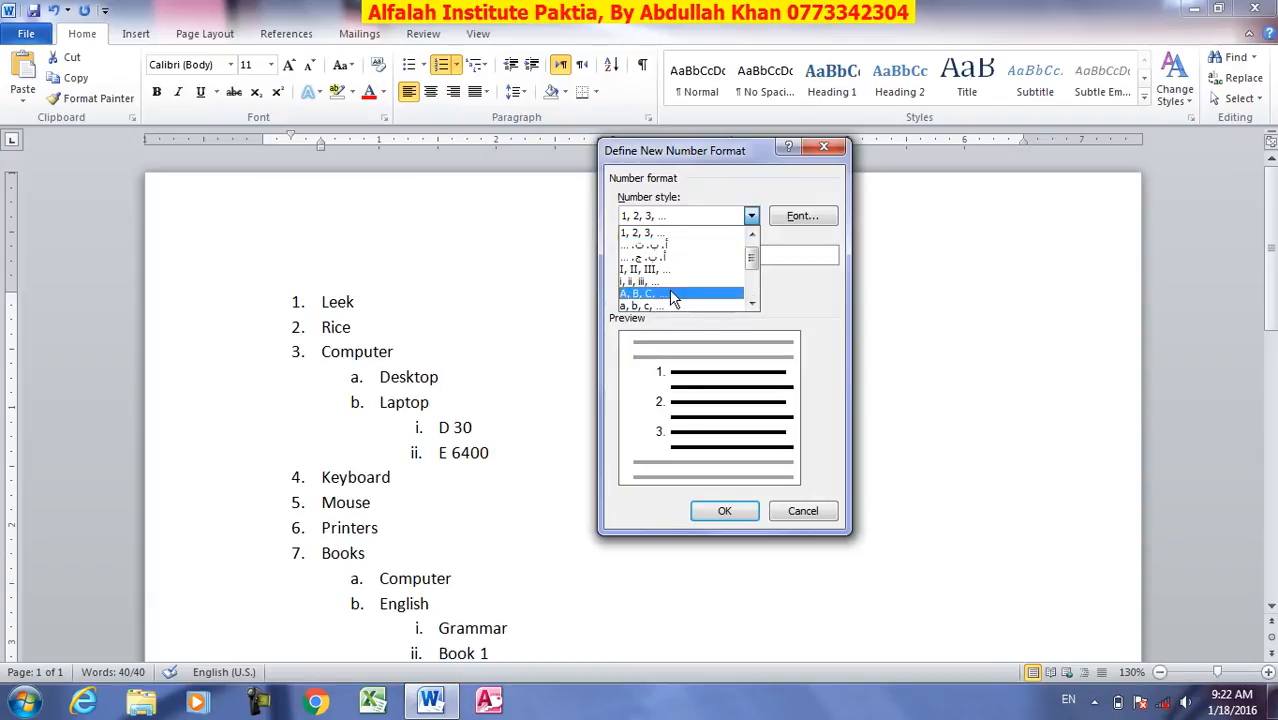
left_click(672, 246)
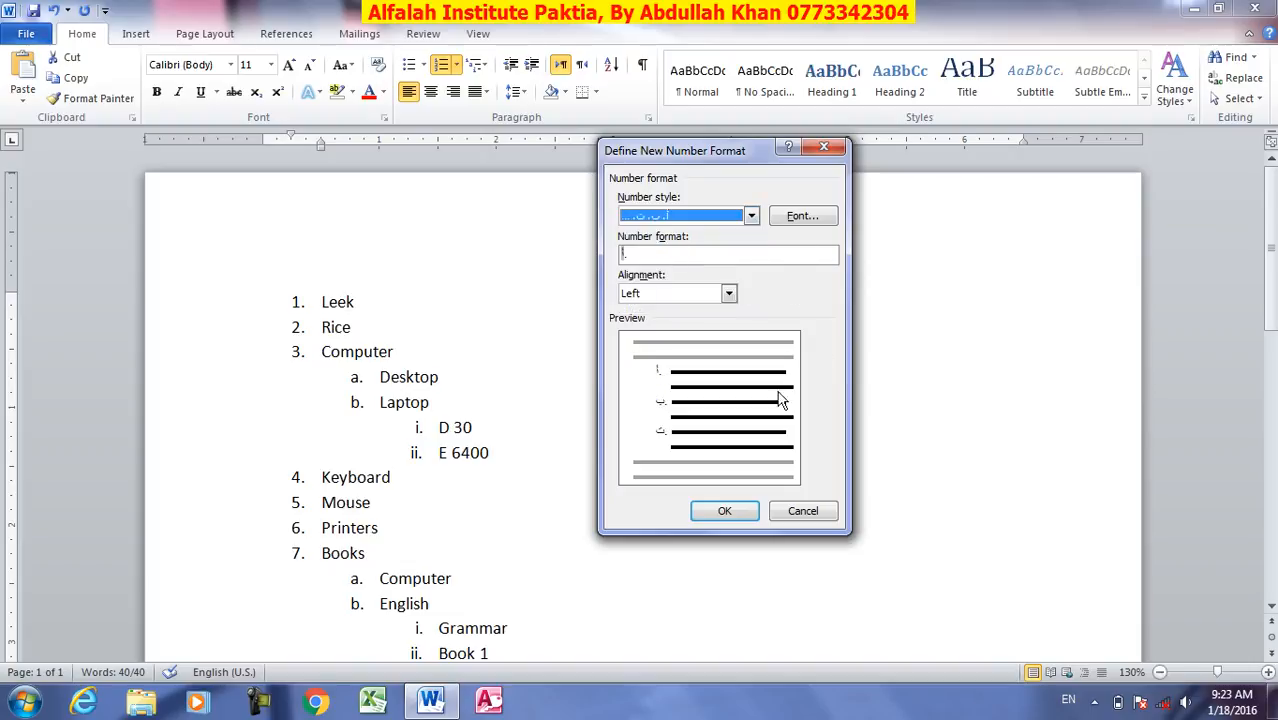
left_click(726, 502)
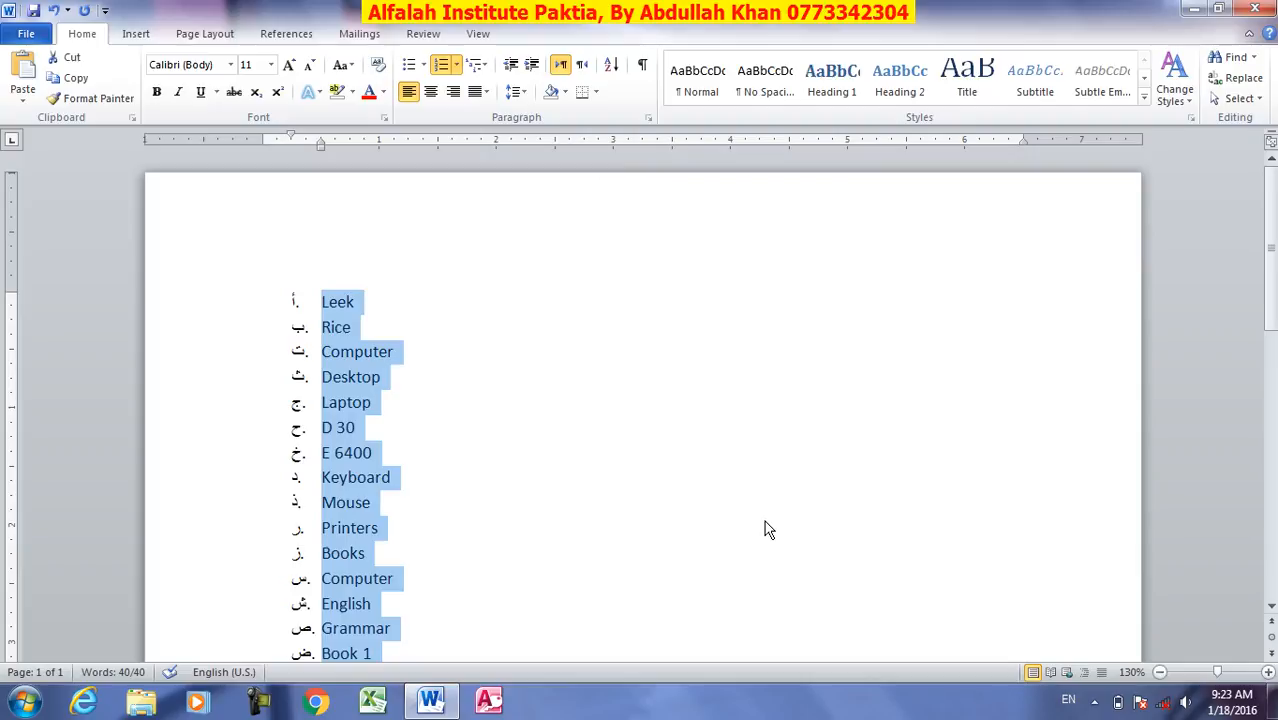
key("ctrl+z")
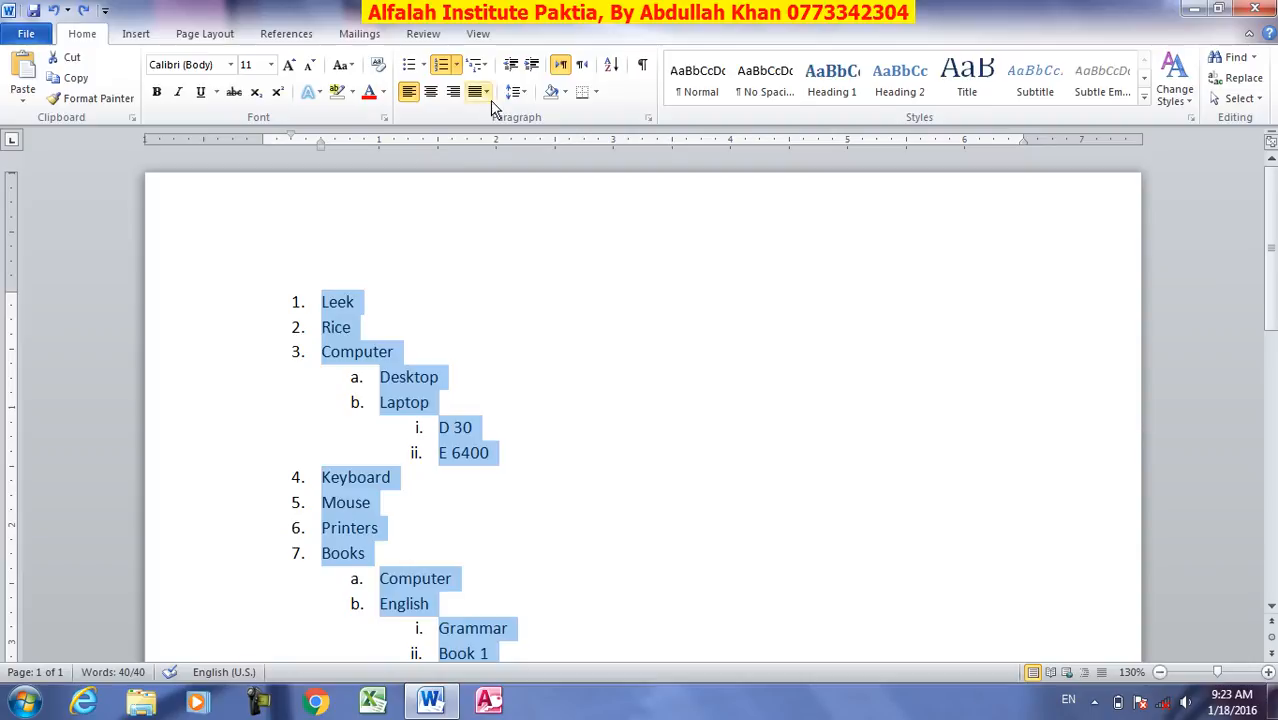
Define a new number format for the list with 1, 2, 3 numbers in font size 12 and light blue
left_click(456, 64)
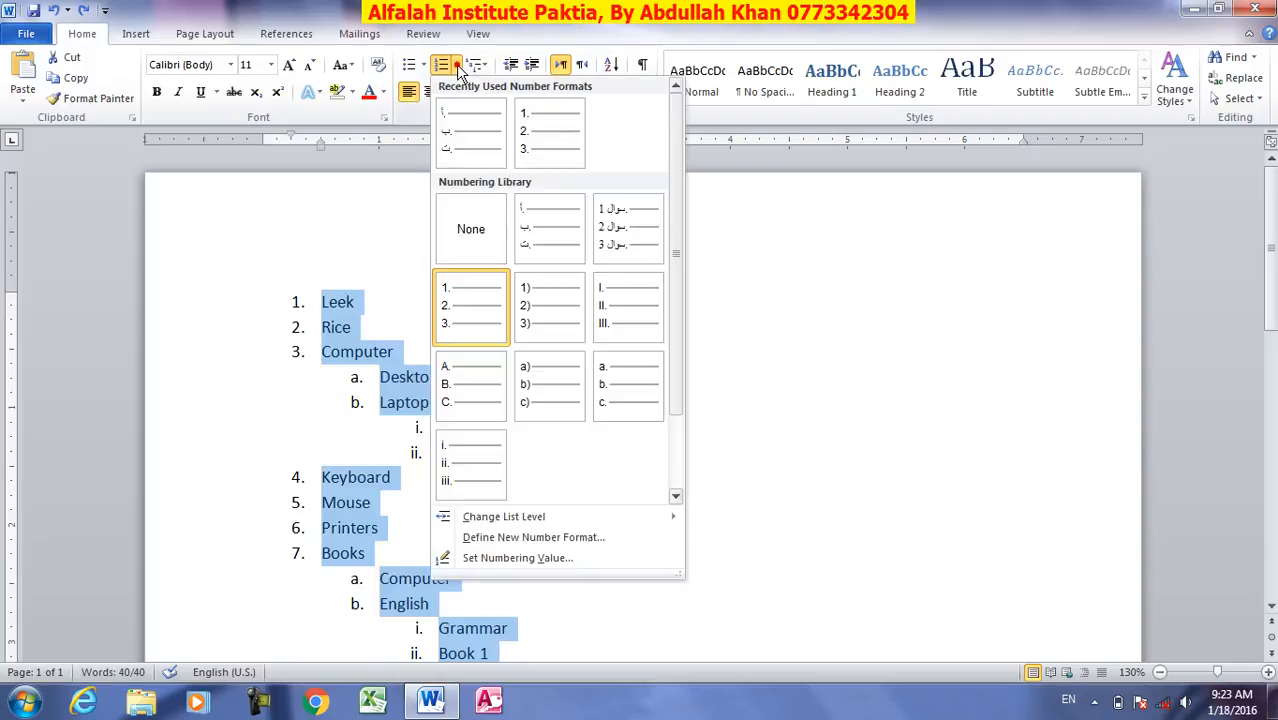
left_click(533, 536)
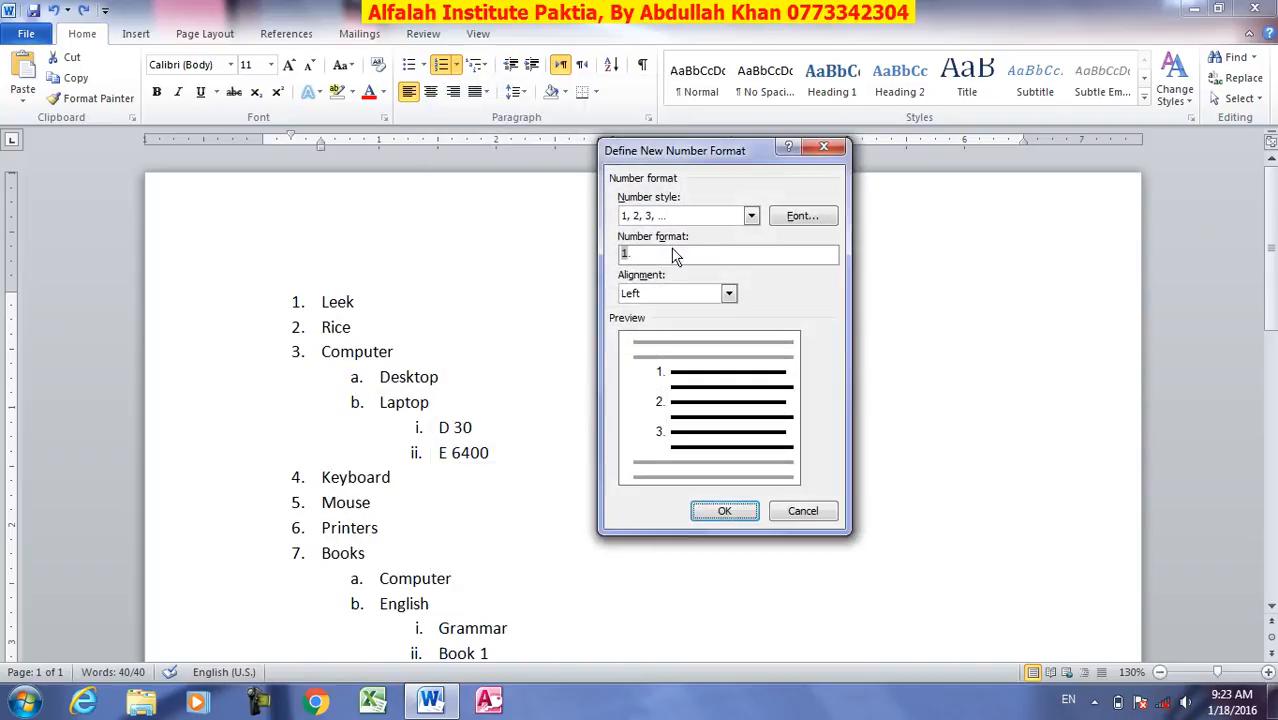
left_click(793, 219)
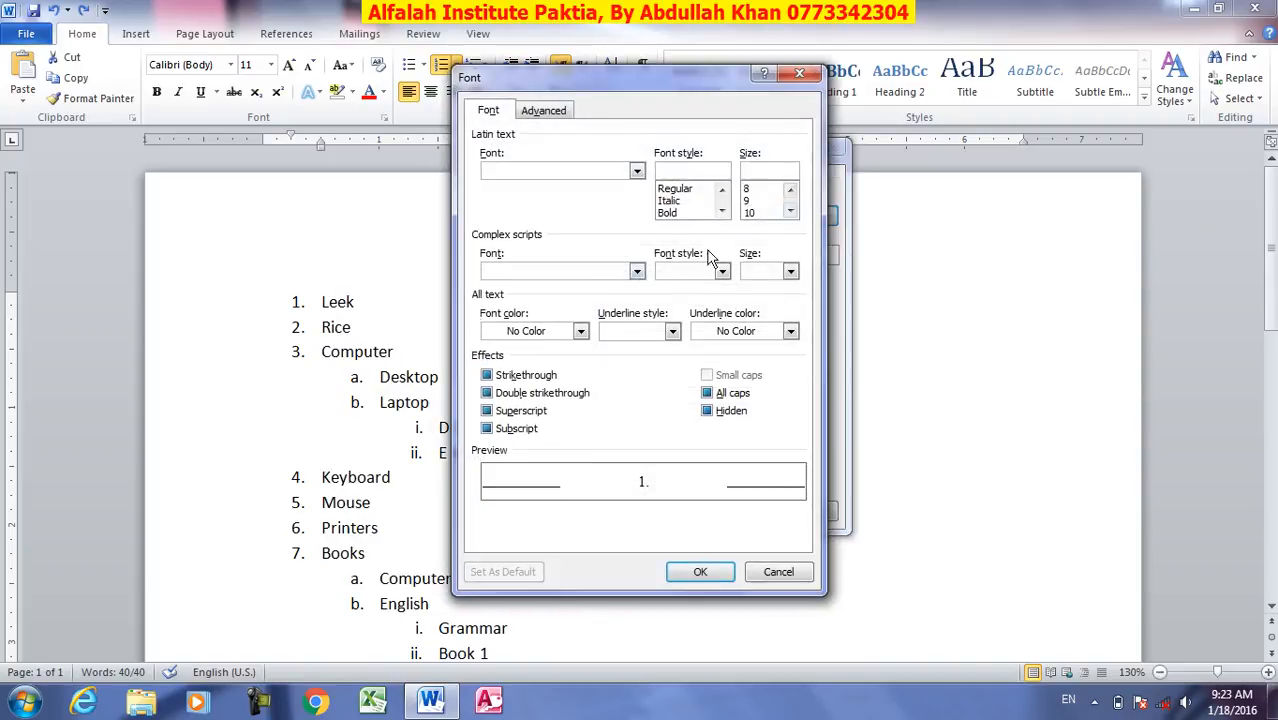
left_click(790, 211)
left_click(790, 211)
left_click(752, 212)
left_click(580, 331)
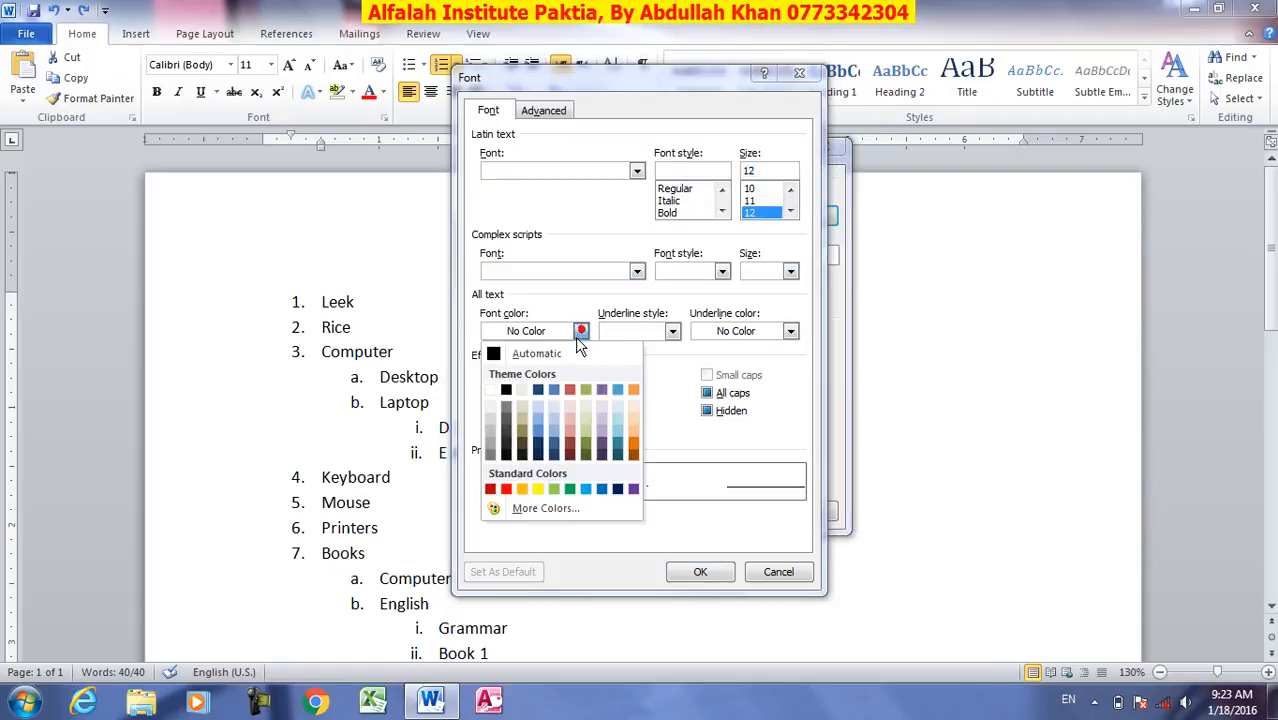
left_click(580, 488)
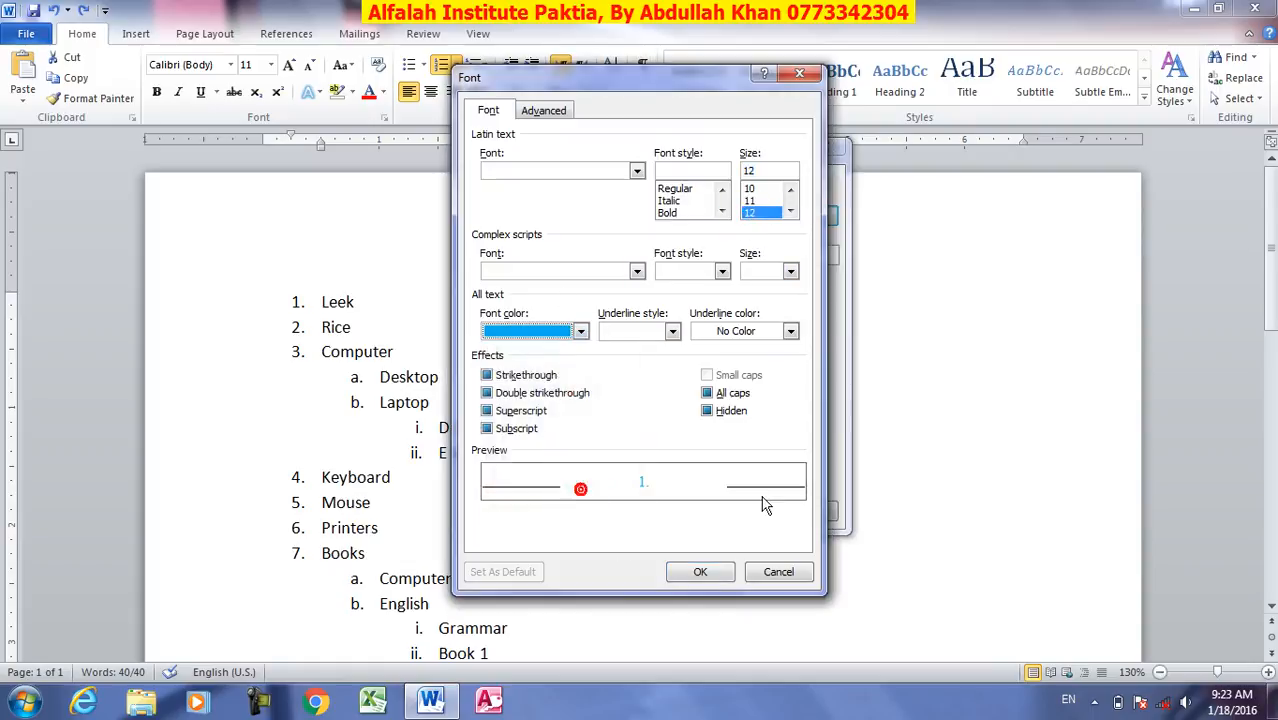
left_click(700, 571)
left_click(724, 512)
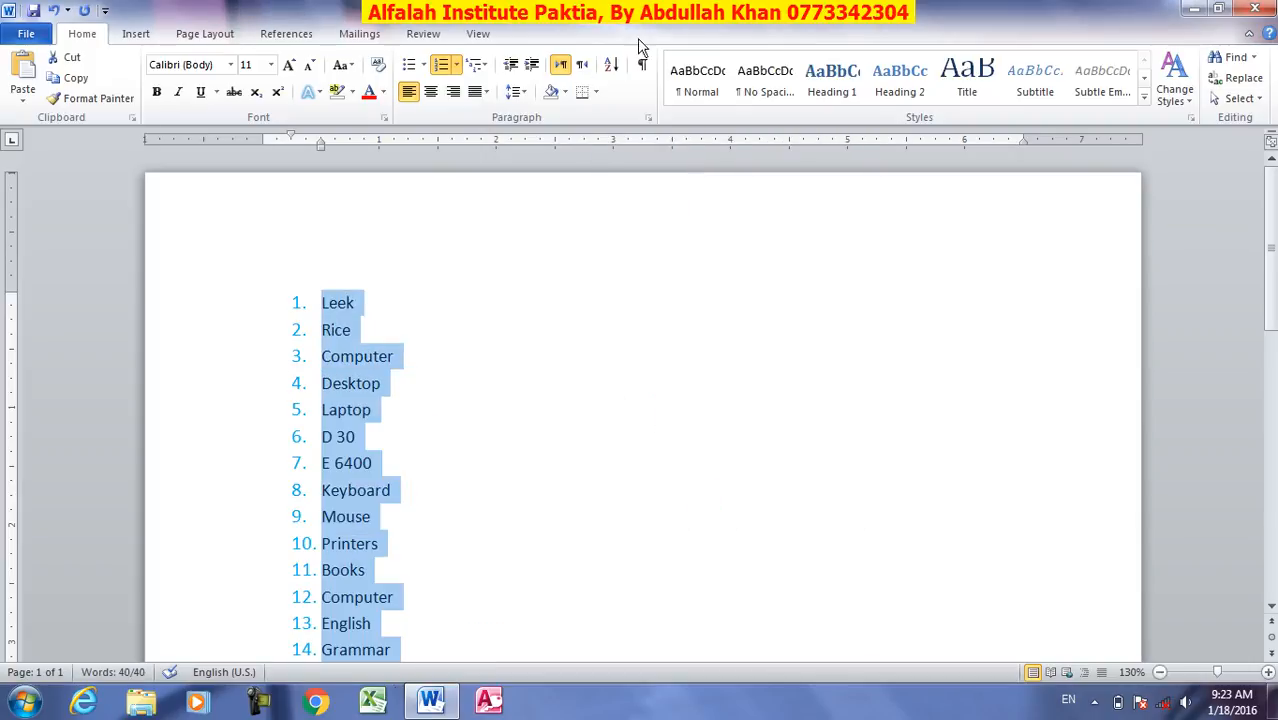
Define a new number format that puts the prefix "Q." before each list number
left_click(457, 65)
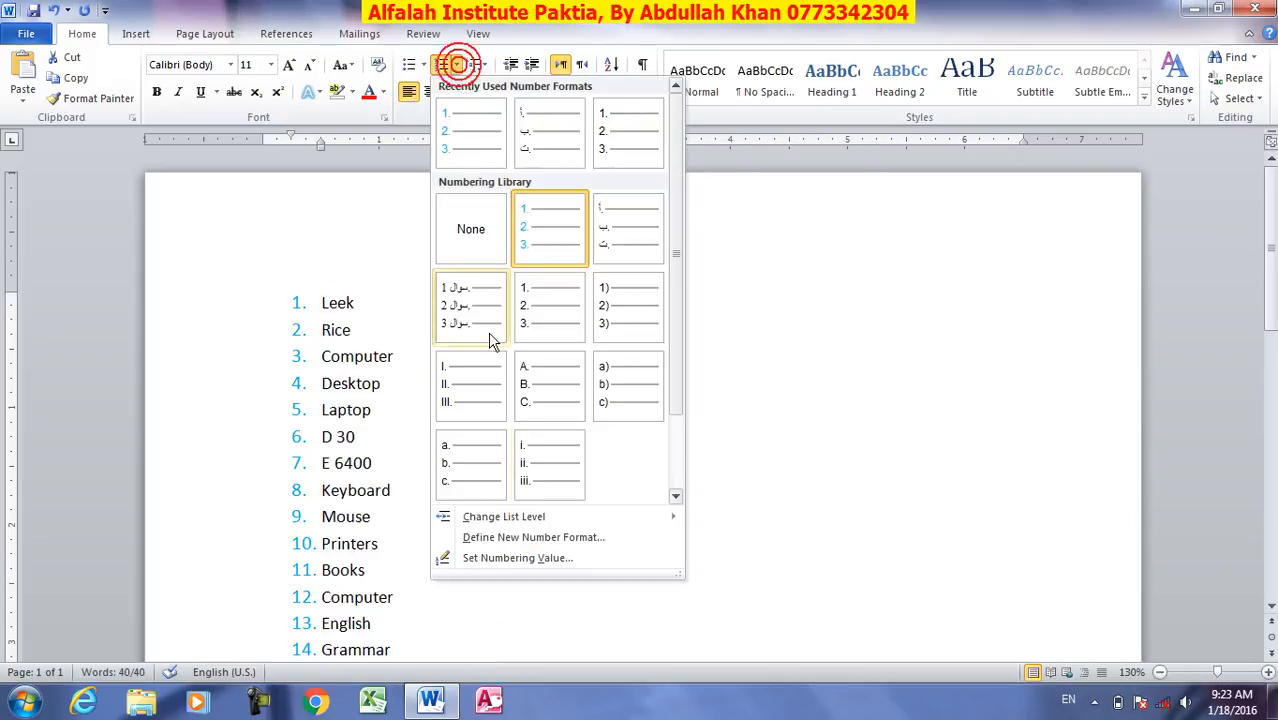
left_click(530, 539)
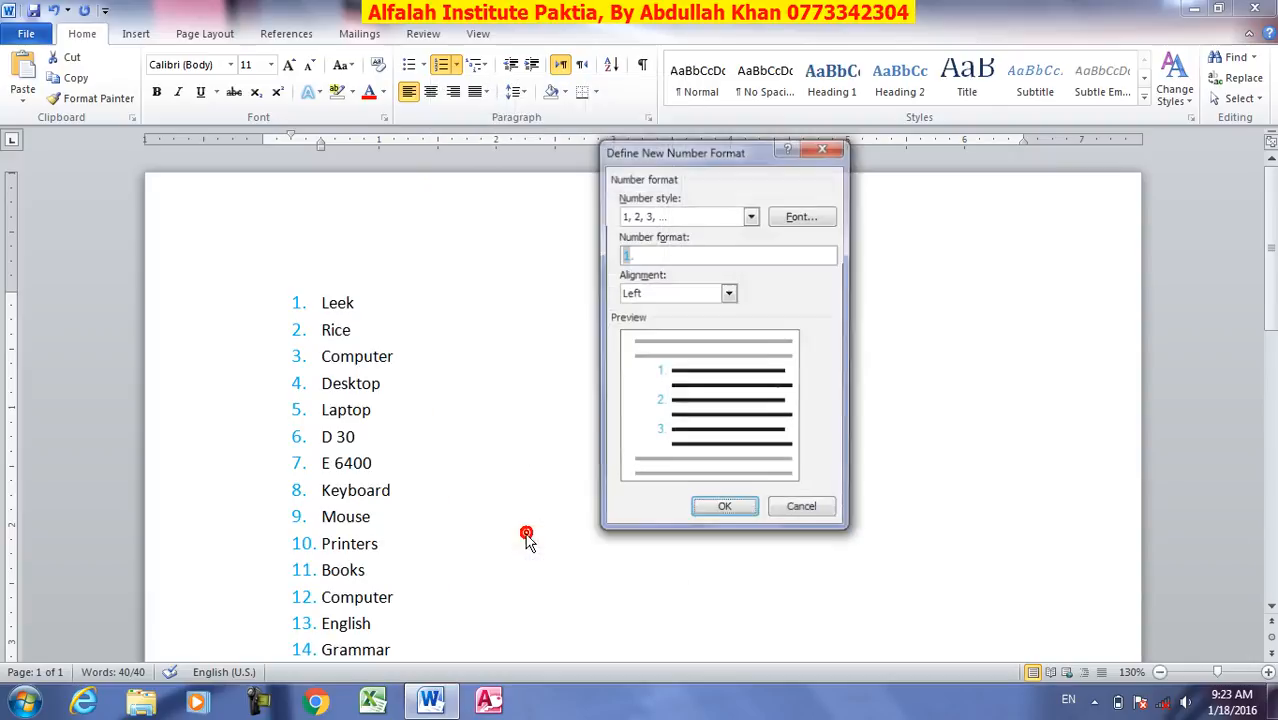
left_click(624, 256)
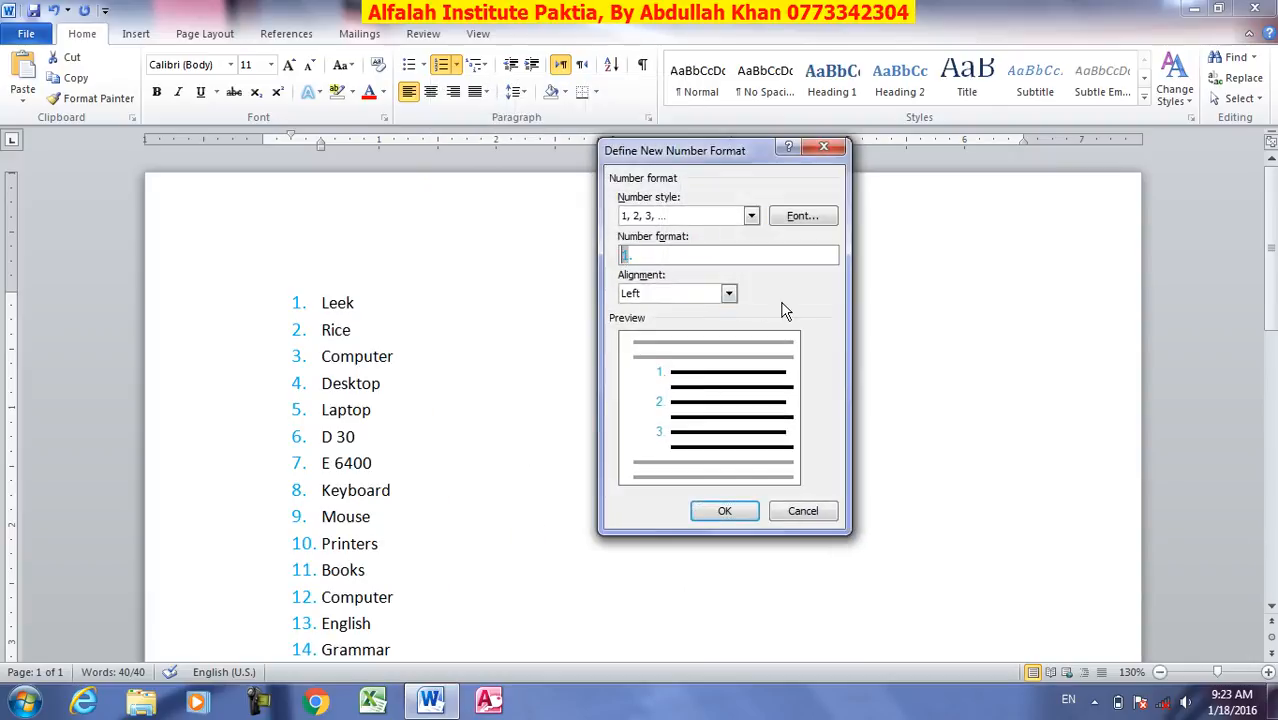
type("Q.")
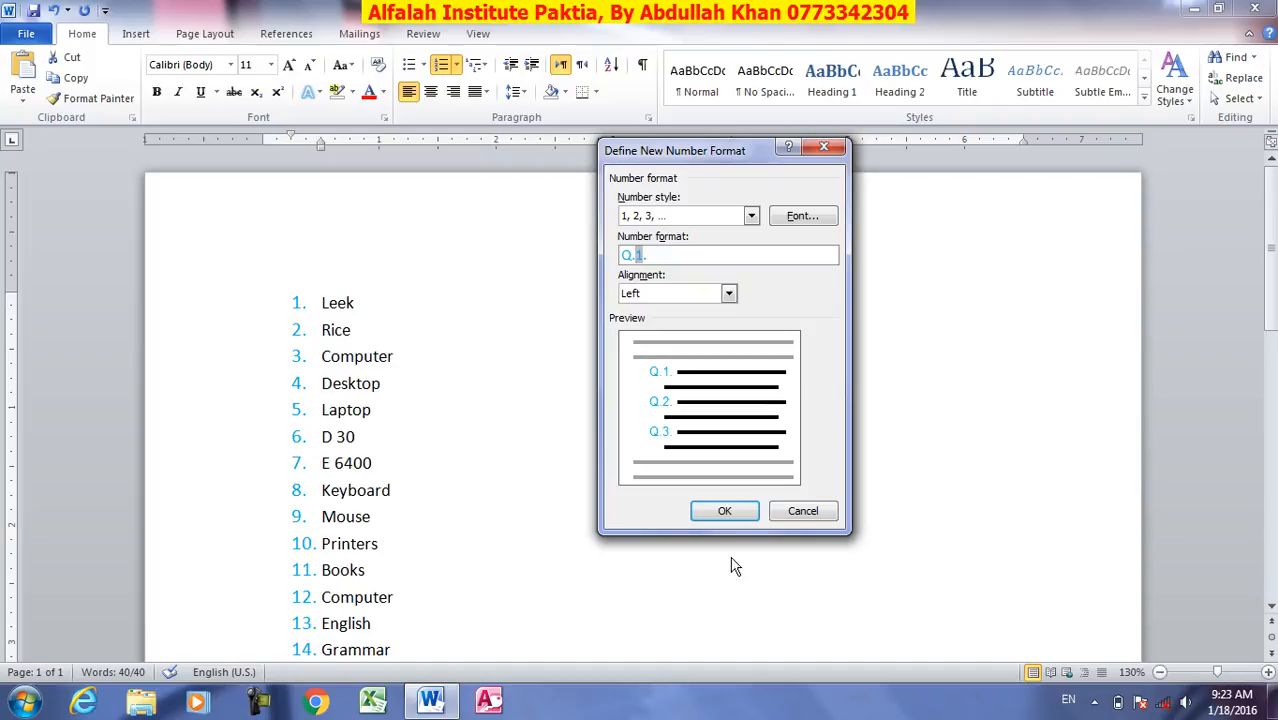
left_click(727, 510)
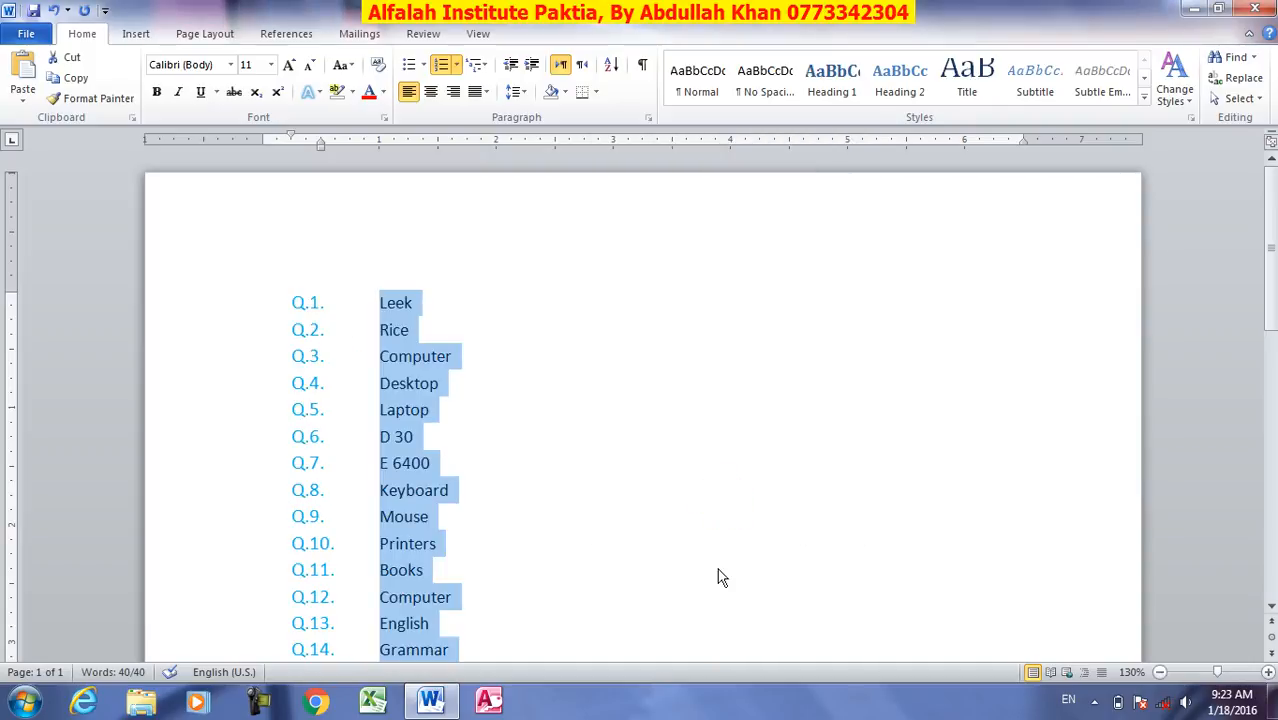
Add the item "asdkfskdfsakdf" after Pen, with second-level items "asdfksdfjksadf", "asdfas", "dfsadf" and "asdfsadf" beneath it
scroll(705, 562, "down", 3)
left_click(408, 520)
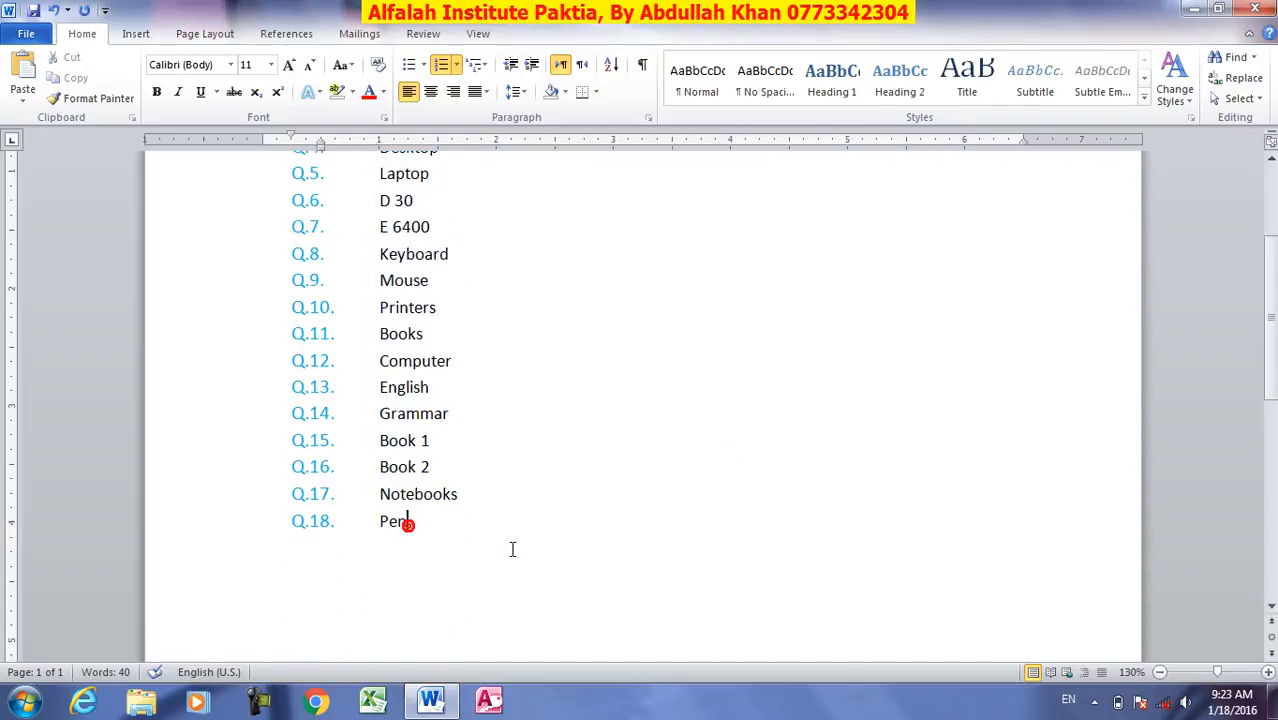
key("Return")
type("asdkfskdfsakdf")
key("Return")
key("Tab")
type("asdfksdfjksadf")
key("Return")
type("asdfas")
key("Return")
type("dfsadf")
key("Return")
type("asdf")
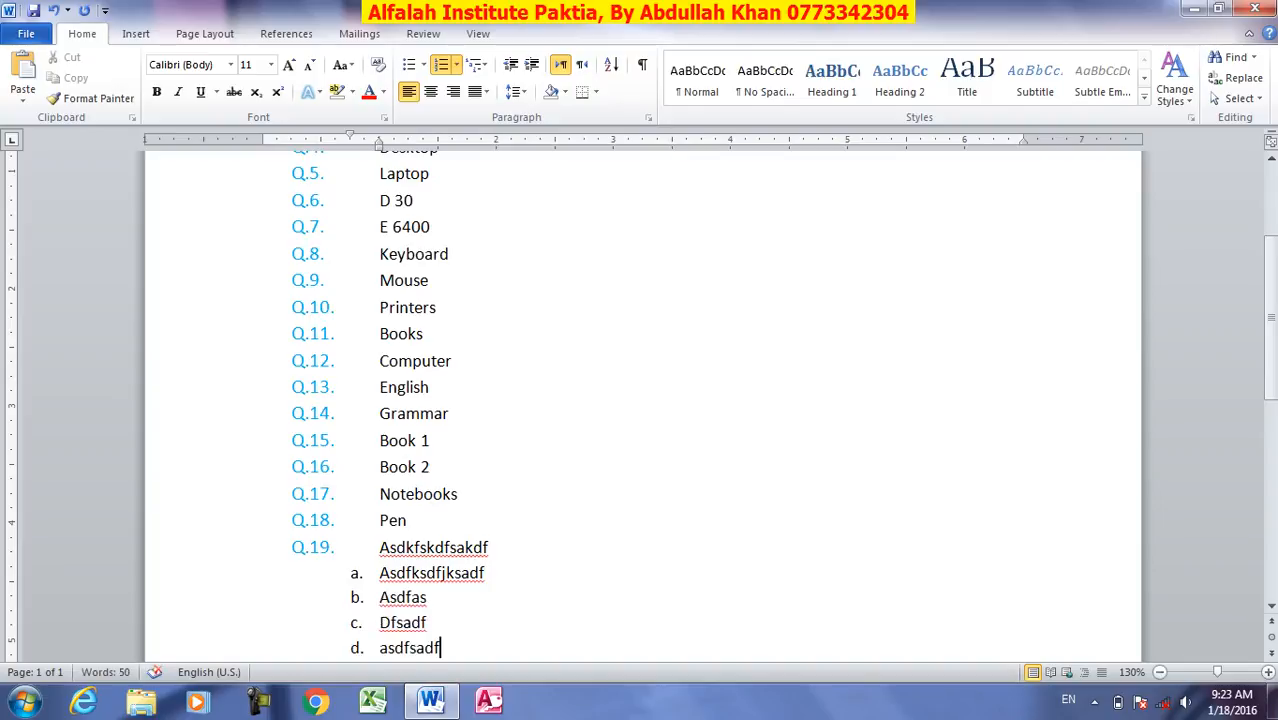
Add third-level items "asdfsadf", "asdfasdf", "sadf", "asdf" and "sadf" beneath the last second-level item
key("Return")
key("Tab")
type("asdfsadf")
key("Return")
type("asdfasdf")
key("Return")
type("sadf")
key("Return")
type("asdf")
key("Return")
type("sadf")
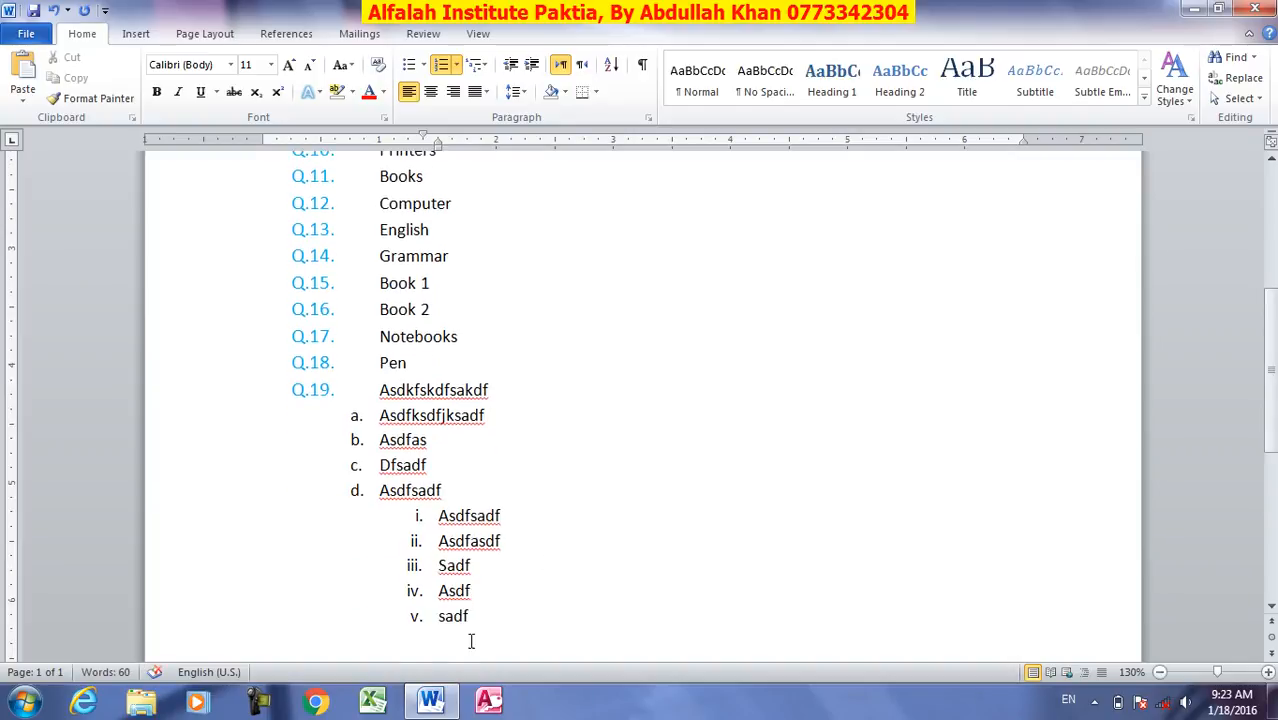
left_click_drag(474, 619, 338, 294)
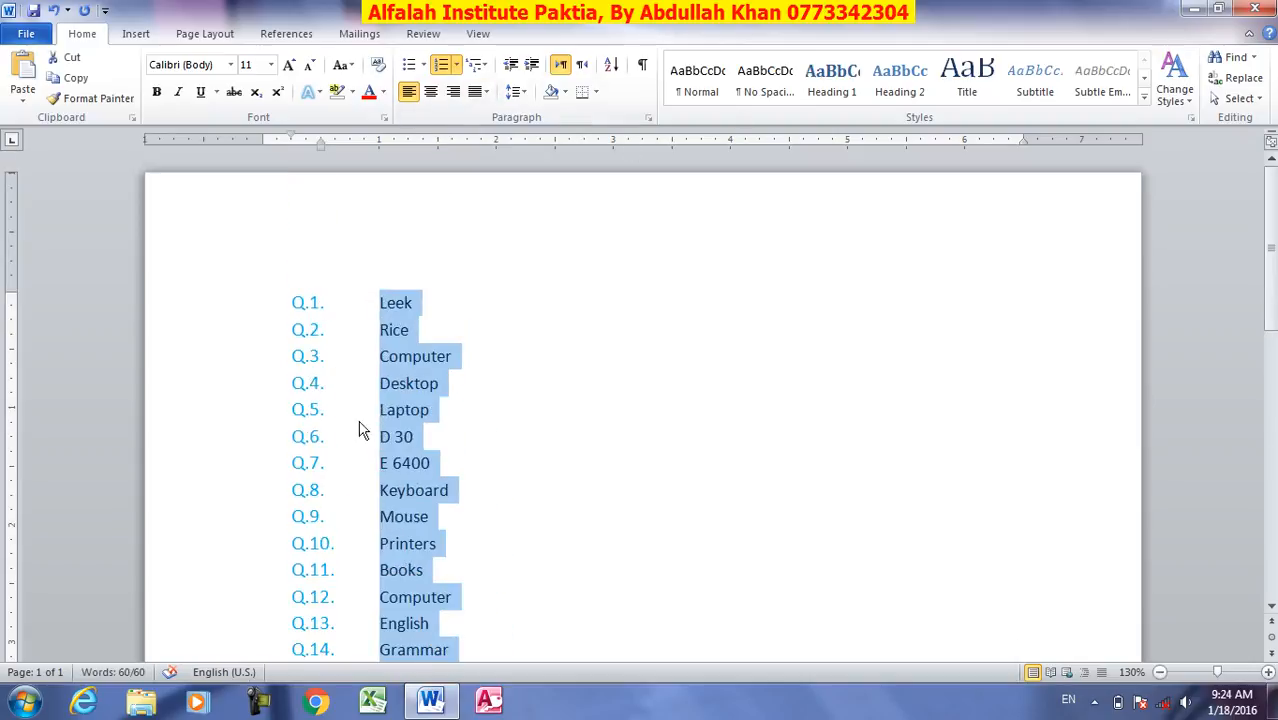
scroll(430, 470, "down", 4)
scroll(383, 502, "down", 3)
left_click(428, 485)
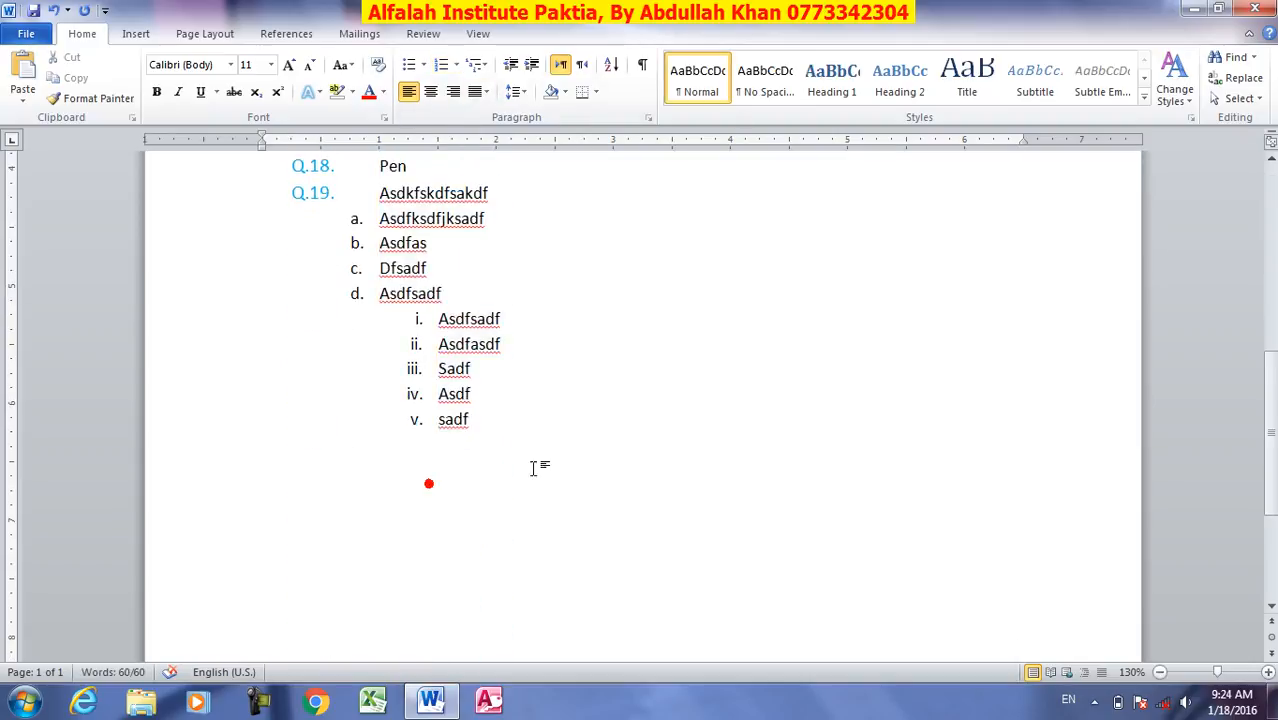
Add the first-level item "sdfsadf" after the last third-level item and start another item below it
left_click(490, 410)
key("Return")
key("shift+Tab")
key("shift+Tab")
type("sdfsadf")
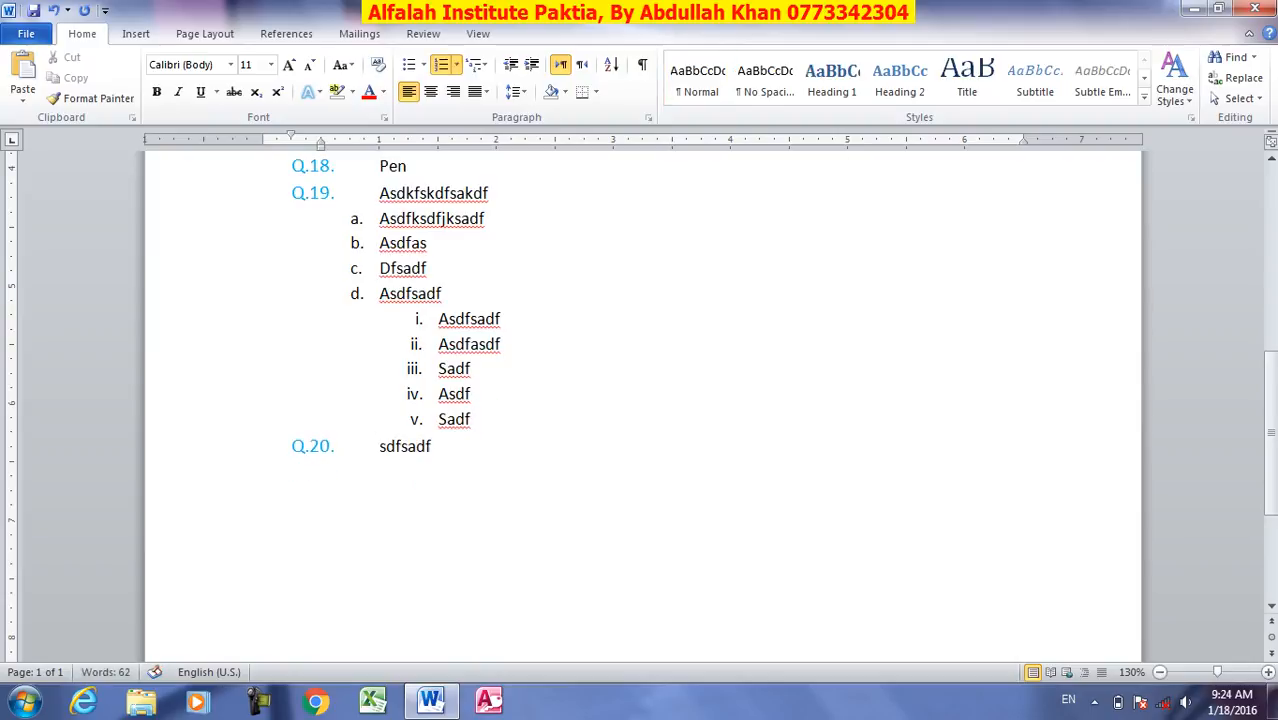
key("Return")
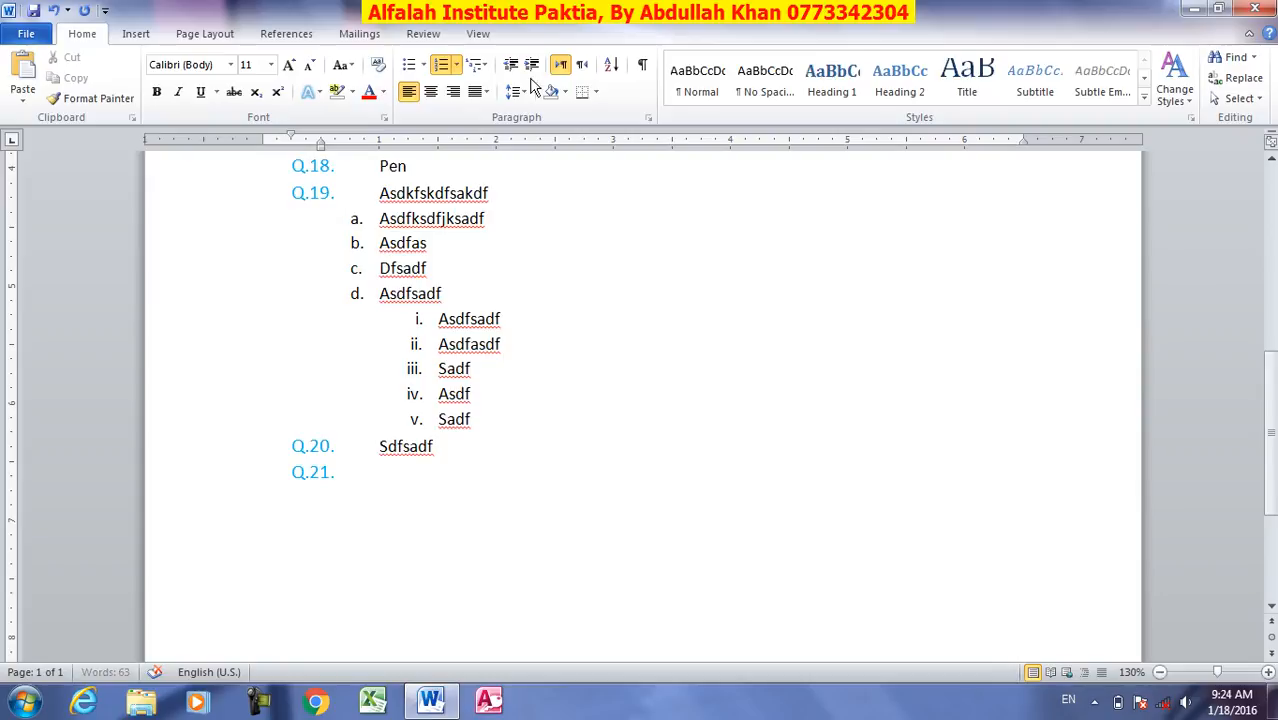
left_click(456, 64)
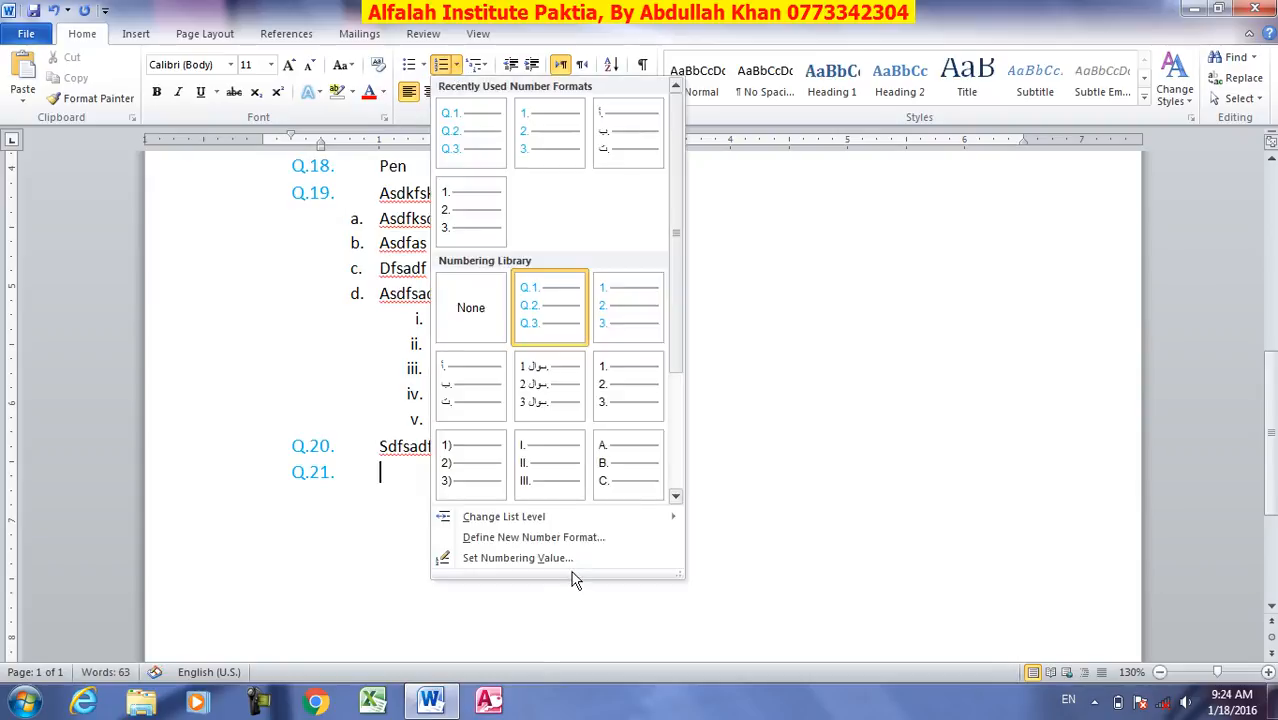
left_click(522, 557)
left_click_drag(664, 156, 849, 131)
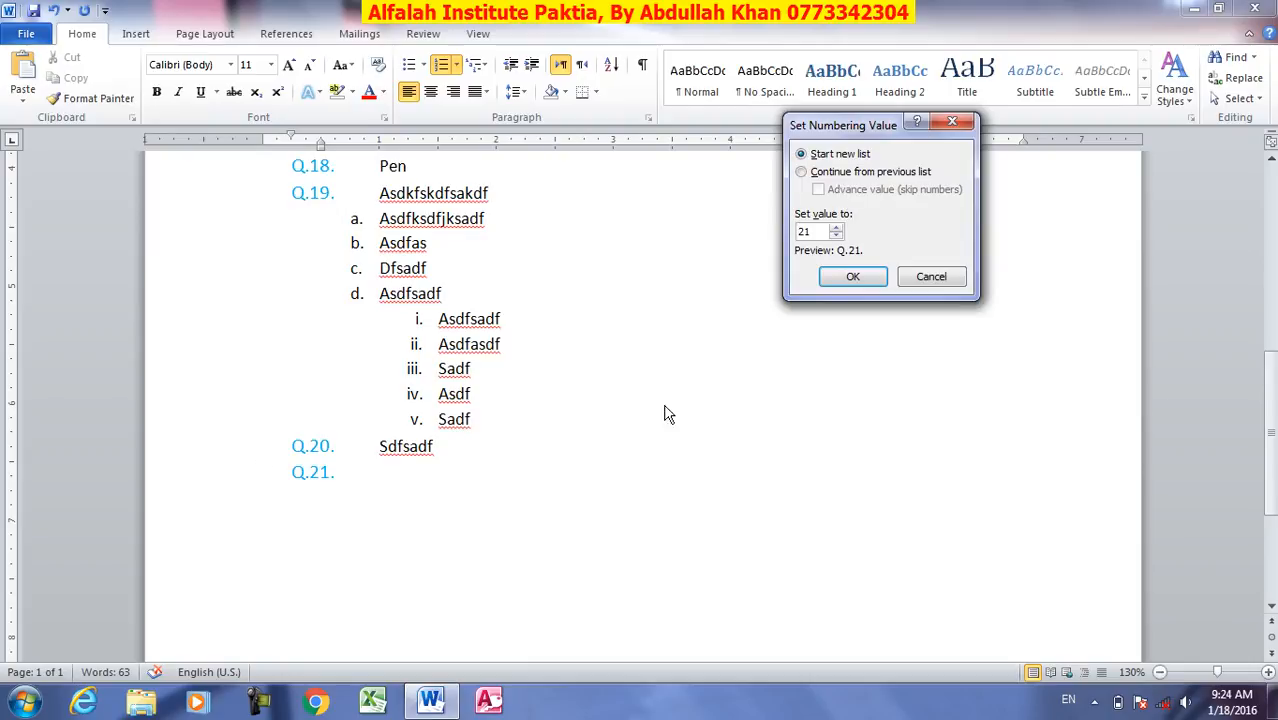
left_click_drag(819, 231, 757, 238)
left_click(932, 277)
Enter "sdfsad" as the last question item and end the numbered list
type("sdfsad")
key("Return")
key("Return")
Insert one sample paragraph with =rand(1) and apply the Q.1., Q.2., Q.3. number format to the empty line below it
type("=")
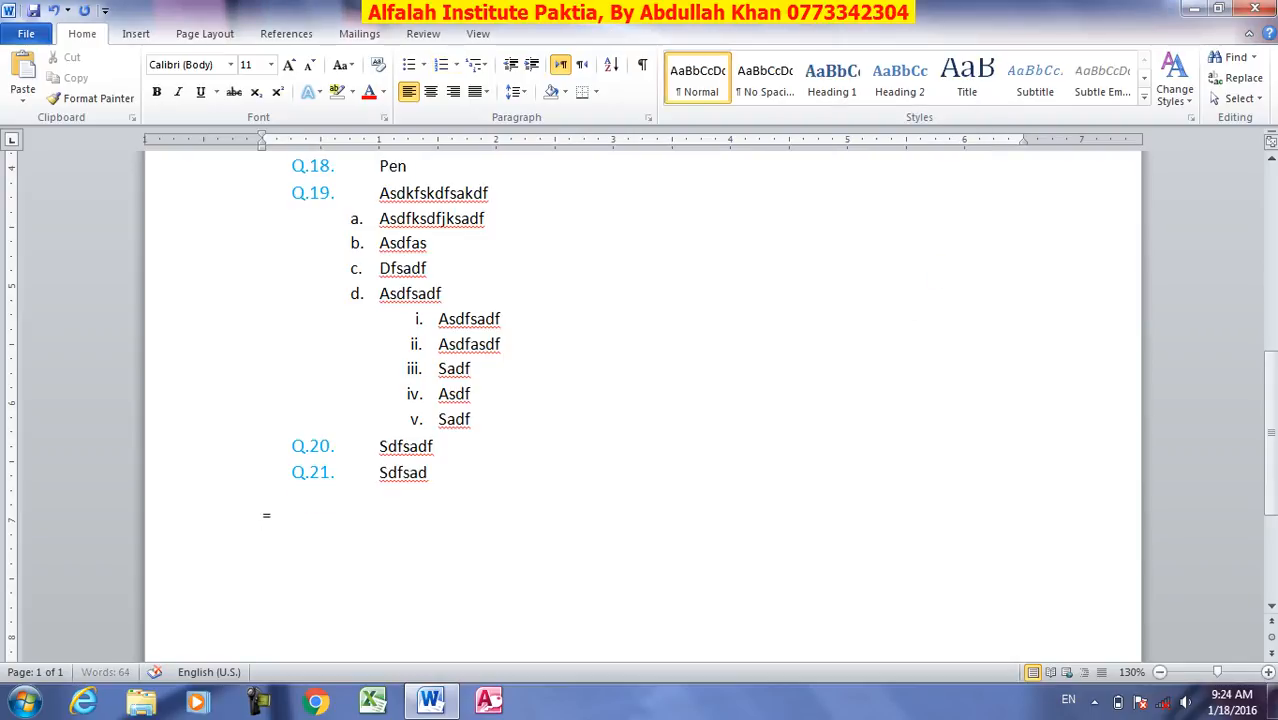
type("rand(1)")
key("Return")
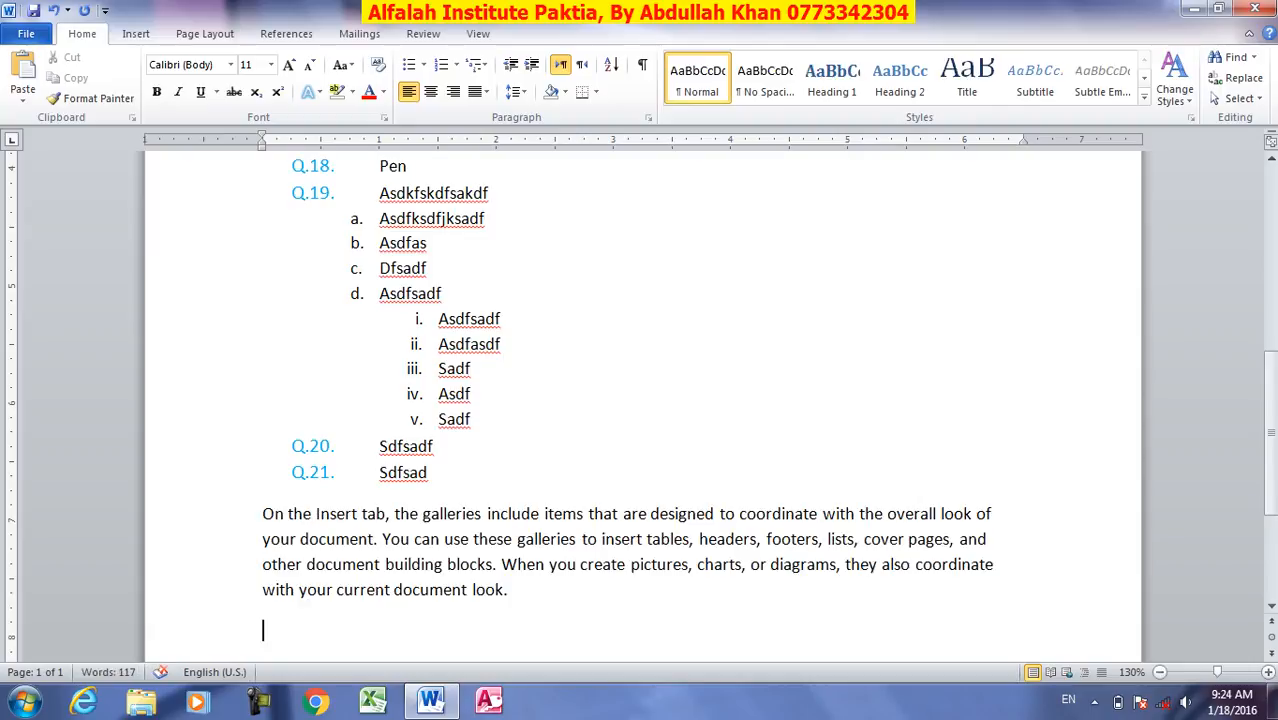
left_click(455, 66)
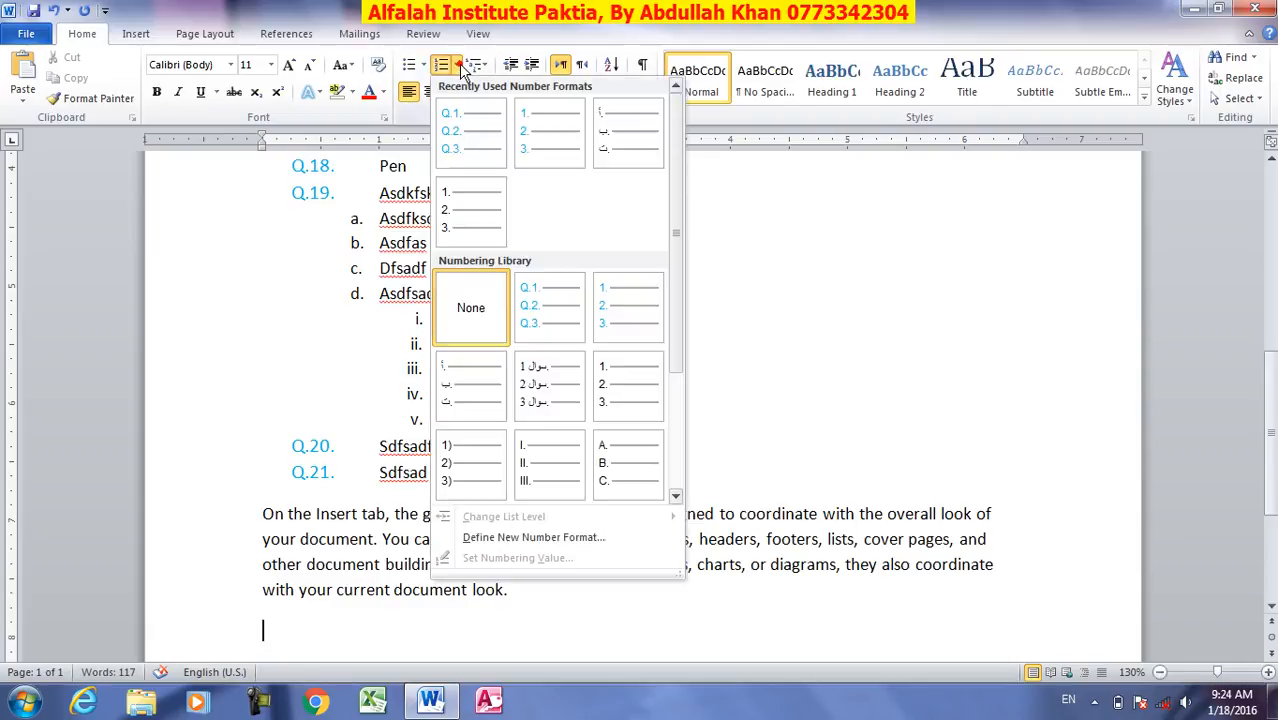
left_click(467, 133)
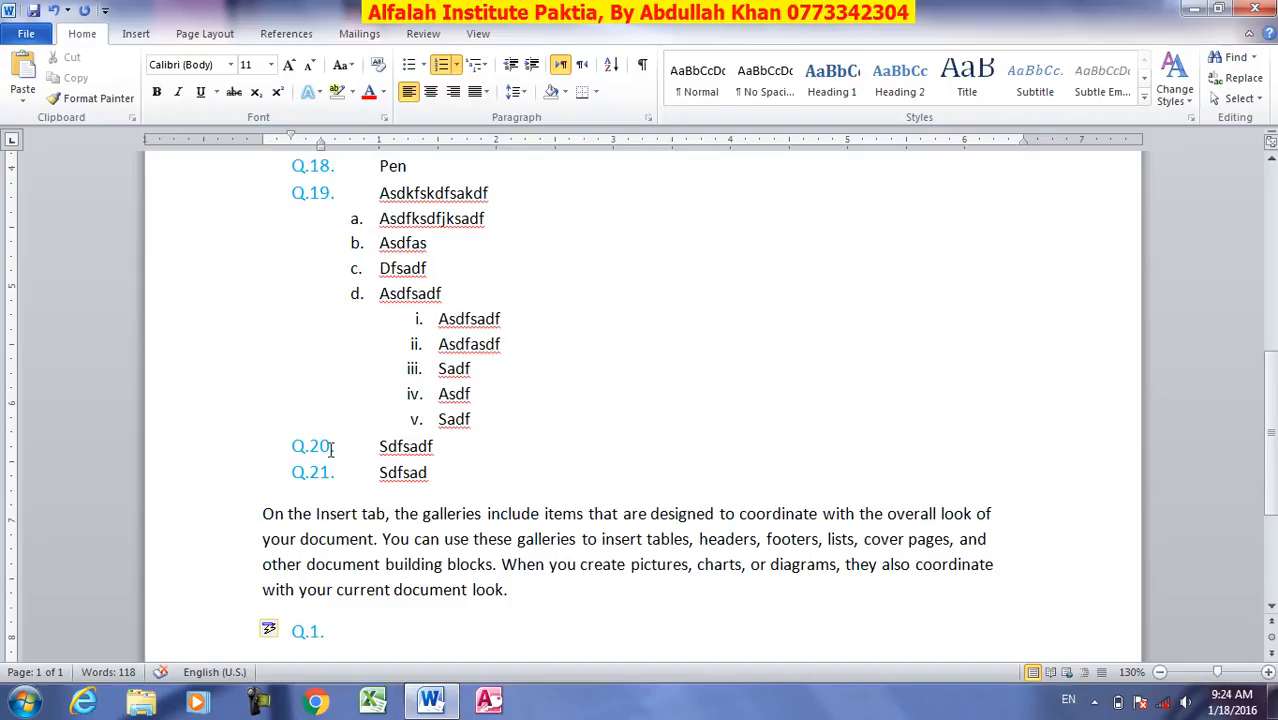
Try to continue the new list's numbering from the previous list with the Advance value (skip numbers) option
left_click(456, 65)
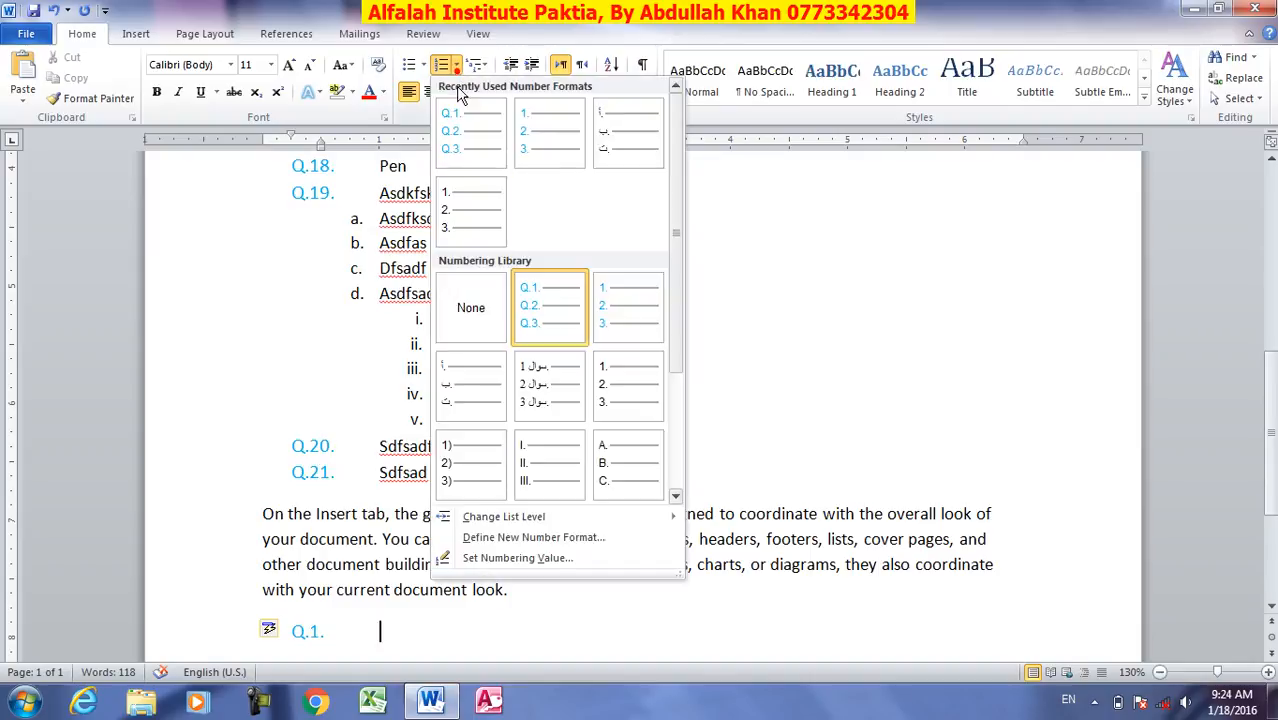
left_click(476, 560)
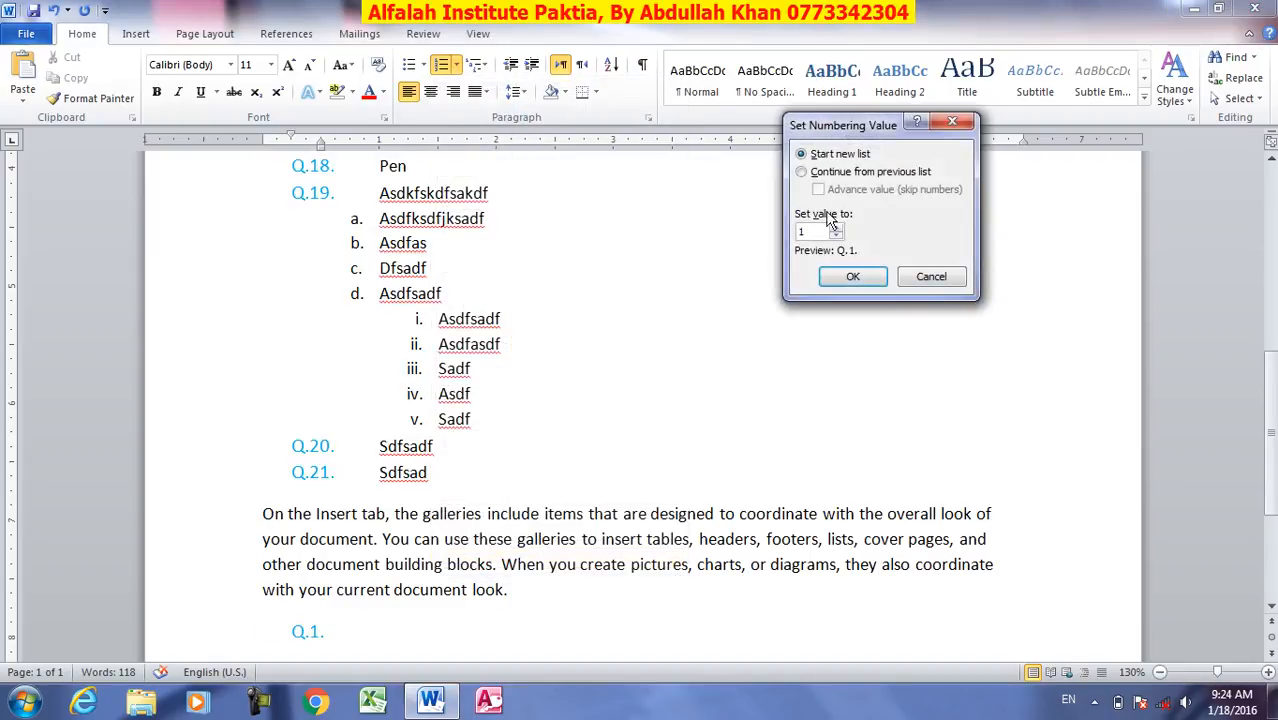
left_click(833, 176)
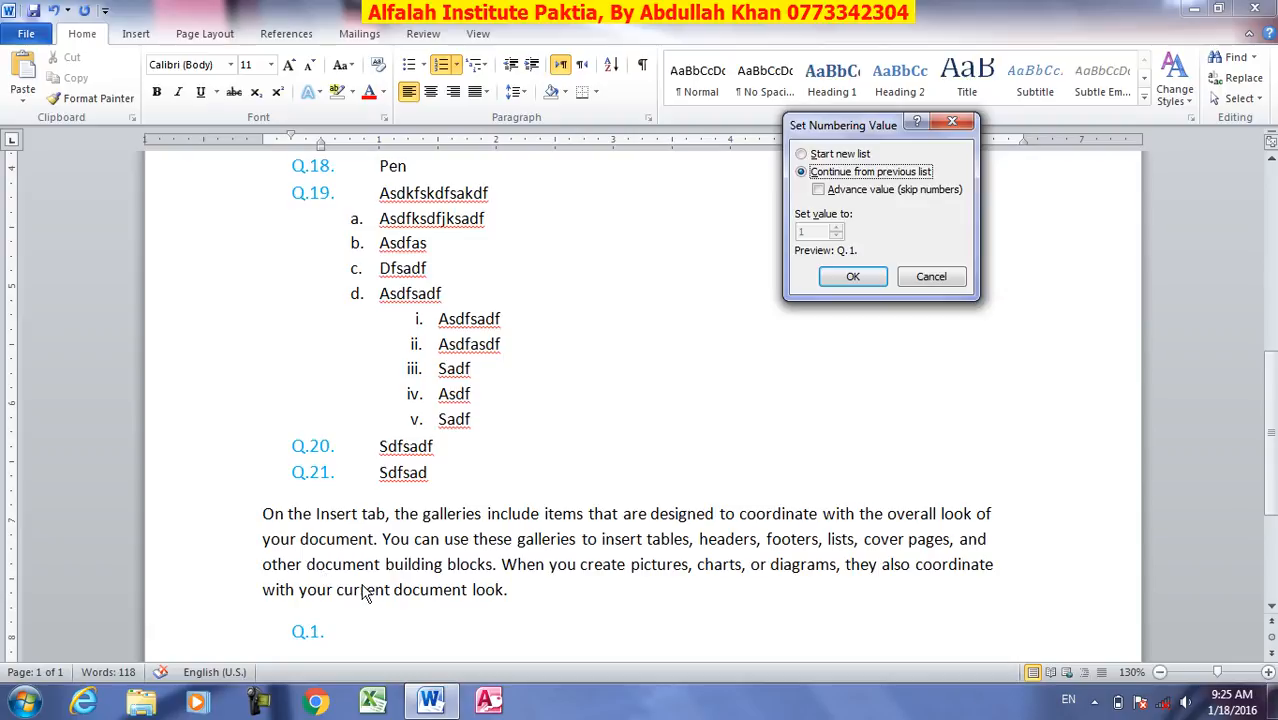
left_click(819, 189)
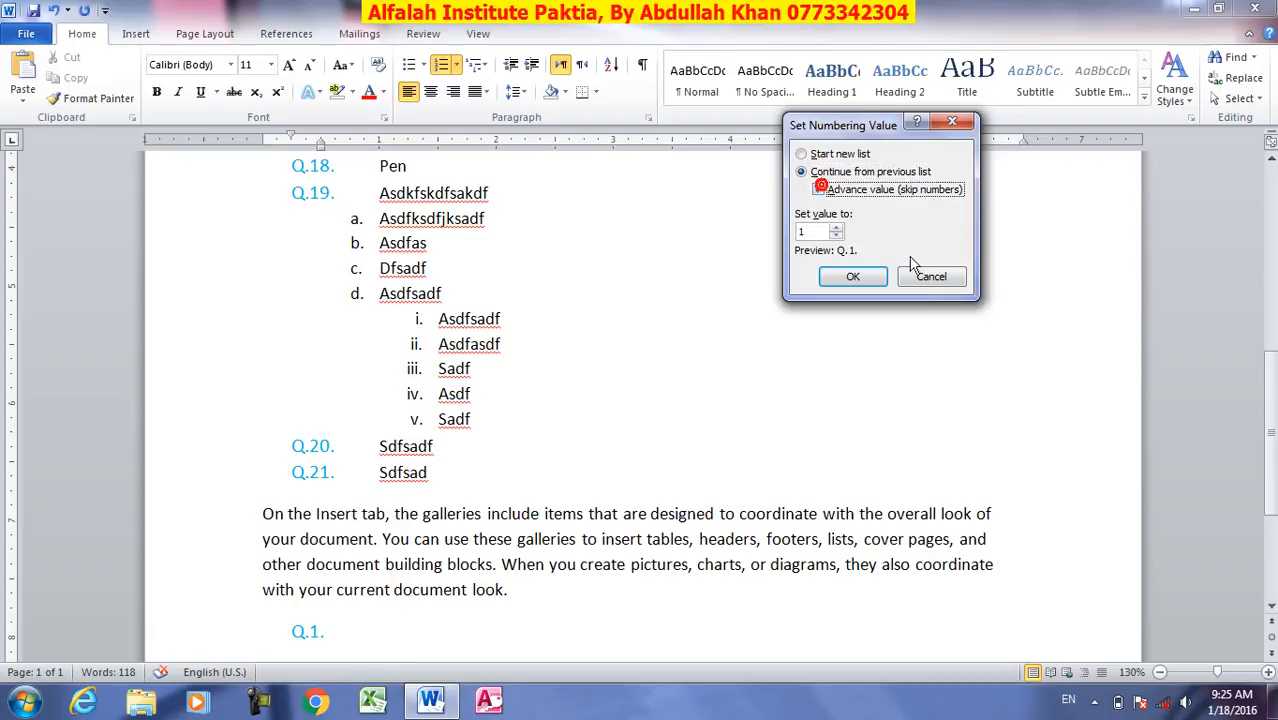
left_click(853, 277)
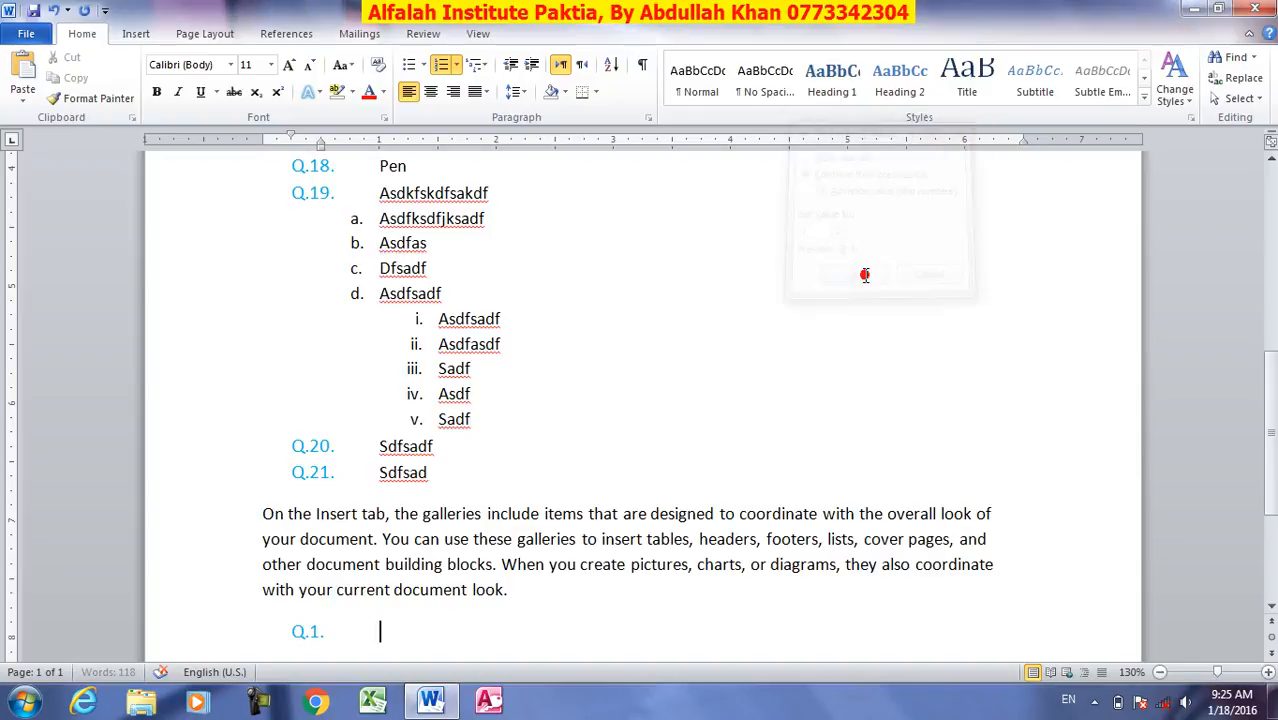
Set the numbering value of the list below the sample paragraph to start a new list at 22
left_click(456, 64)
left_click(527, 558)
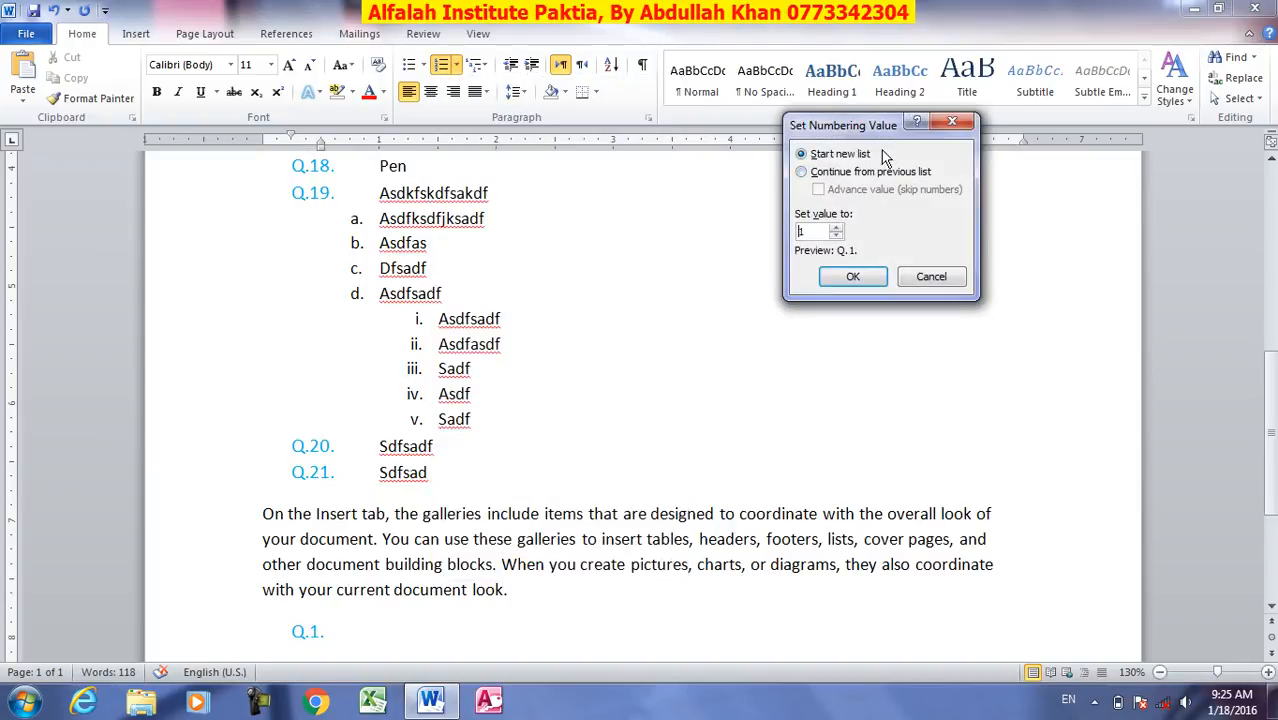
type("22")
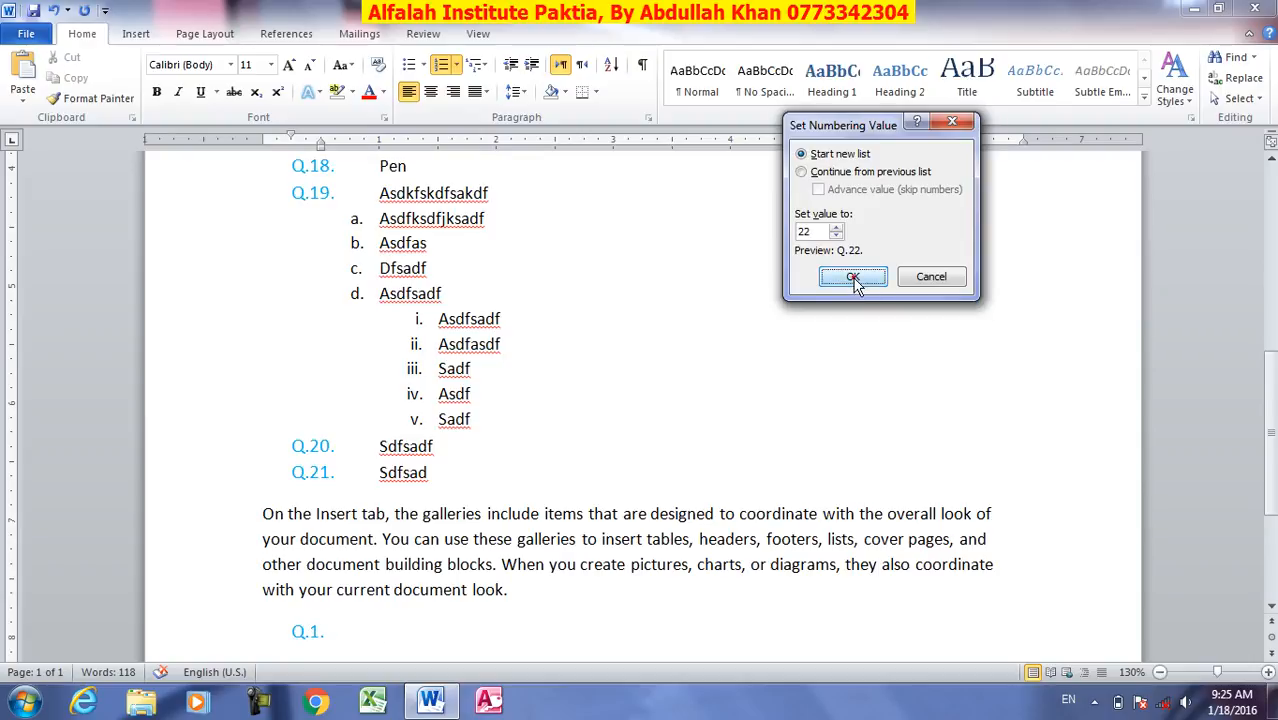
left_click(853, 279)
Enter four items in the list below the paragraph: "dfgsdgdsfg", "sdfg", "sdfg" and "sdfg"
type("dfgsdgdsf")
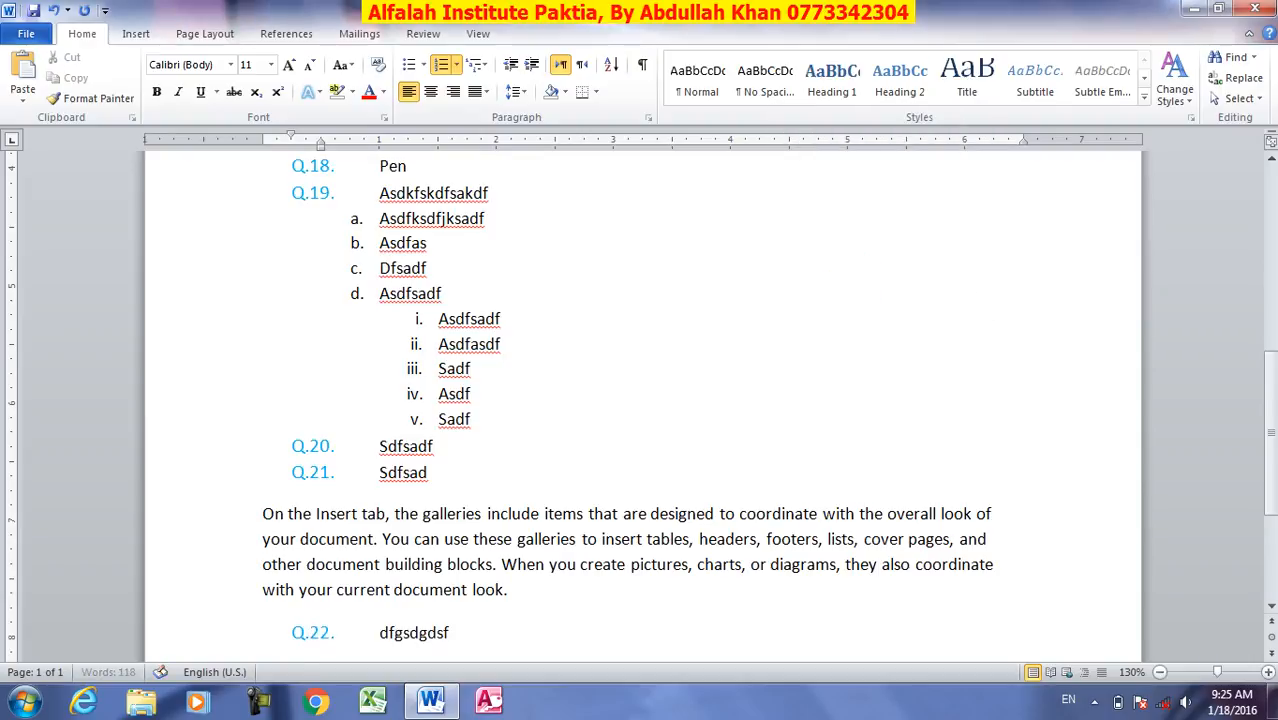
type("g")
key("Return")
type("sdfg")
key("Return")
type("sdfg")
key("Return")
type("sdfg")
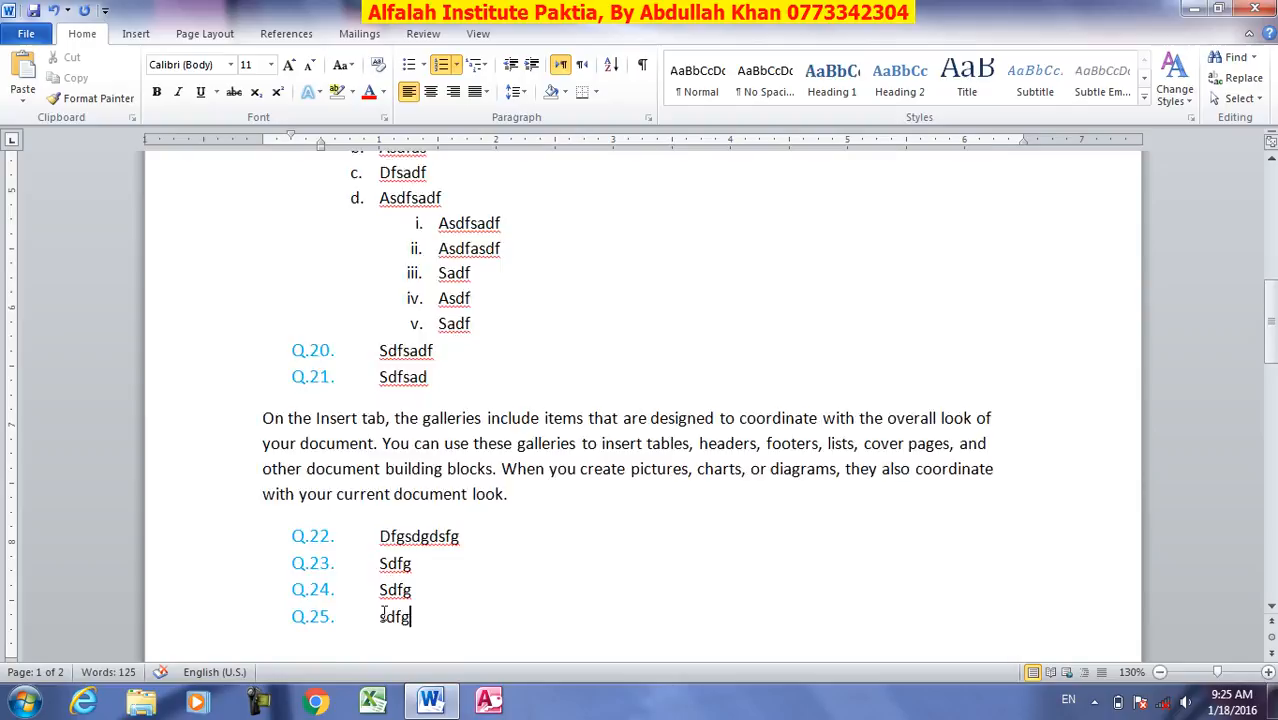
Apply the 1., 1.1., 1.1.1. multilevel list format to the whole list above the sample paragraph
scroll(390, 511, "up", 2)
left_click_drag(451, 498, 348, 191)
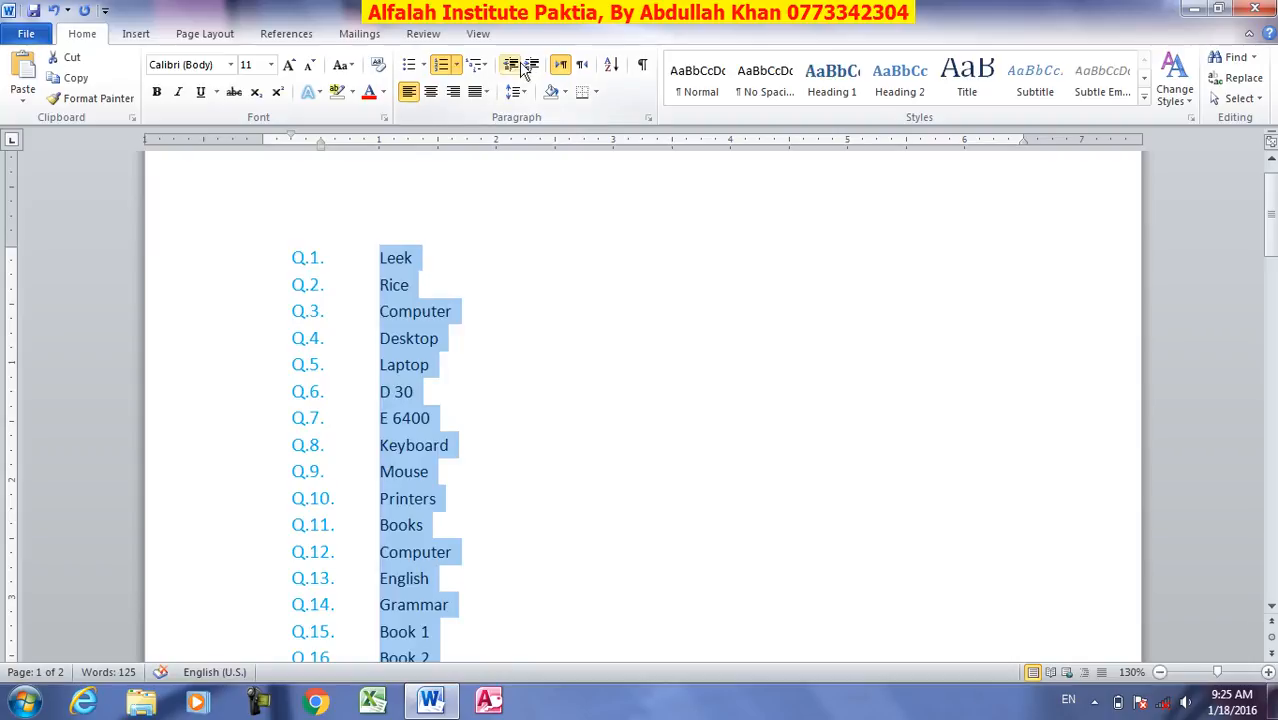
left_click(484, 66)
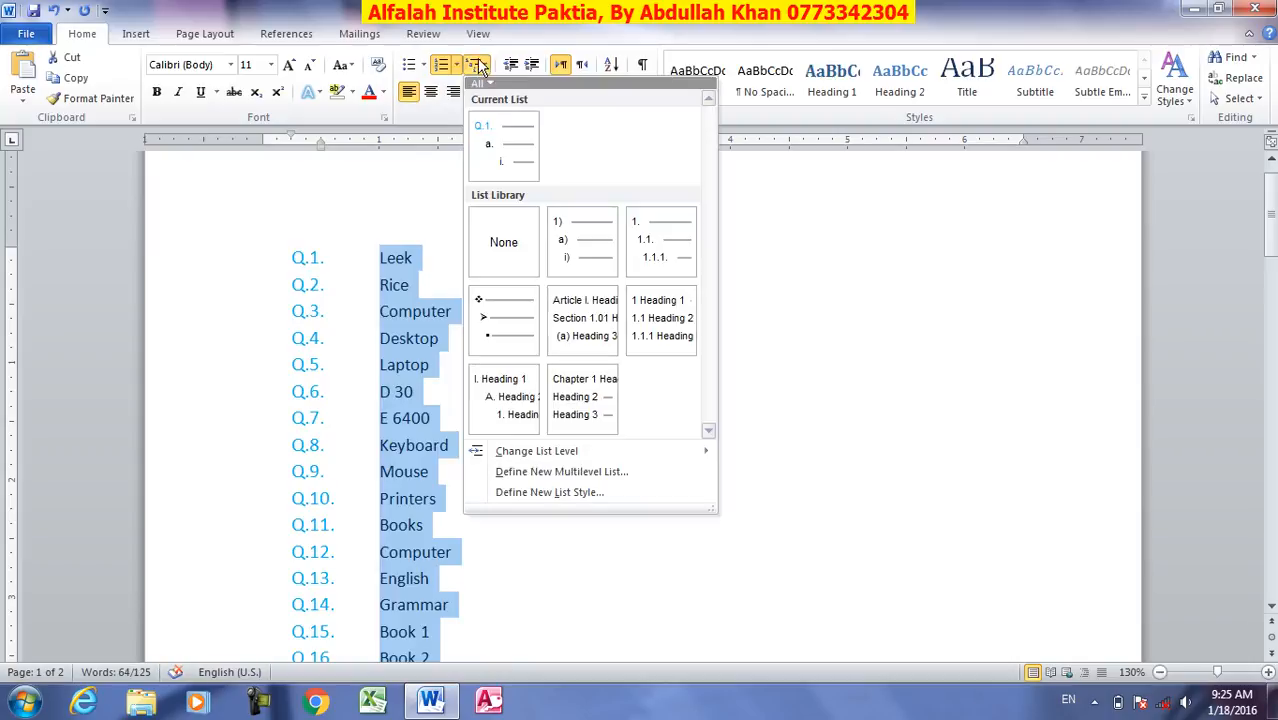
mouse_move(590, 255)
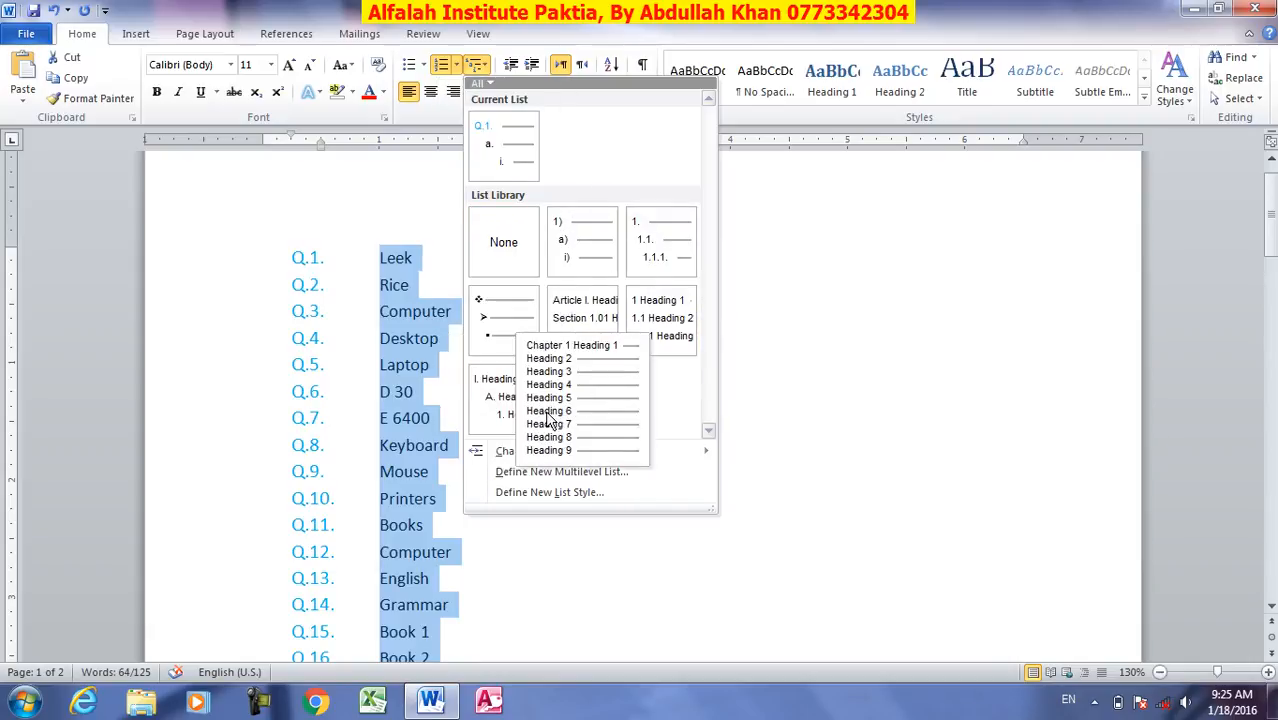
mouse_move(590, 458)
left_click(664, 240)
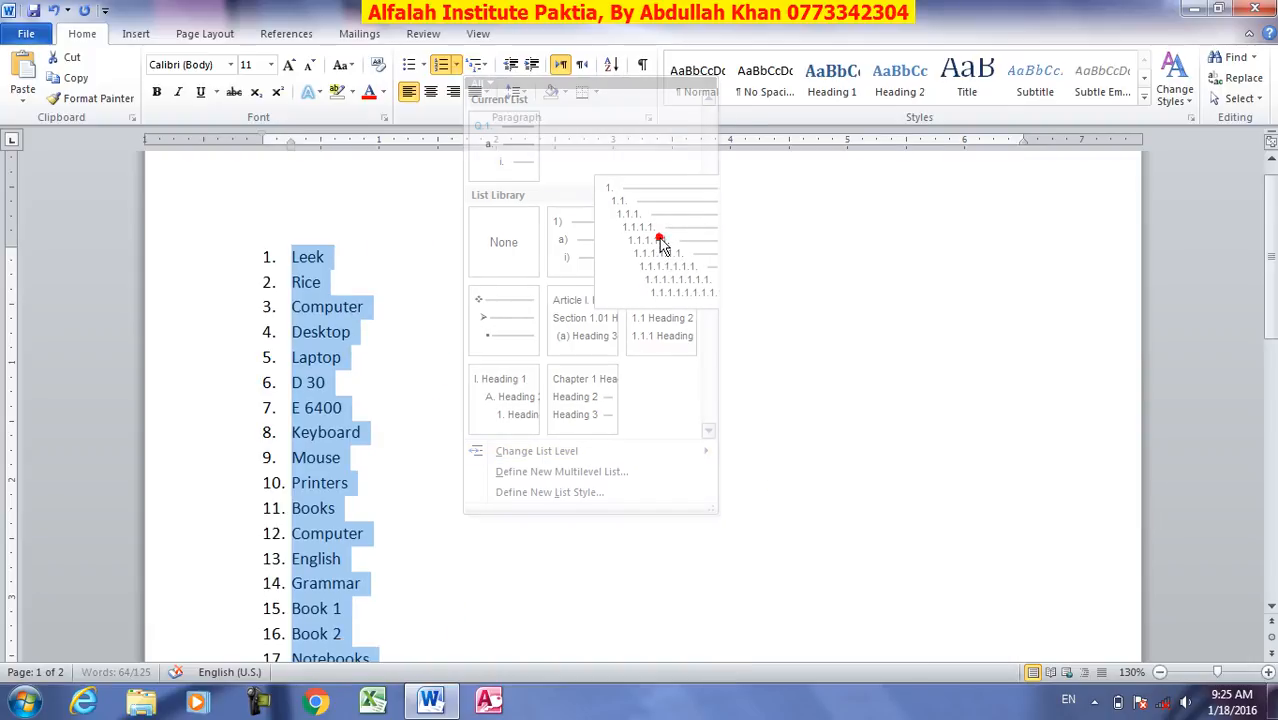
scroll(408, 459, "down", 6)
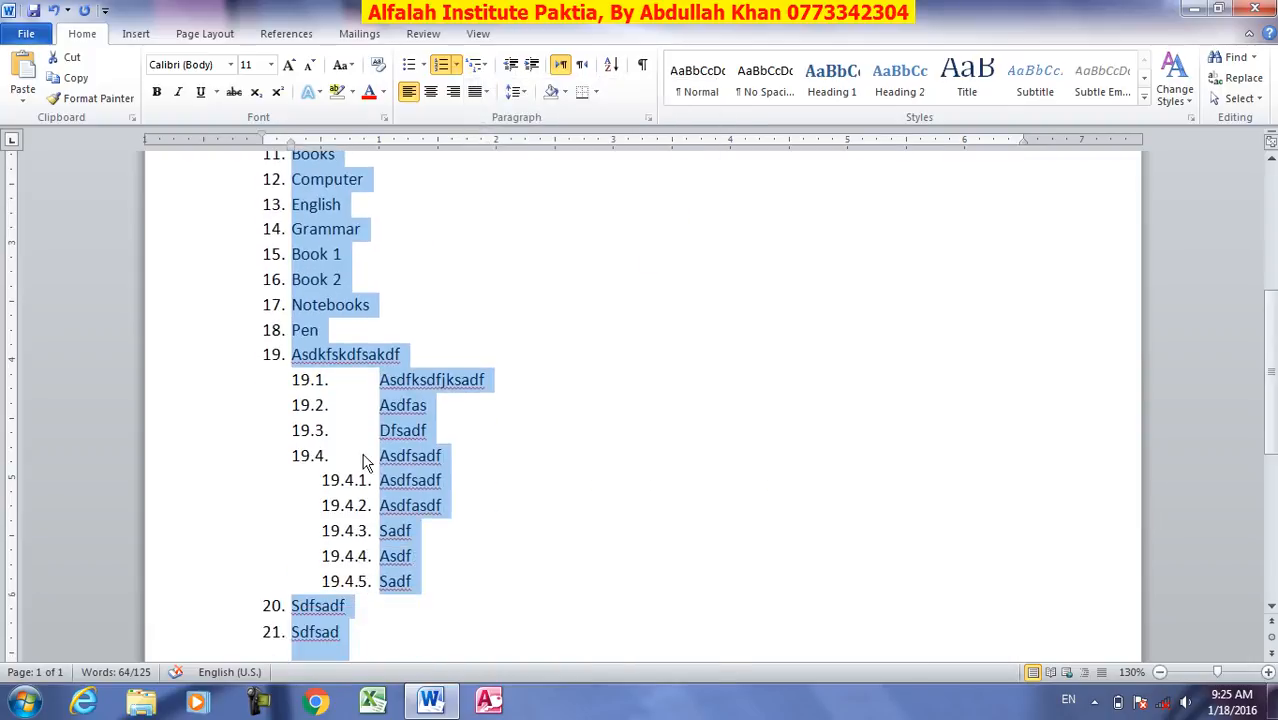
scroll(662, 374, "down", 1)
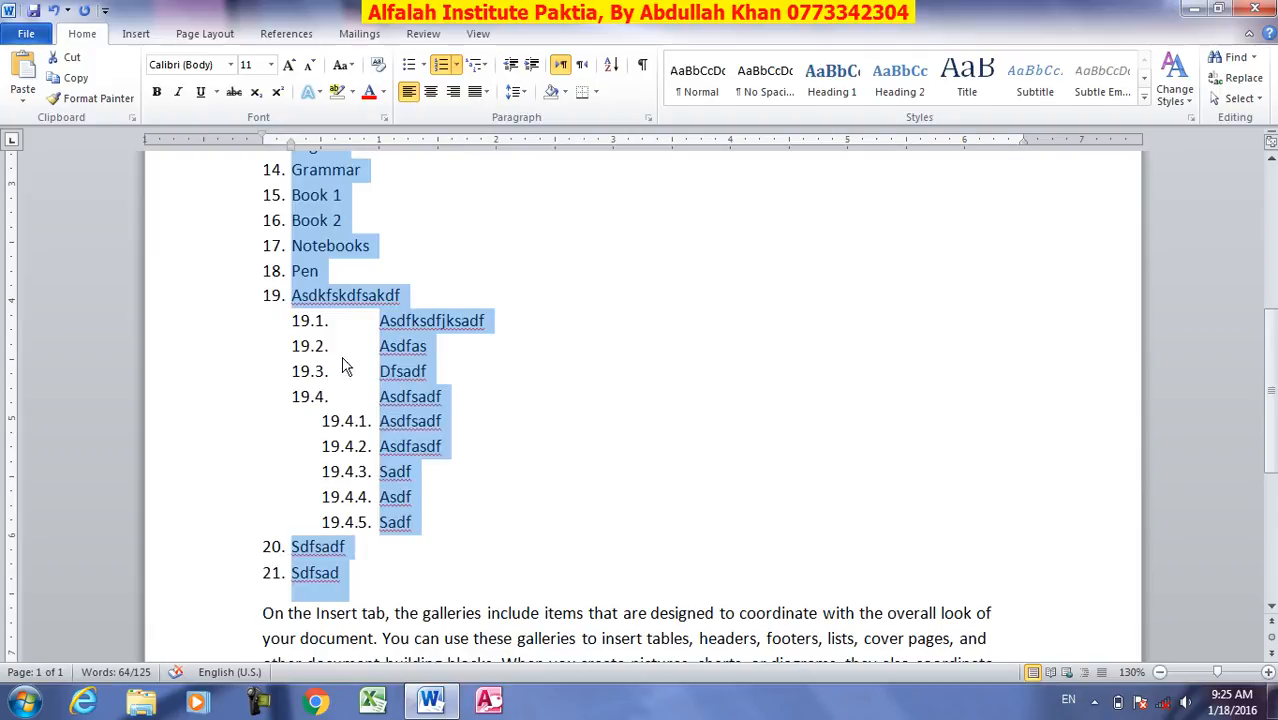
left_click(272, 296)
left_click(334, 300)
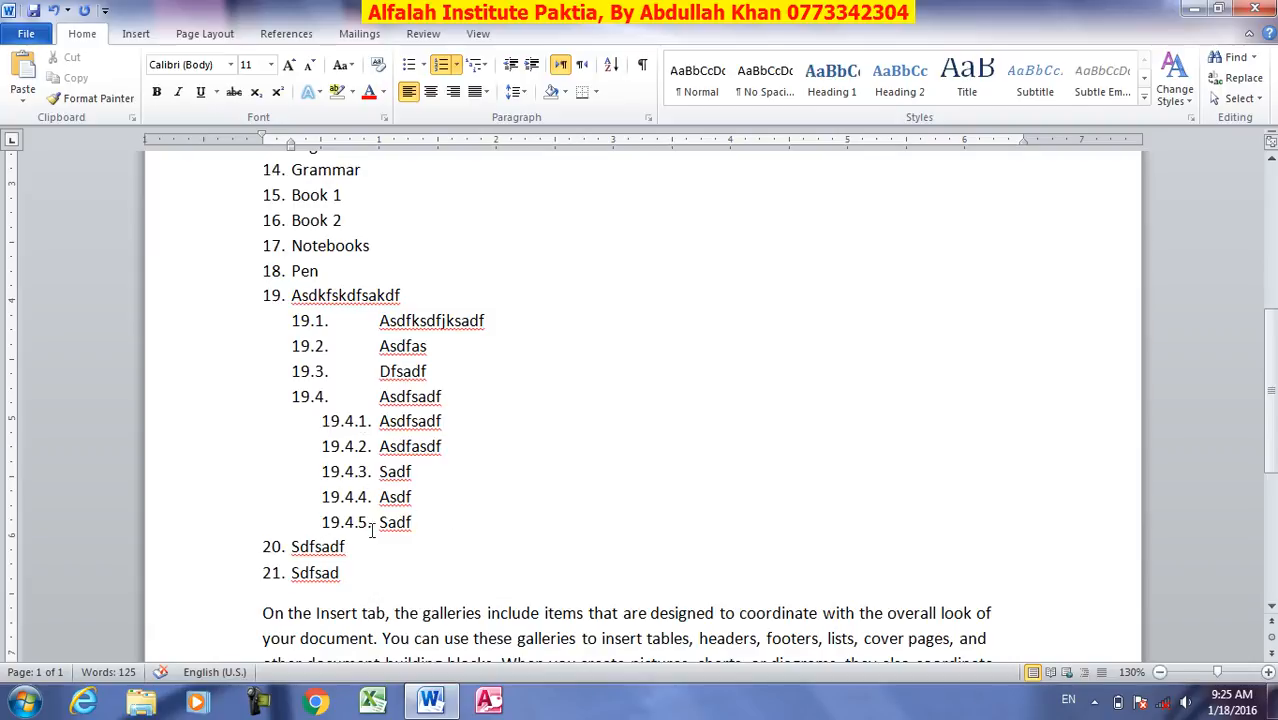
Add fourth-level items "sdfsdf", "sdf", "sdf" and "sdf" beneath the last third-level item, 19.4.5
left_click(415, 522)
key("Return")
key("Tab")
type("sdfsdf")
key("Return")
type("sdf")
key("Return")
type("sdf")
key("Return")
type("sdf")
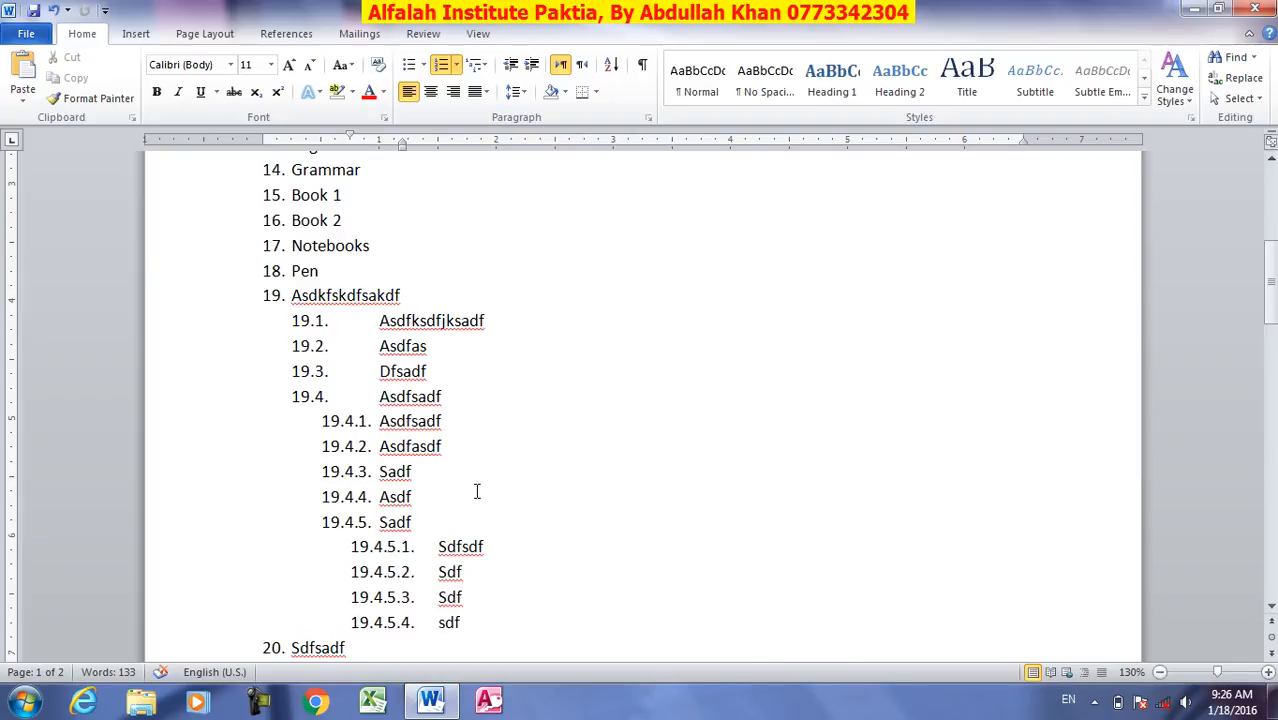
Review the number font, number style and alignment options for levels 1 to 3 in a new multilevel list definition and discard it
scroll(392, 447, "up", 7)
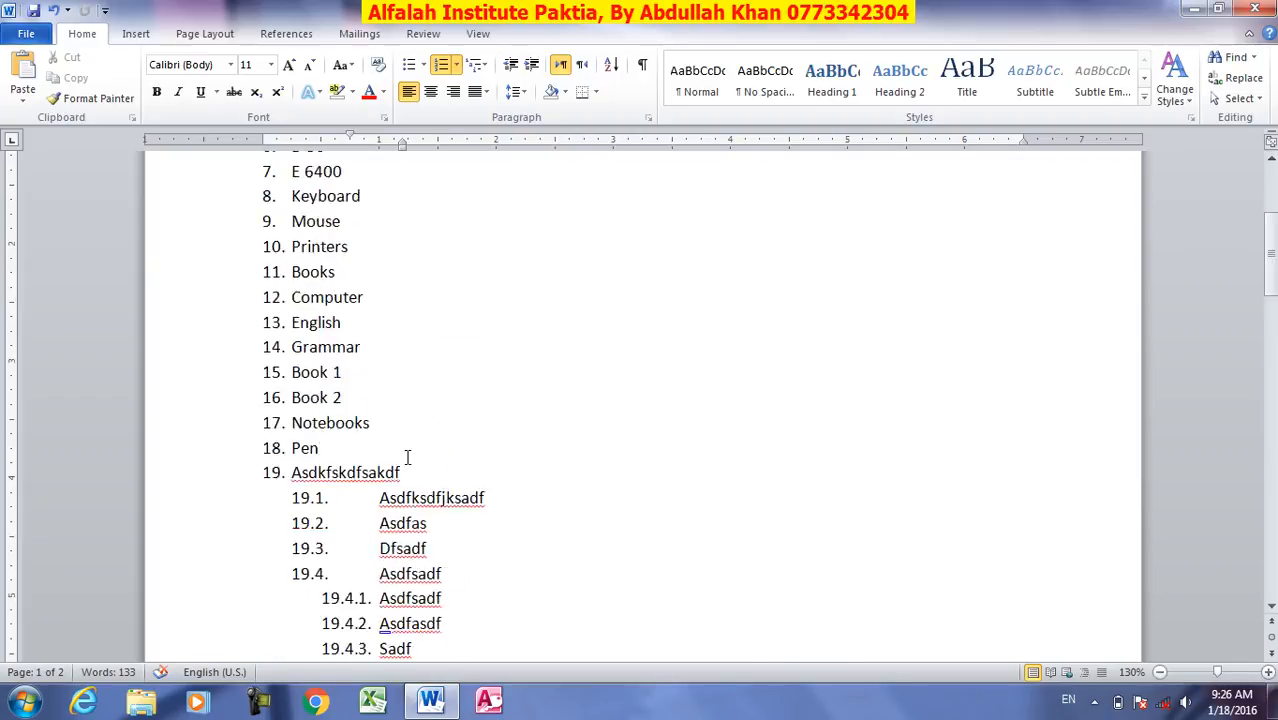
left_click(516, 92)
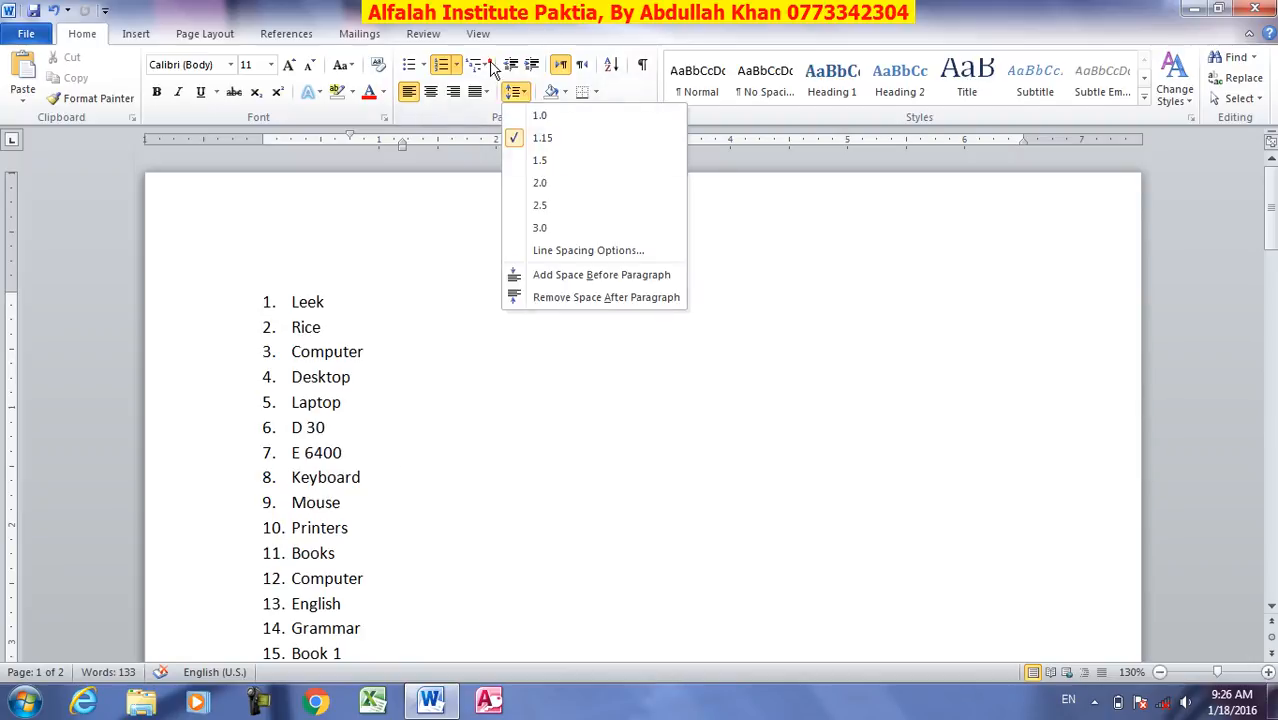
left_click(486, 64)
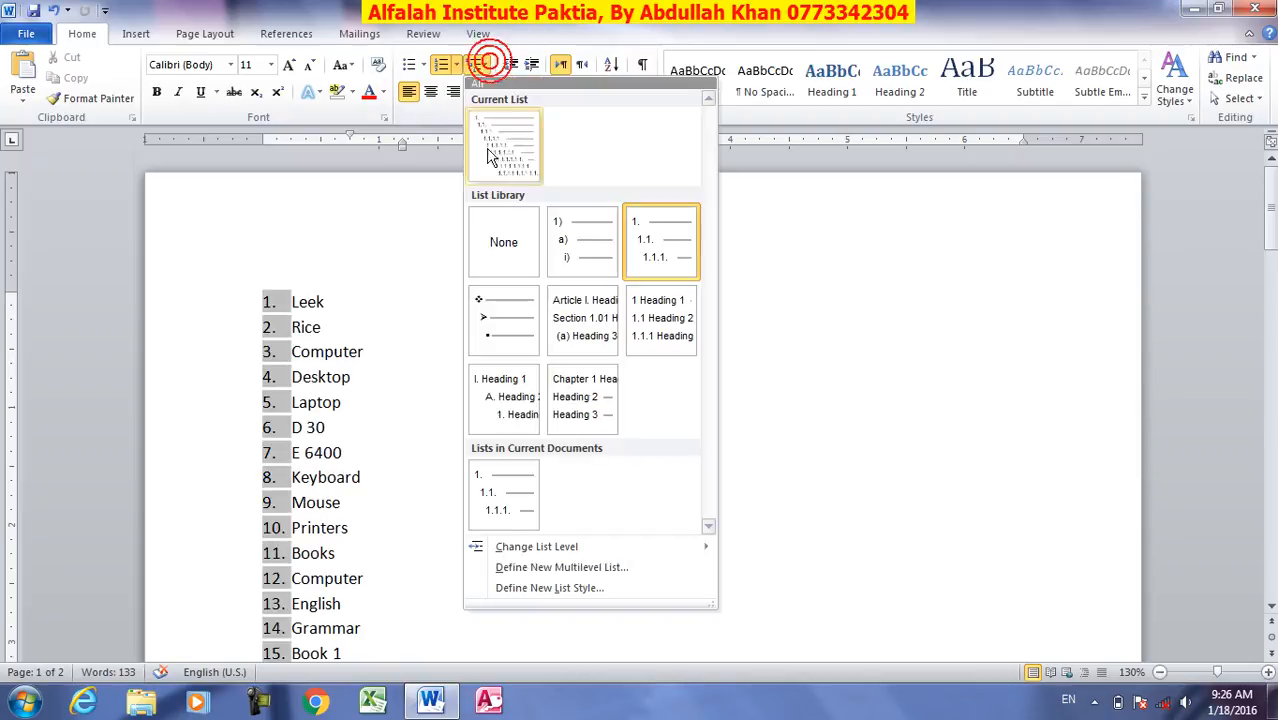
left_click(563, 575)
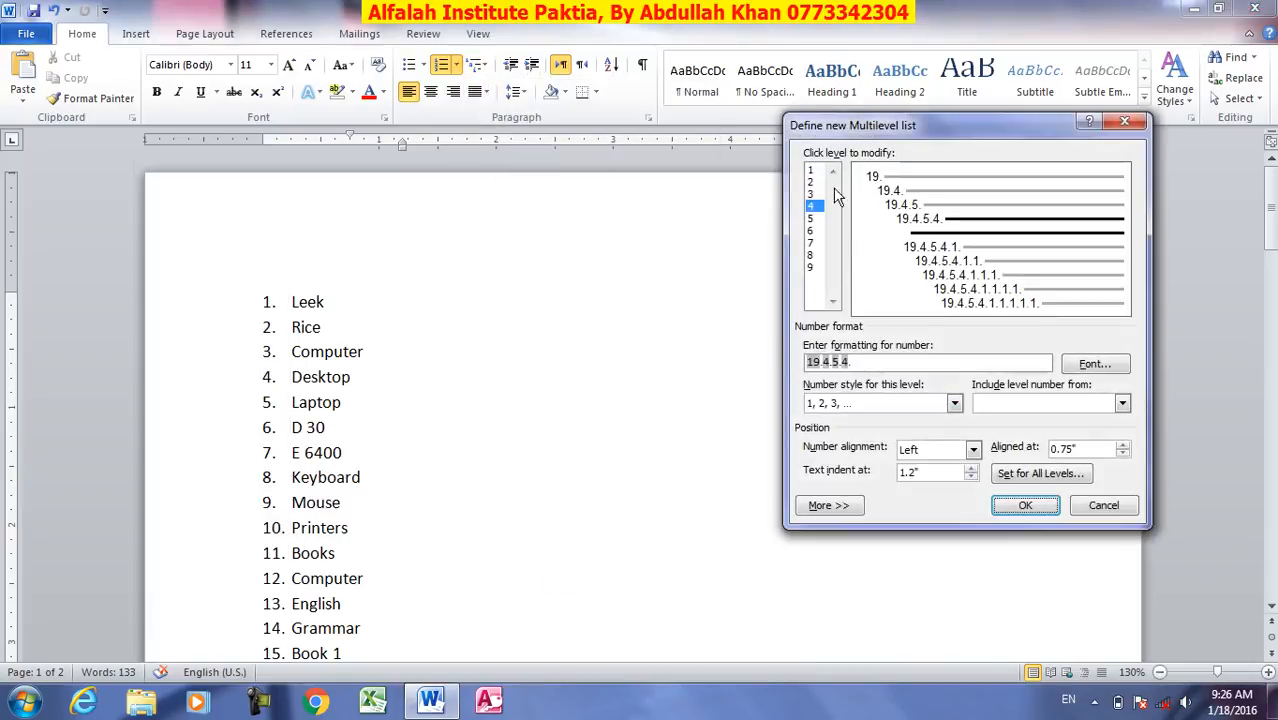
left_click(812, 170)
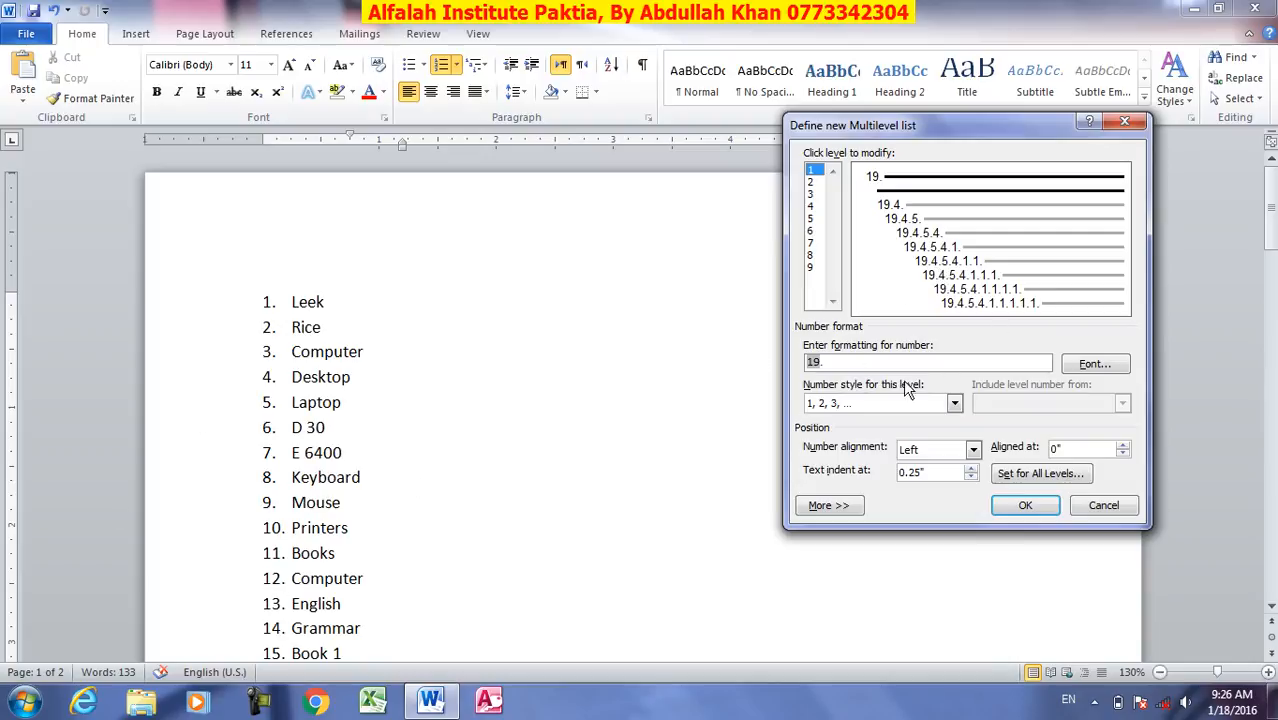
left_click(1075, 367)
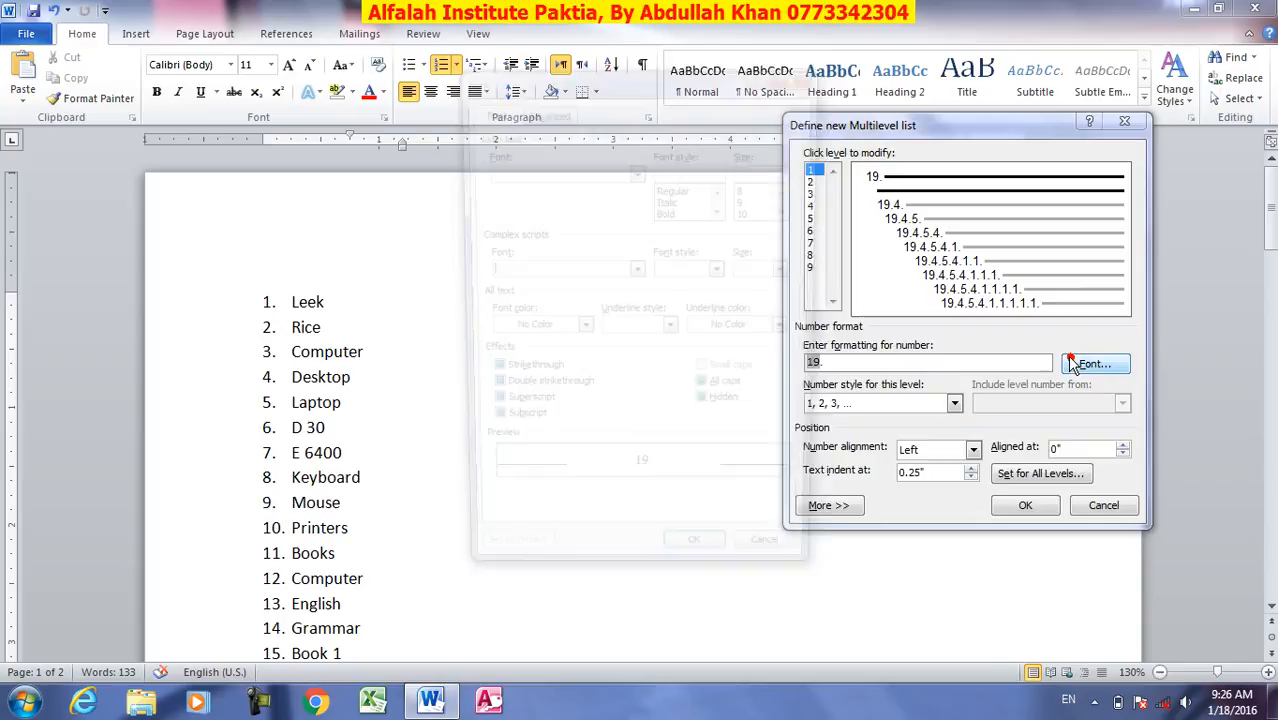
left_click(755, 574)
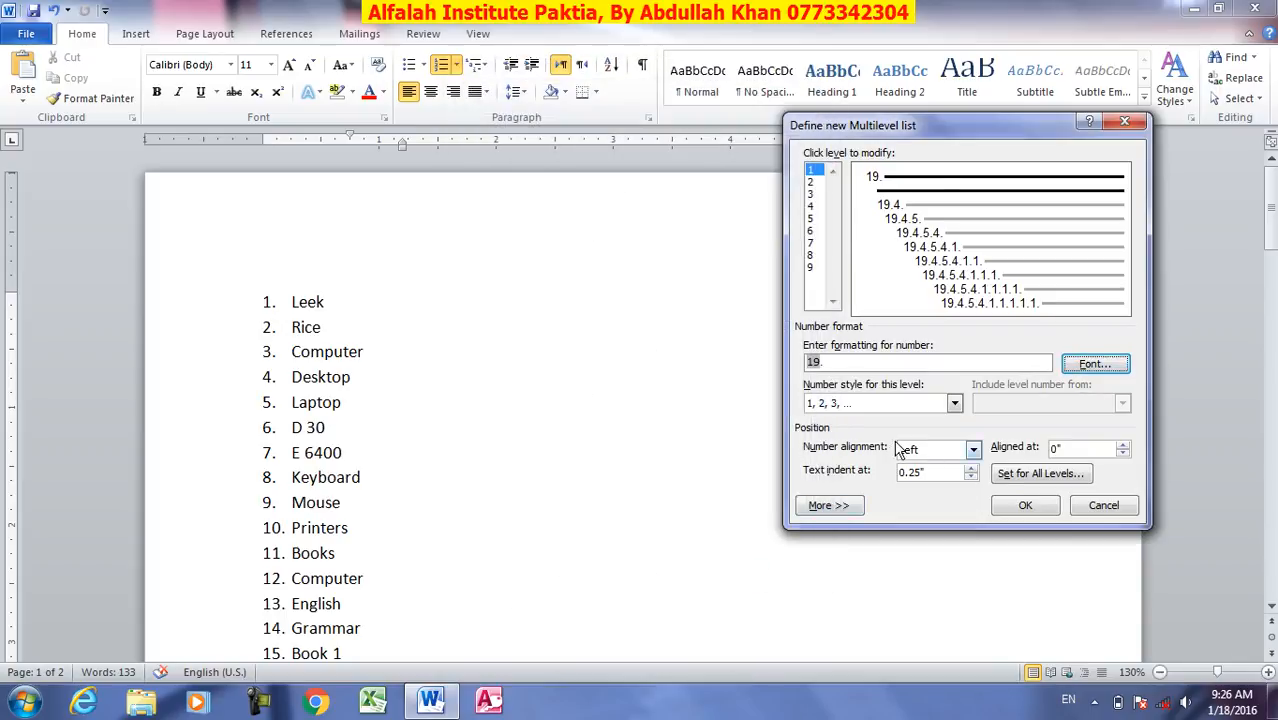
left_click(955, 403)
left_click(955, 404)
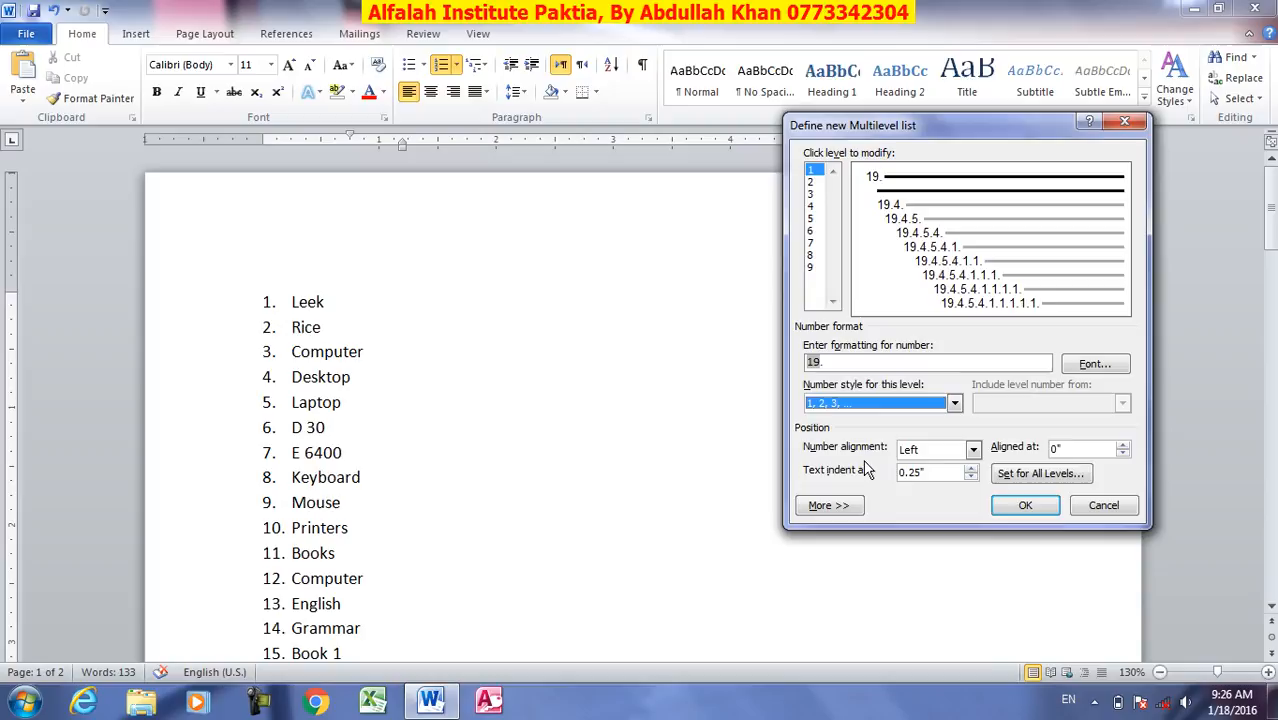
left_click(973, 450)
left_click(975, 452)
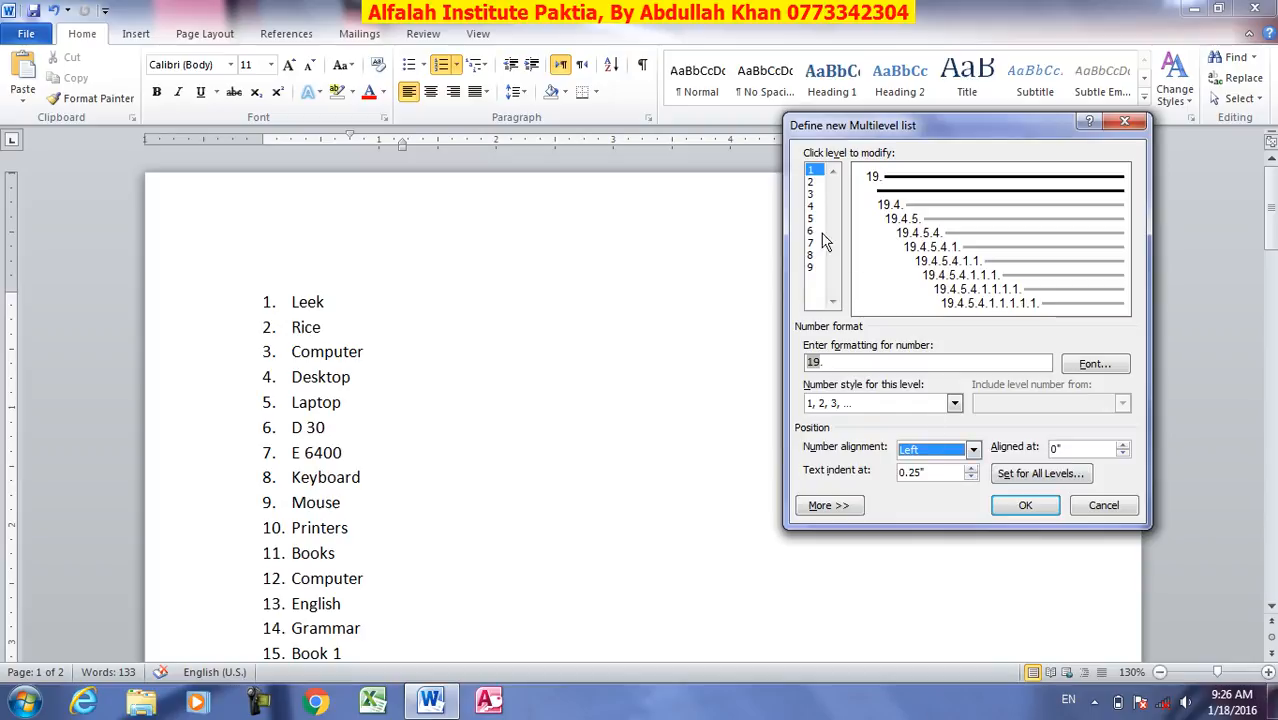
left_click(811, 182)
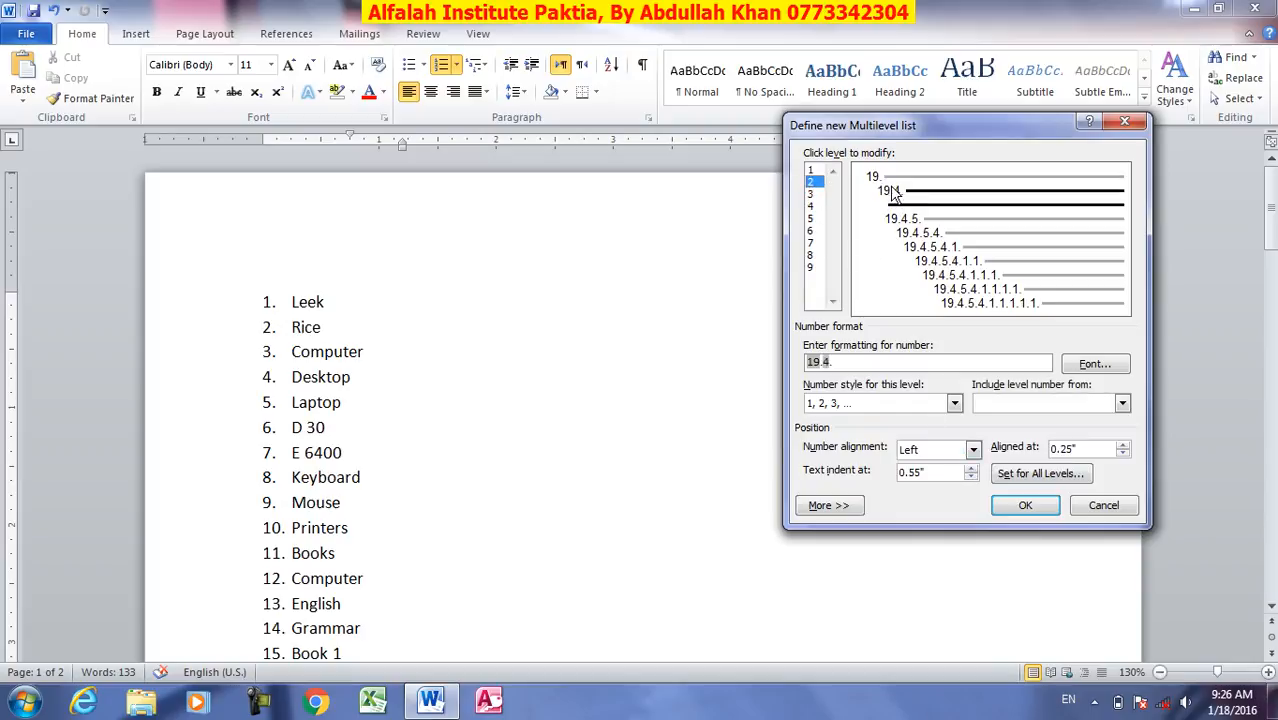
left_click(810, 194)
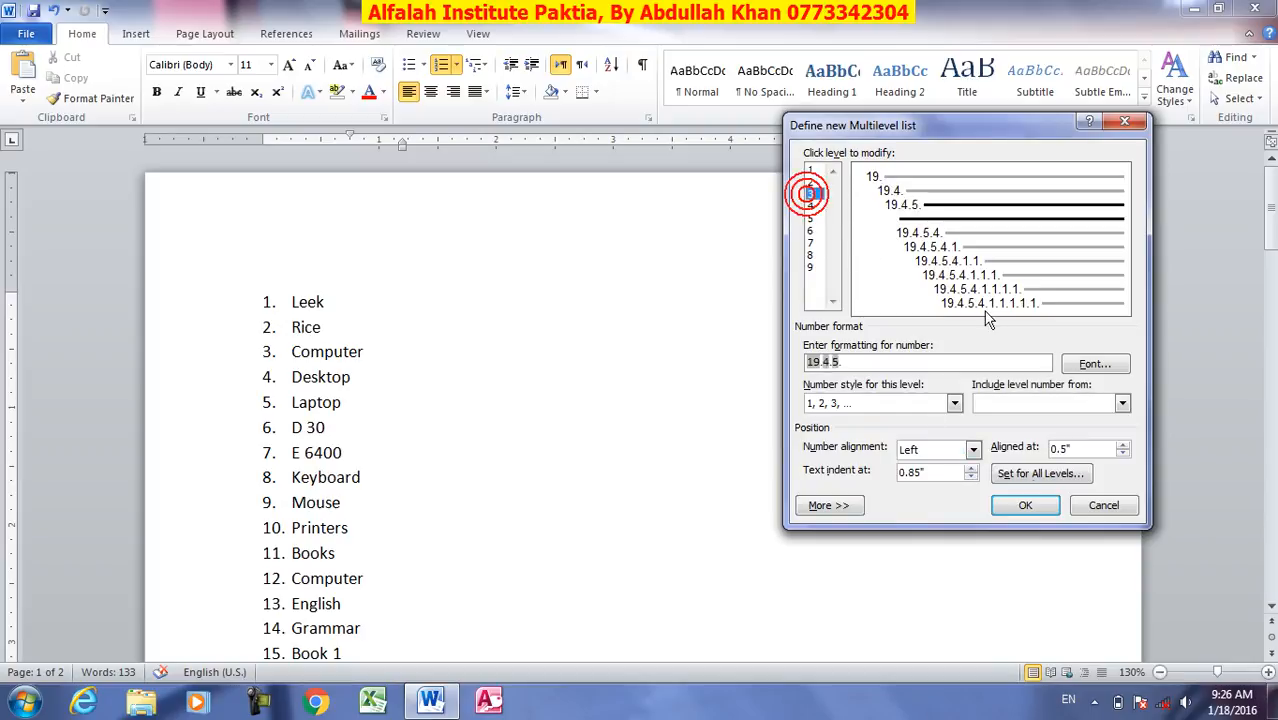
left_click(1104, 504)
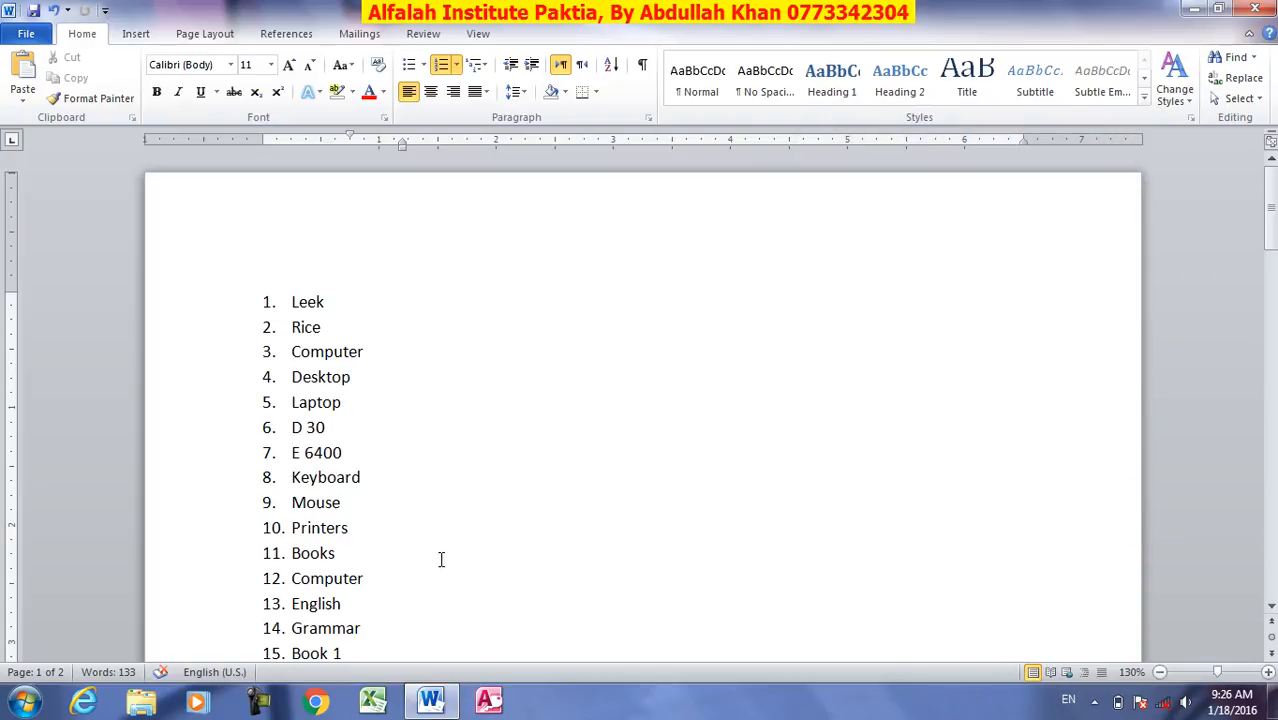
Begin defining a new list style named "jan"
left_click(477, 65)
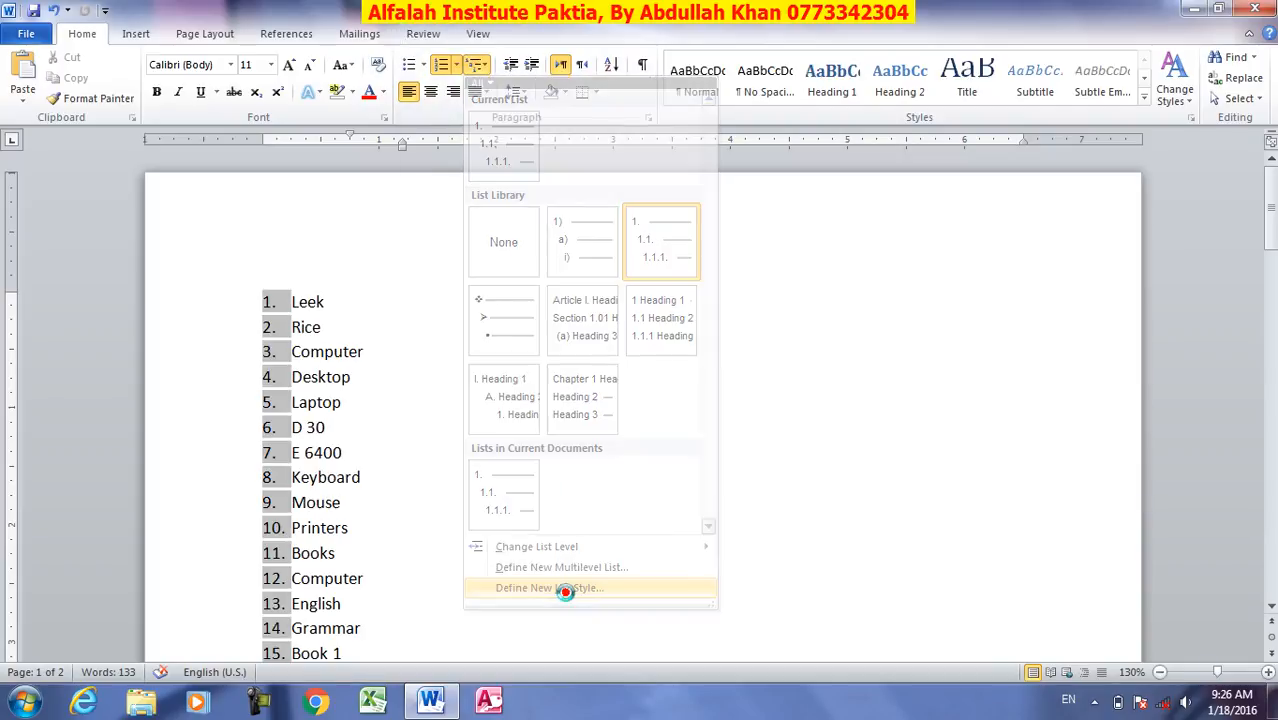
left_click(566, 590)
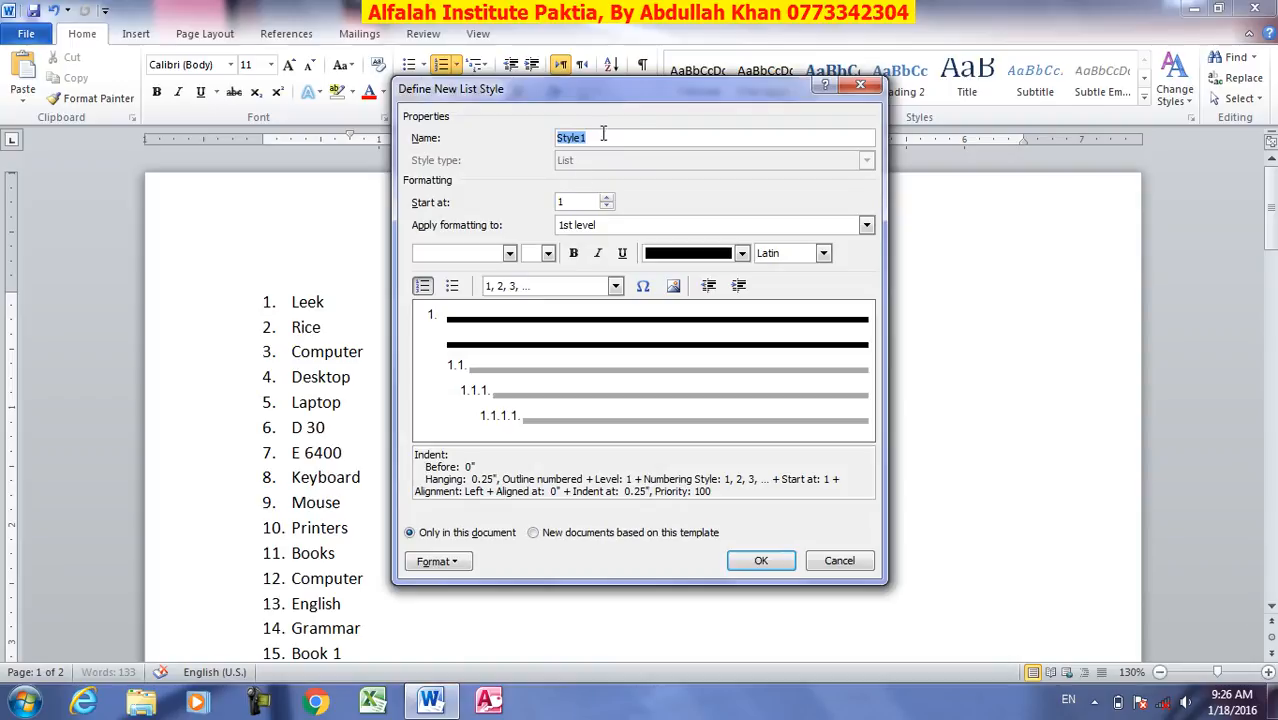
type("jan")
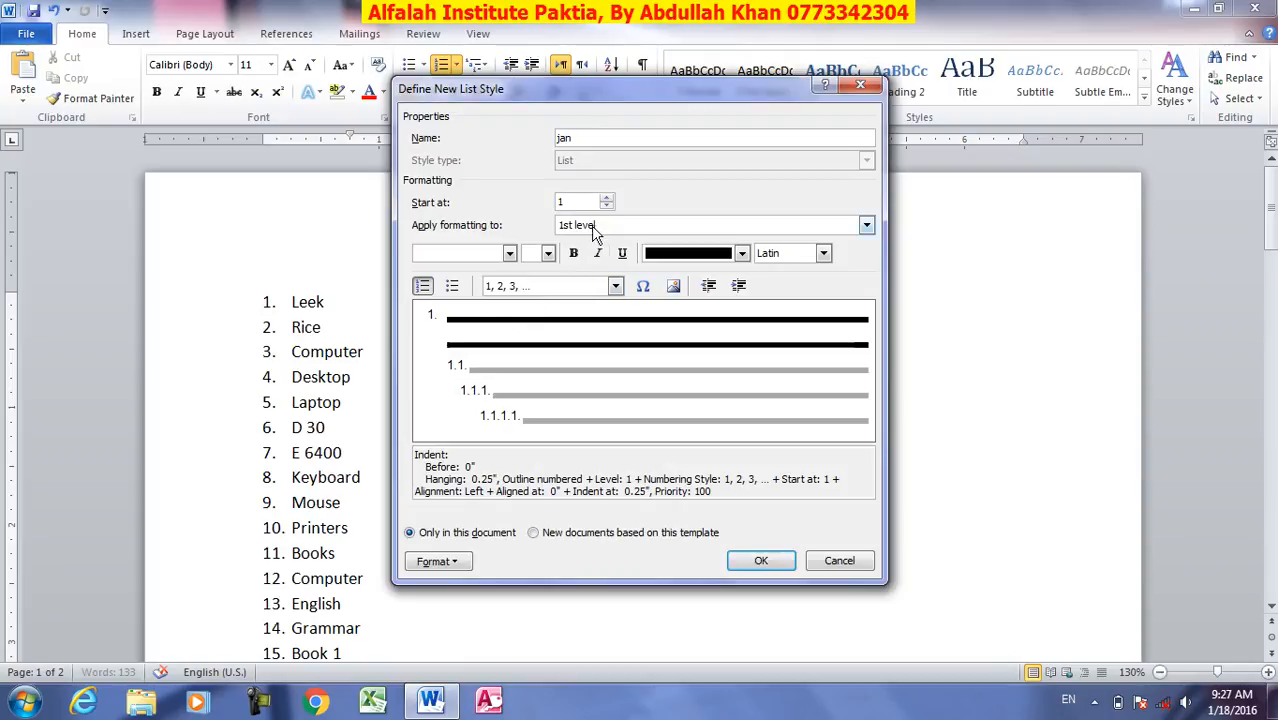
Format the 1st level numbers of the new list style as bold, italic and red, without underline
left_click(573, 253)
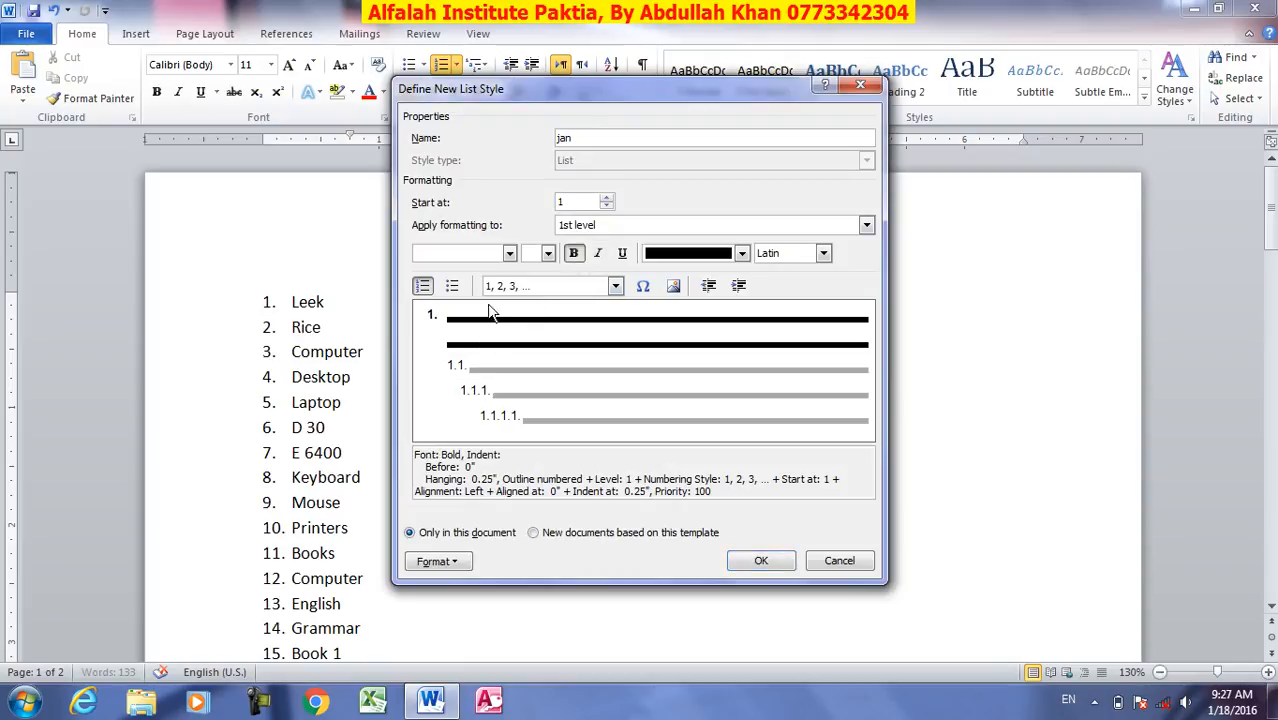
left_click(581, 254)
left_click(581, 254)
left_click(596, 254)
left_click(622, 254)
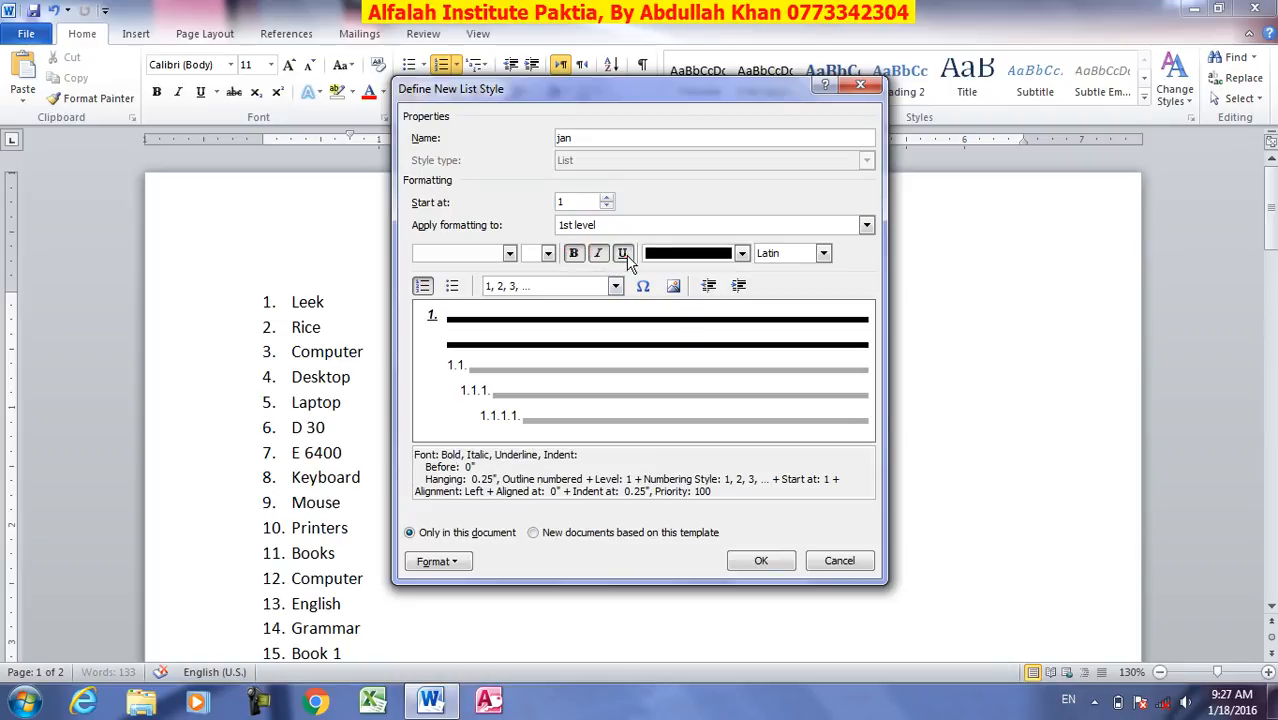
left_click(624, 254)
left_click(742, 253)
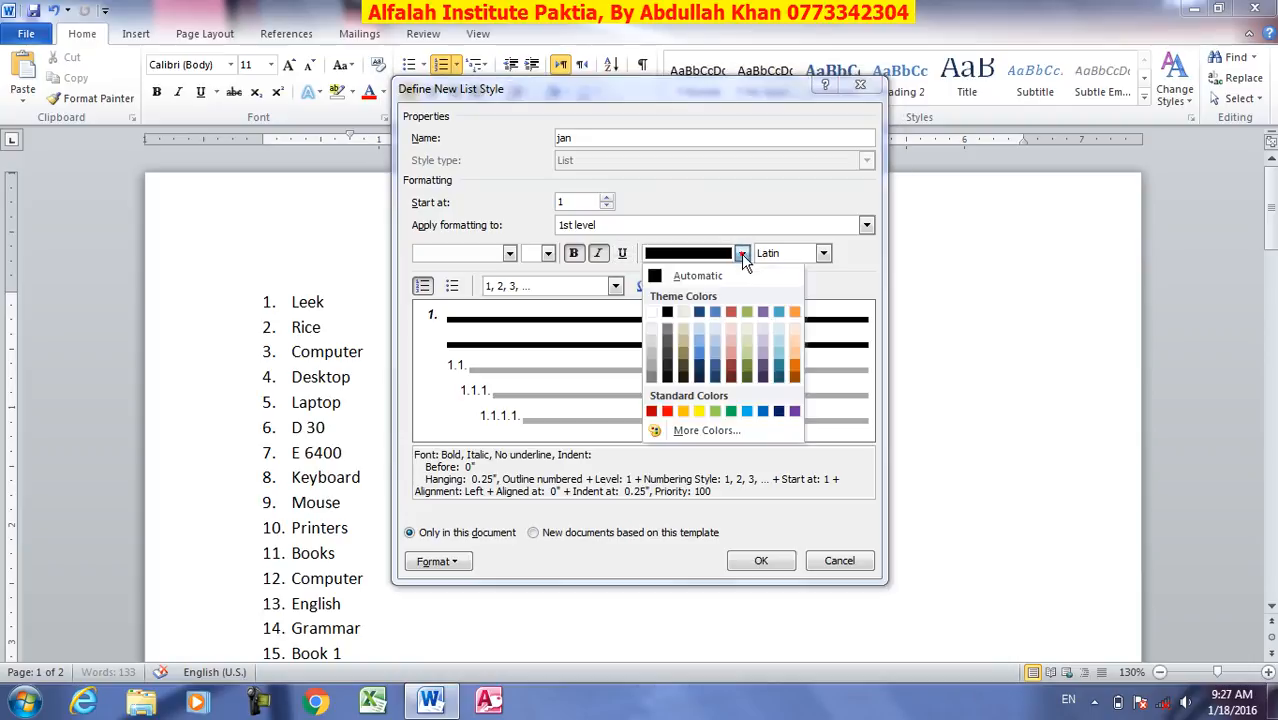
left_click(667, 411)
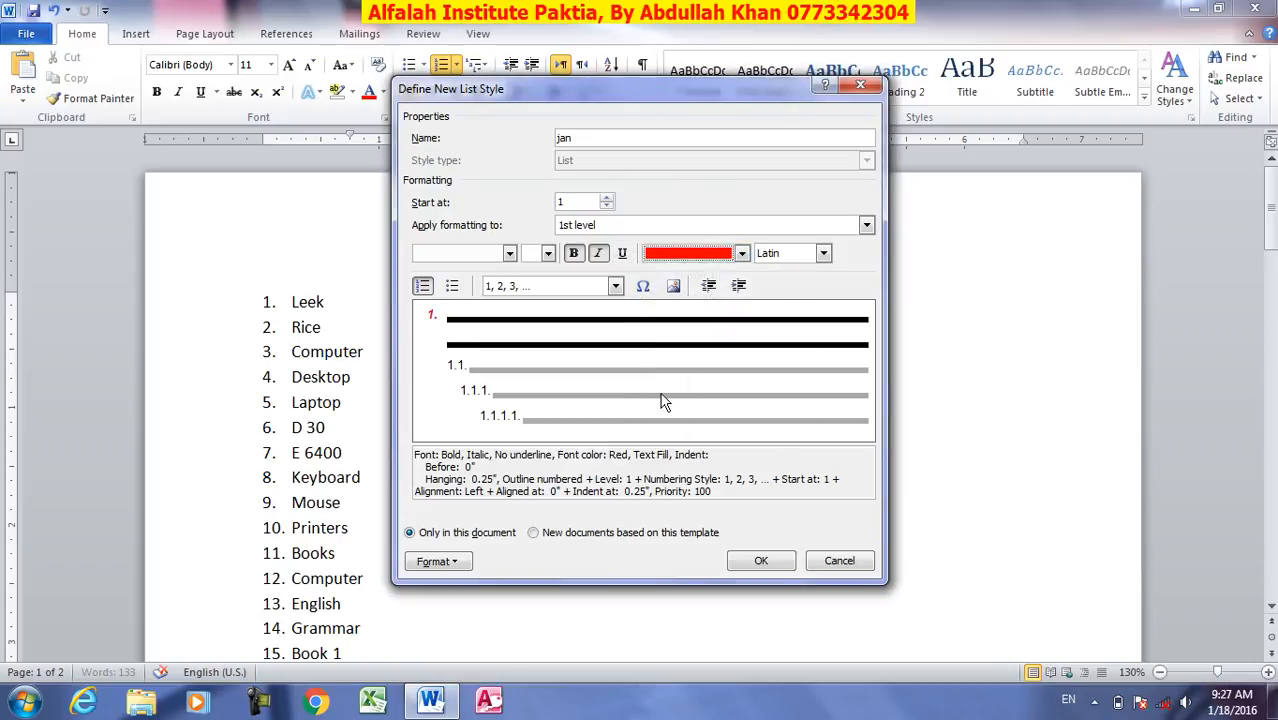
Give the 2nd level of the list style bold numbers in the A, B, C, ... format, and cancel the style definition
left_click(776, 224)
left_click(650, 259)
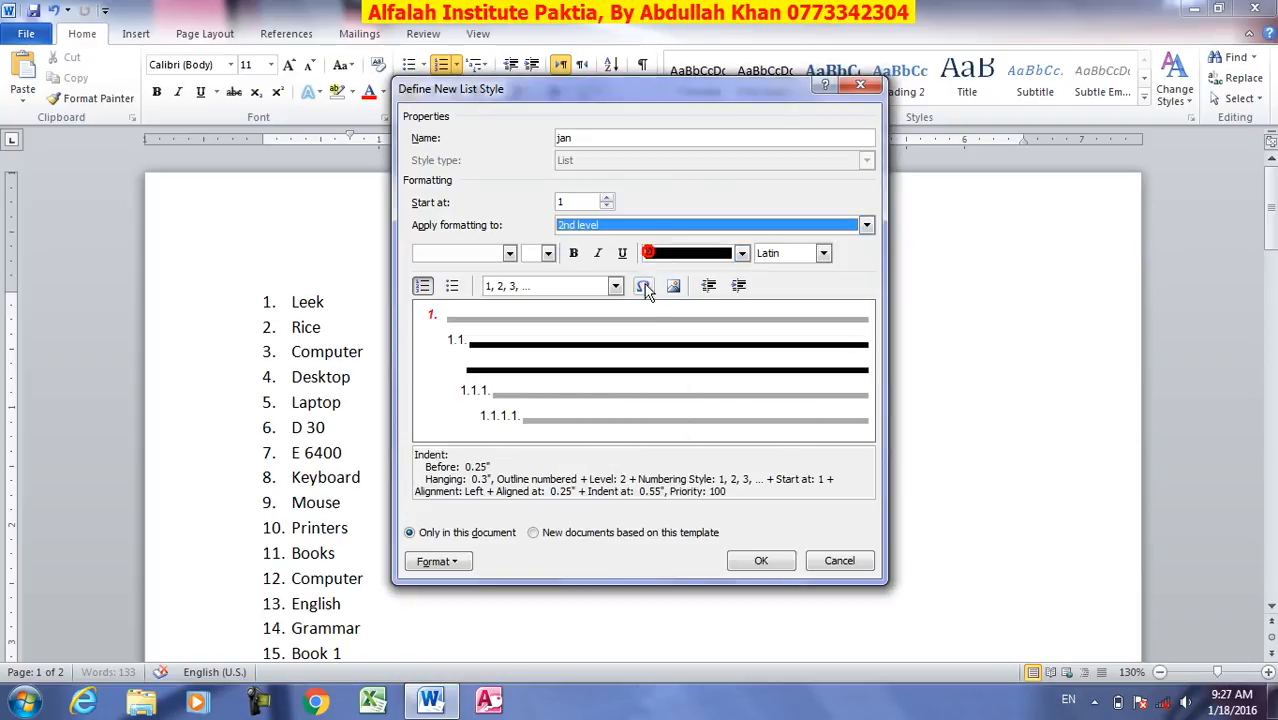
left_click(573, 253)
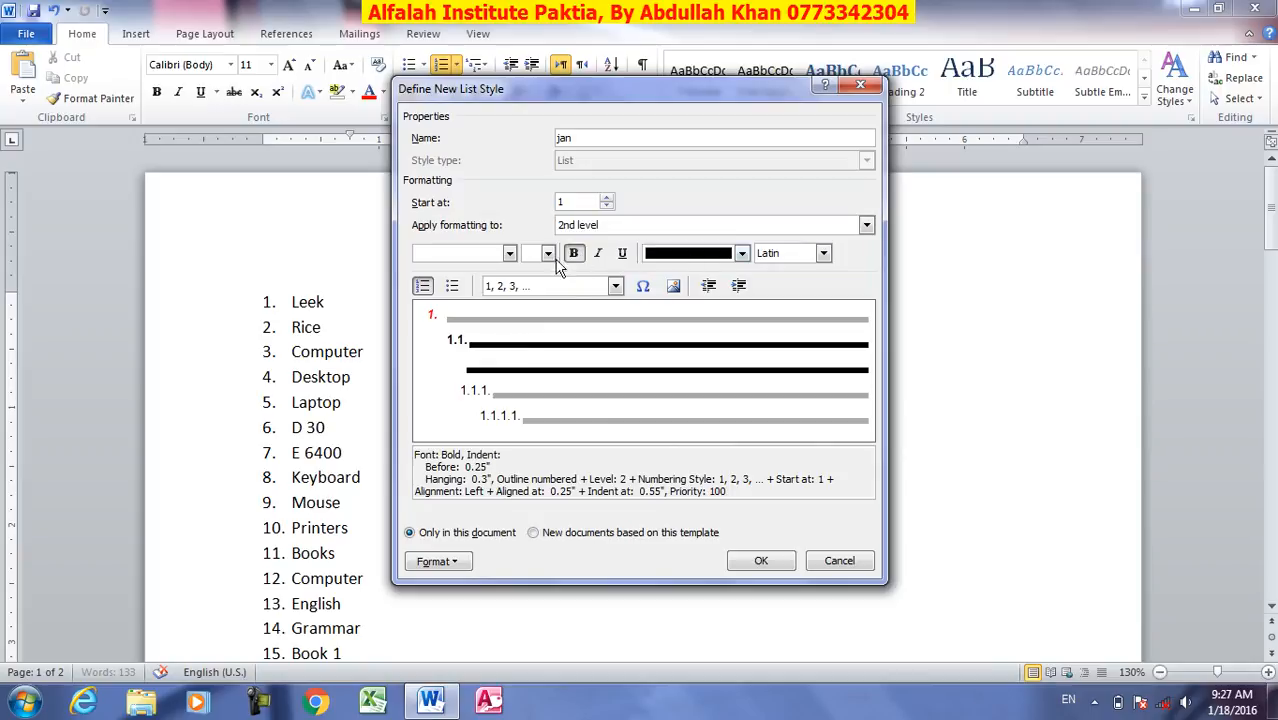
left_click(615, 286)
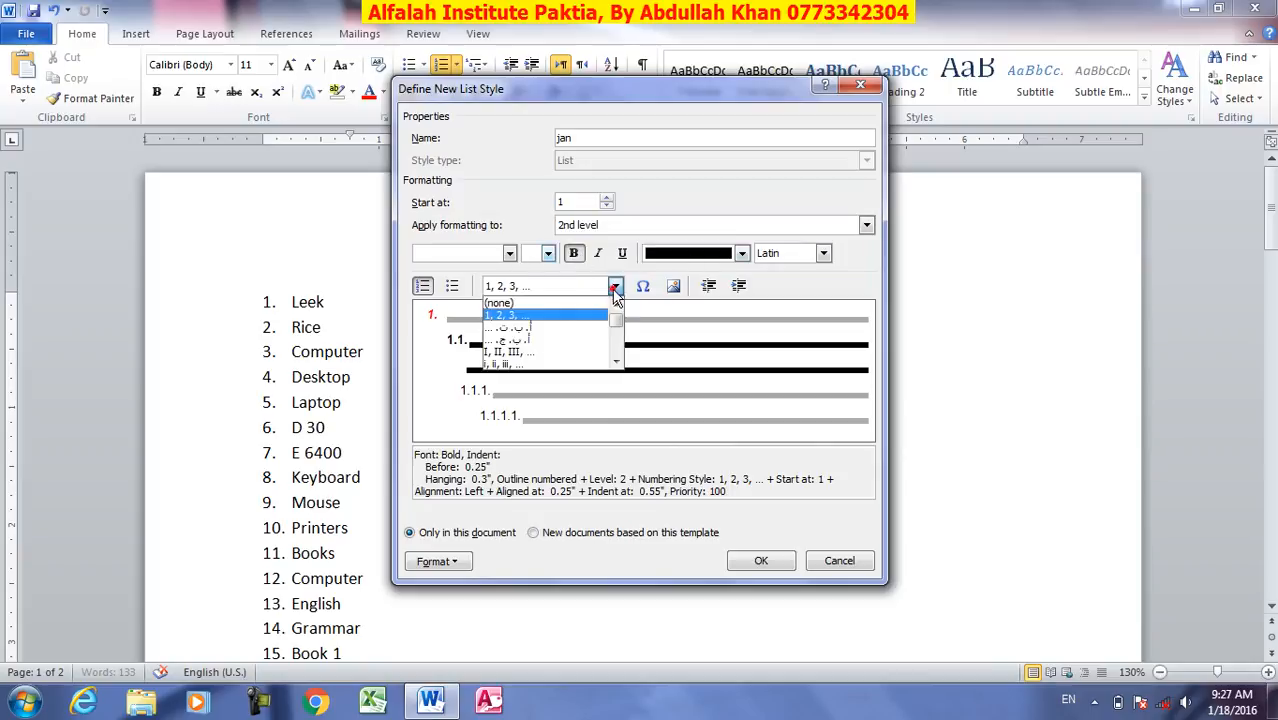
scroll(529, 365, "down", 1)
left_click(524, 354)
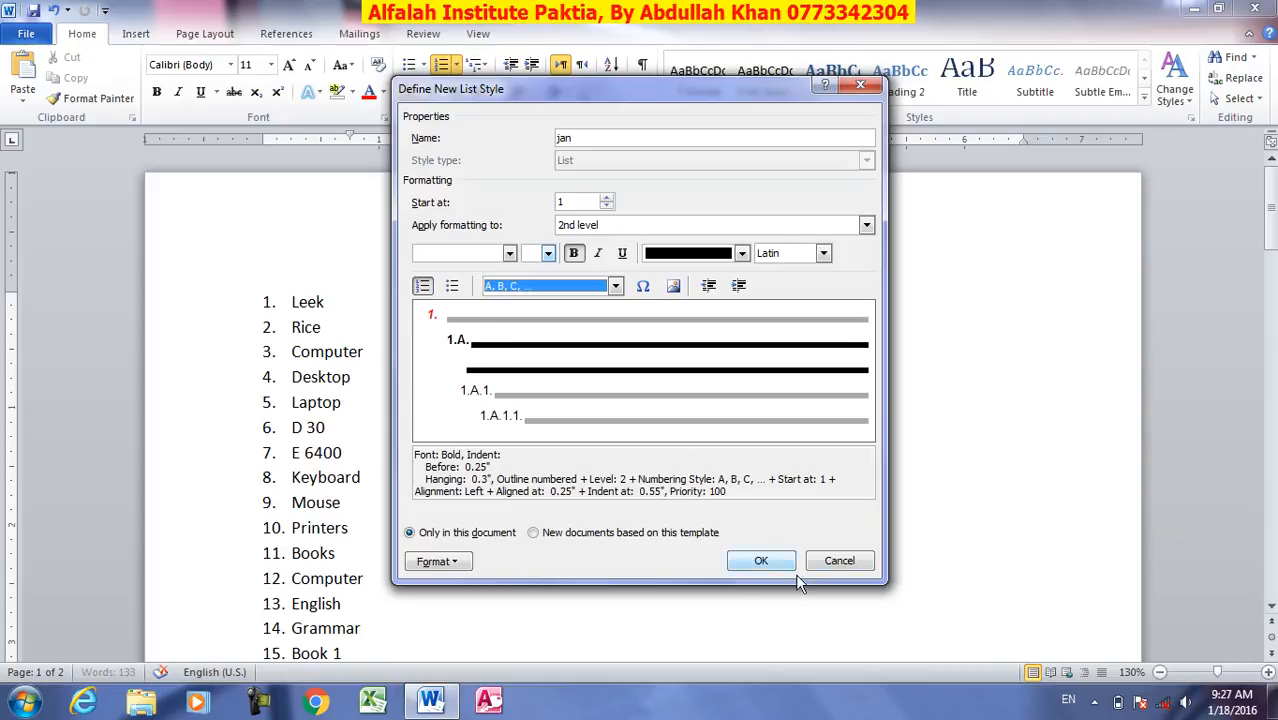
left_click(862, 562)
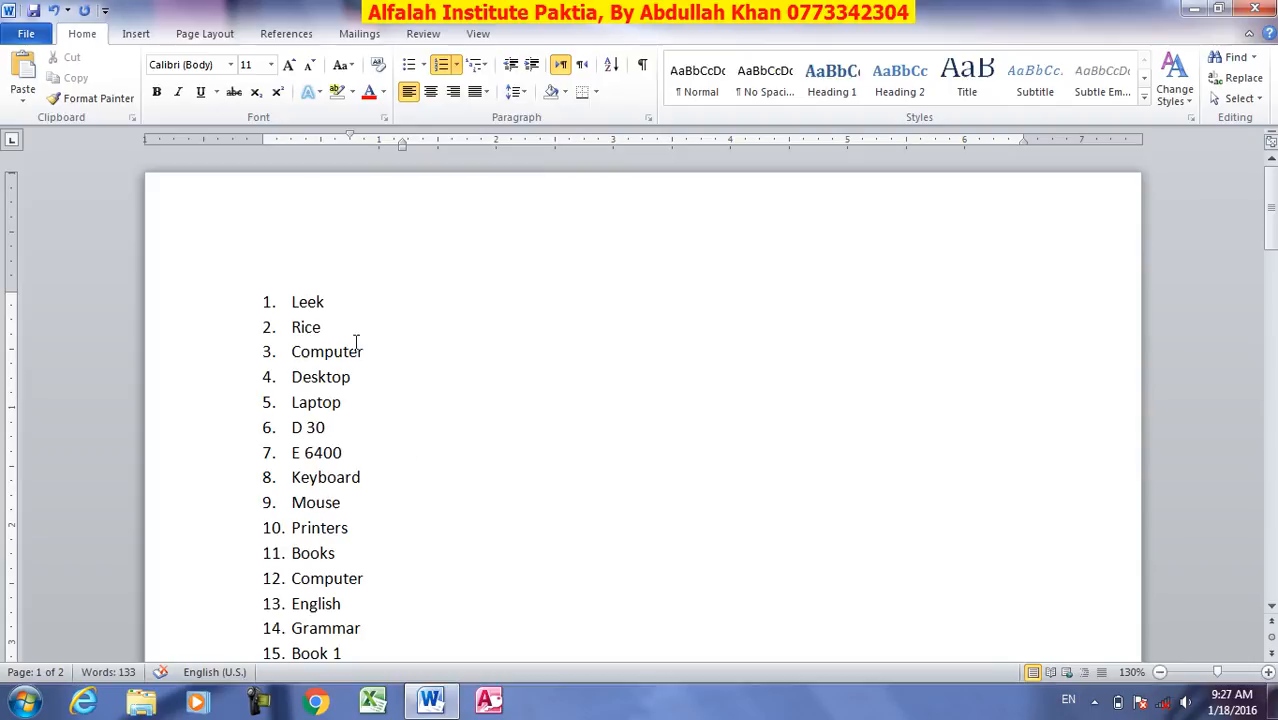
Delete the entire content of the document
key("ctrl+a")
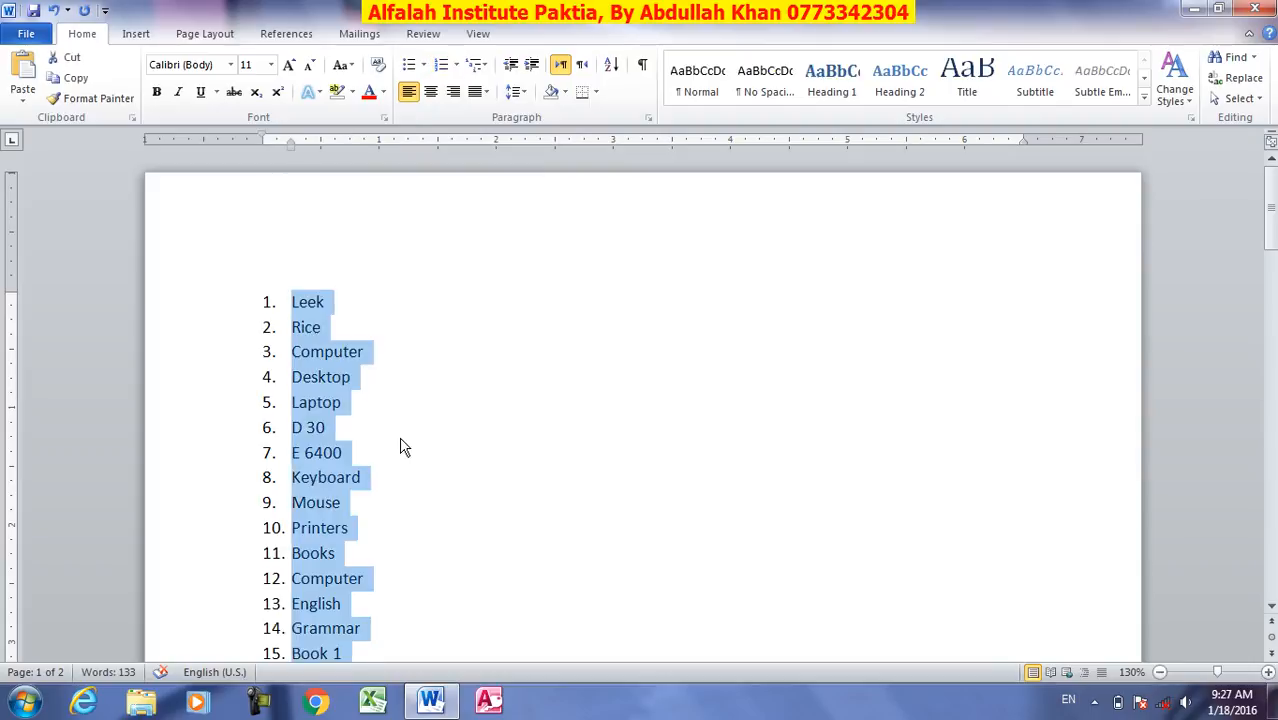
key("Delete")
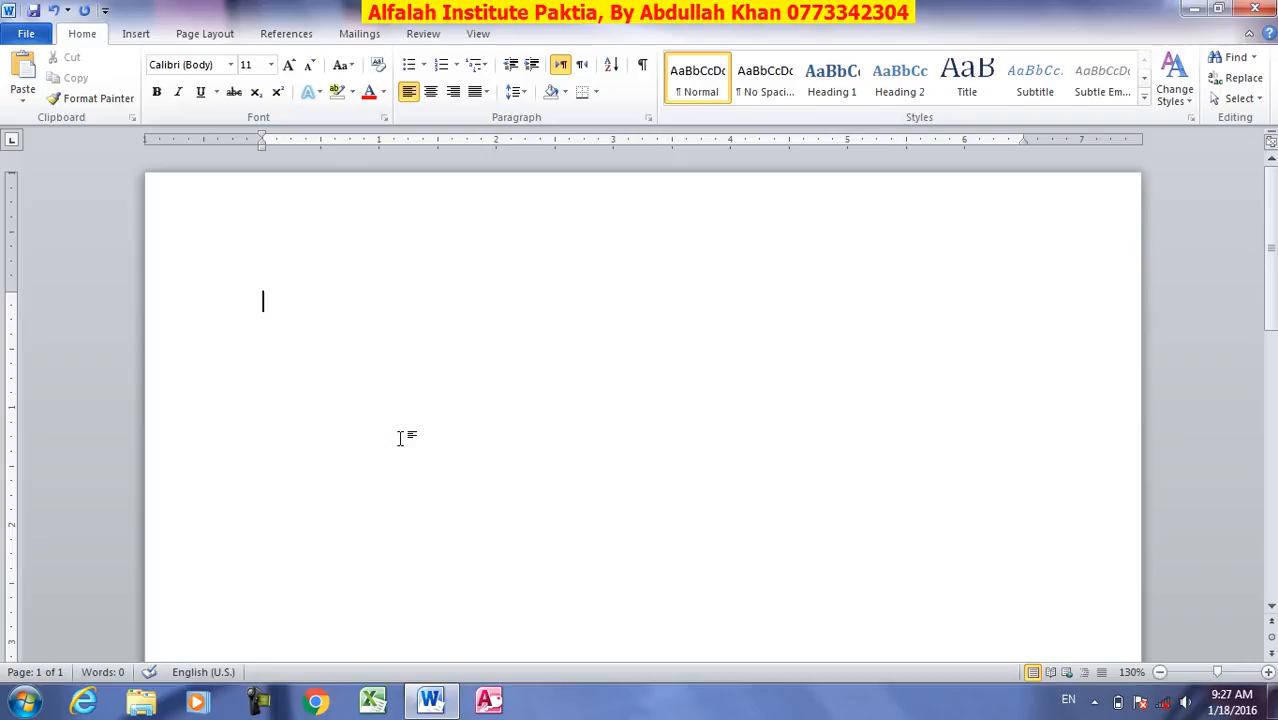
Enter an automatically numbered list in the "1." format with the items "dasdfsadf", "asdfsdf", "asdfsdf" and "asdf"
type("1. dasdfsadf")
key("Return")
type("asdfsdf")
key("Return")
type("asdfsdf")
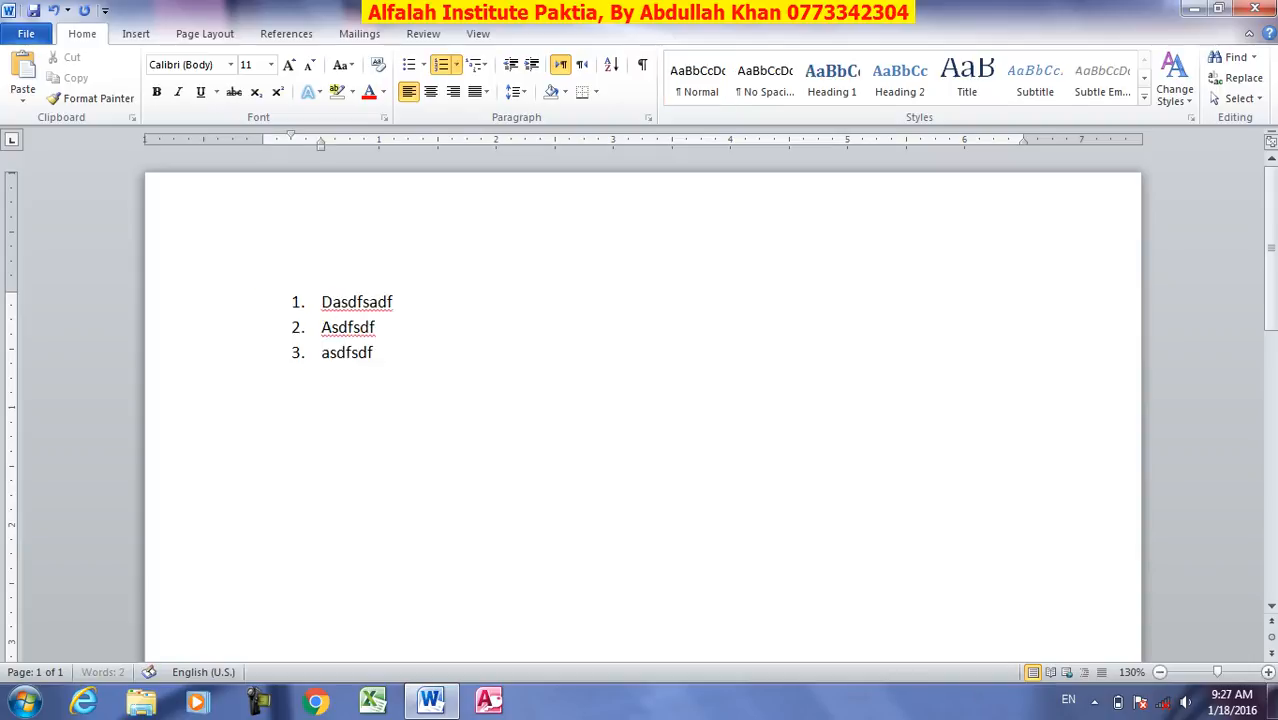
key("Return")
type("asdf")
Add second-level items "sdfsdf", "sdf", "sdf" and "sdf" beneath the fourth list item
key("Return")
key("Tab")
type("sdfsdf")
key("Return")
type("sdf")
key("Return")
type("sdf")
key("Return")
type("sdf")
Add third-level items "sdfsdf", "sd", "sdf" and "sdf" beneath the last second-level item, and delete the whole list
key("Return")
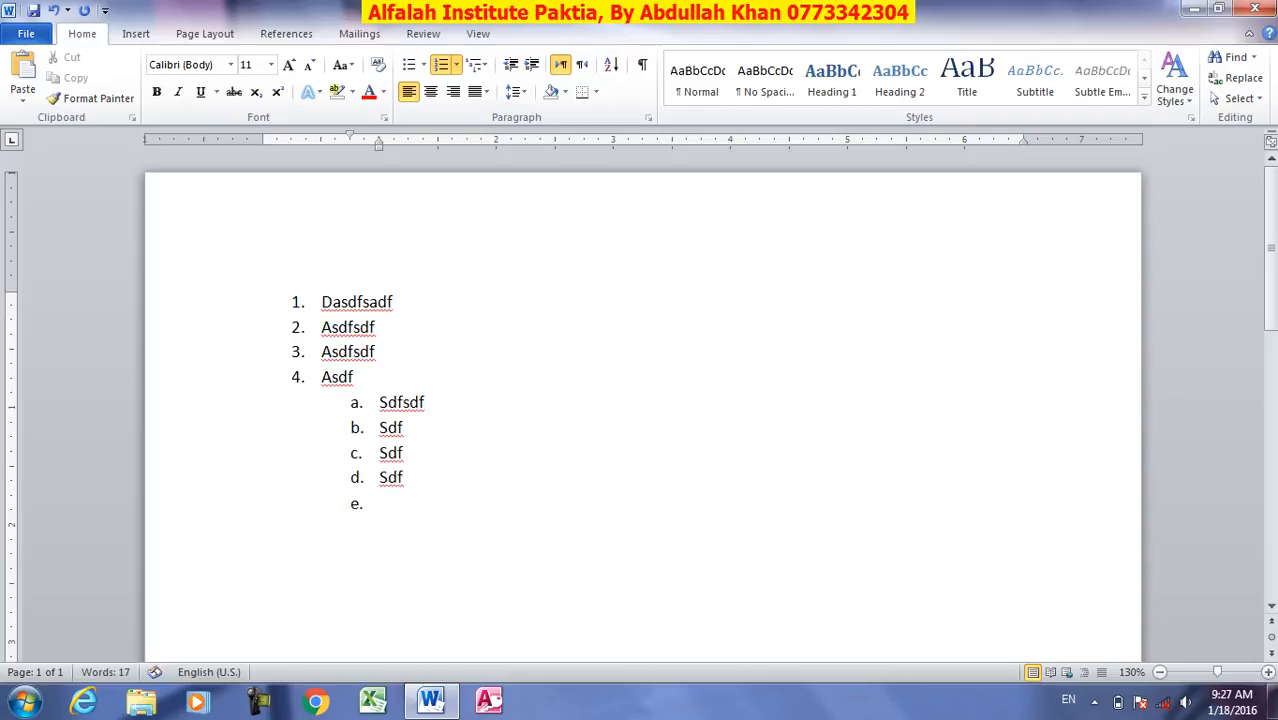
key("Tab")
type("sdfsdf")
key("Return")
type("sd")
key("Return")
type("sdf")
key("Return")
type("sdf")
key("Return")
key("ctrl+a")
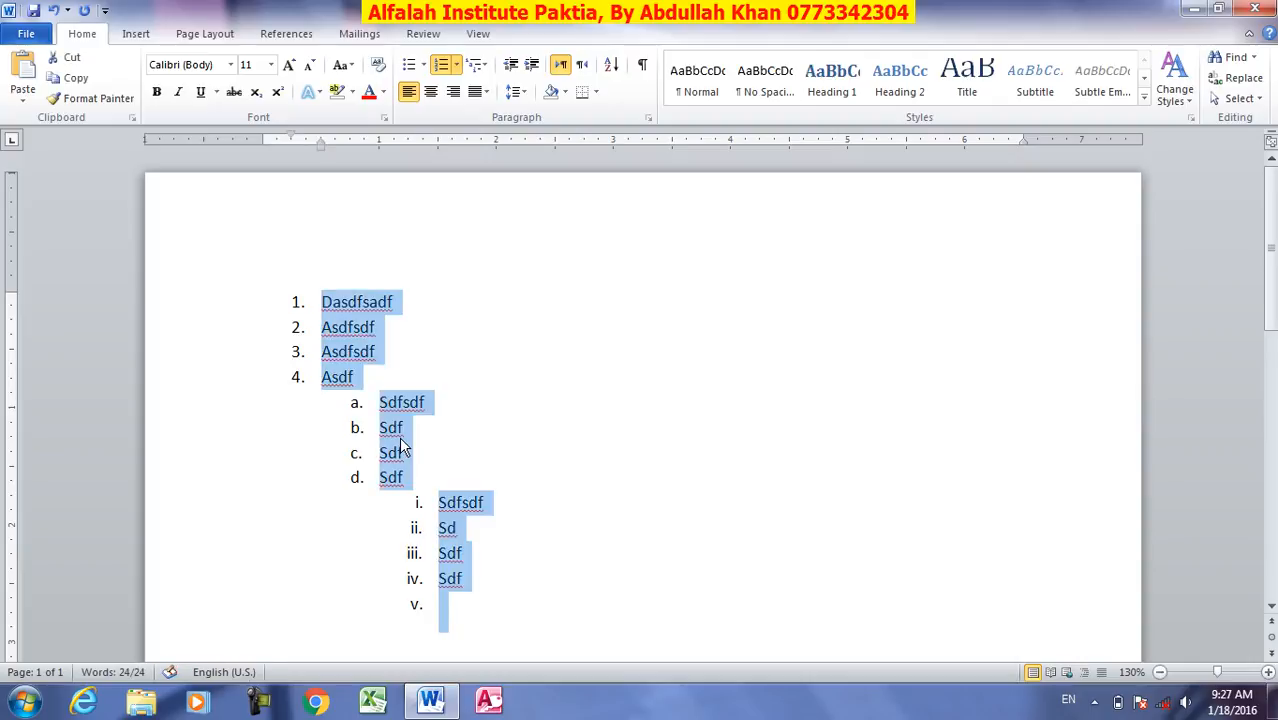
key("Delete")
Enter an automatically numbered list in the "1)" format with the items "mdfsdsdf", "sdf", "sdfs", "dfs" and "df"
type("1")
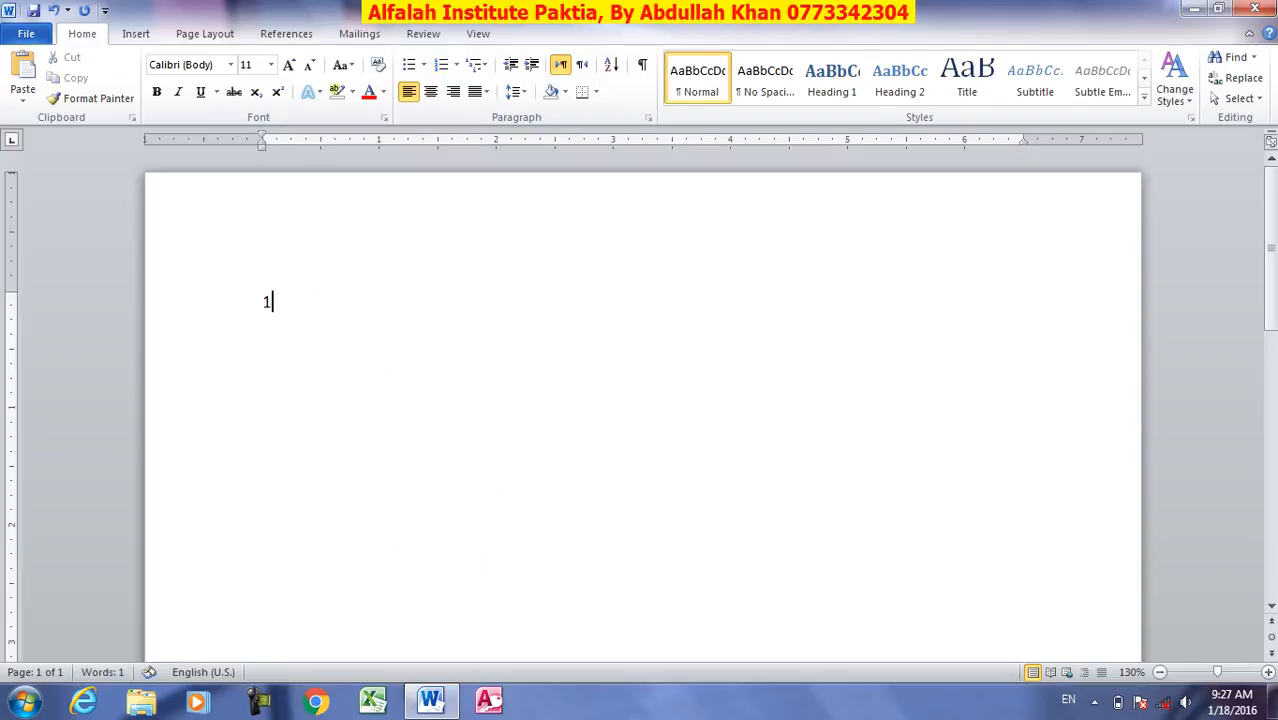
type(") mdfsdsdf")
key("Return")
type("sdf")
key("Return")
type("sdfs")
key("Return")
type("dfs")
key("Return")
type("df")
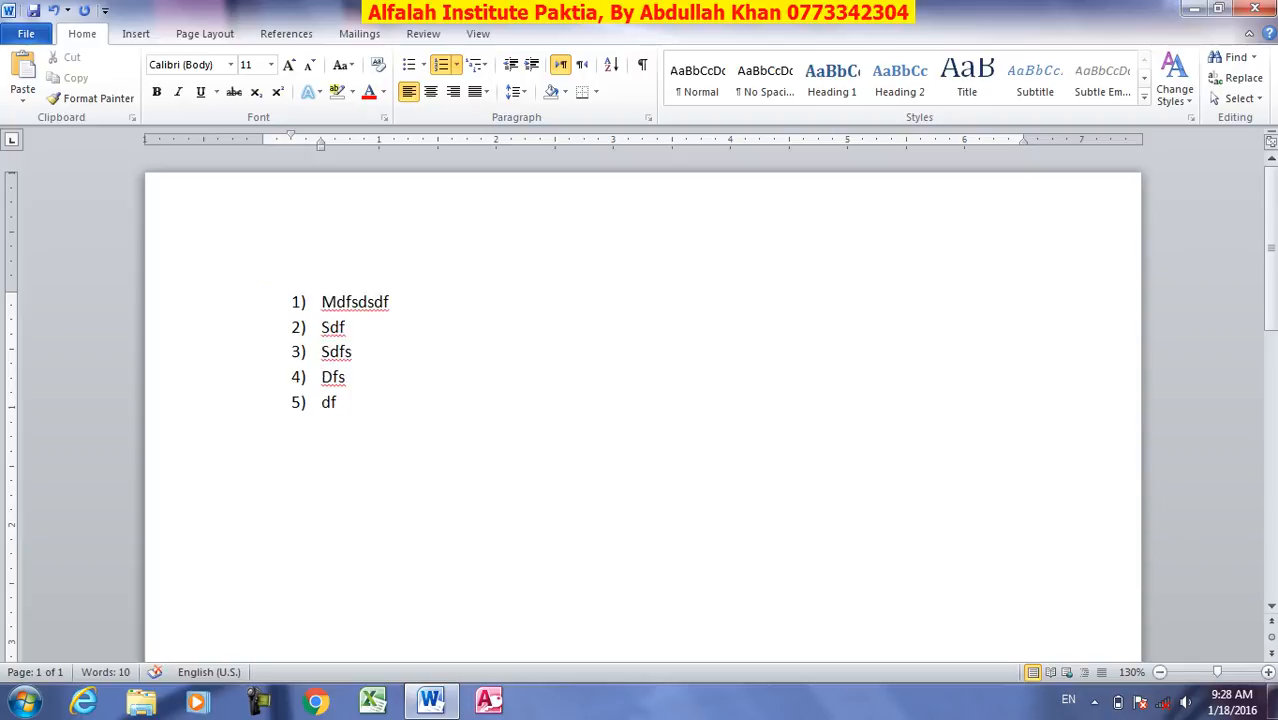
Add second-level items "sdfsdf", "sd", "fsd" and "f" beneath the fifth list item, and delete the whole list
key("Return")
key("Tab")
type("sdfsdf")
key("Return")
type("sd")
key("Return")
type("fsd")
key("Return")
type("f")
key("ctrl+a")
key("Delete")
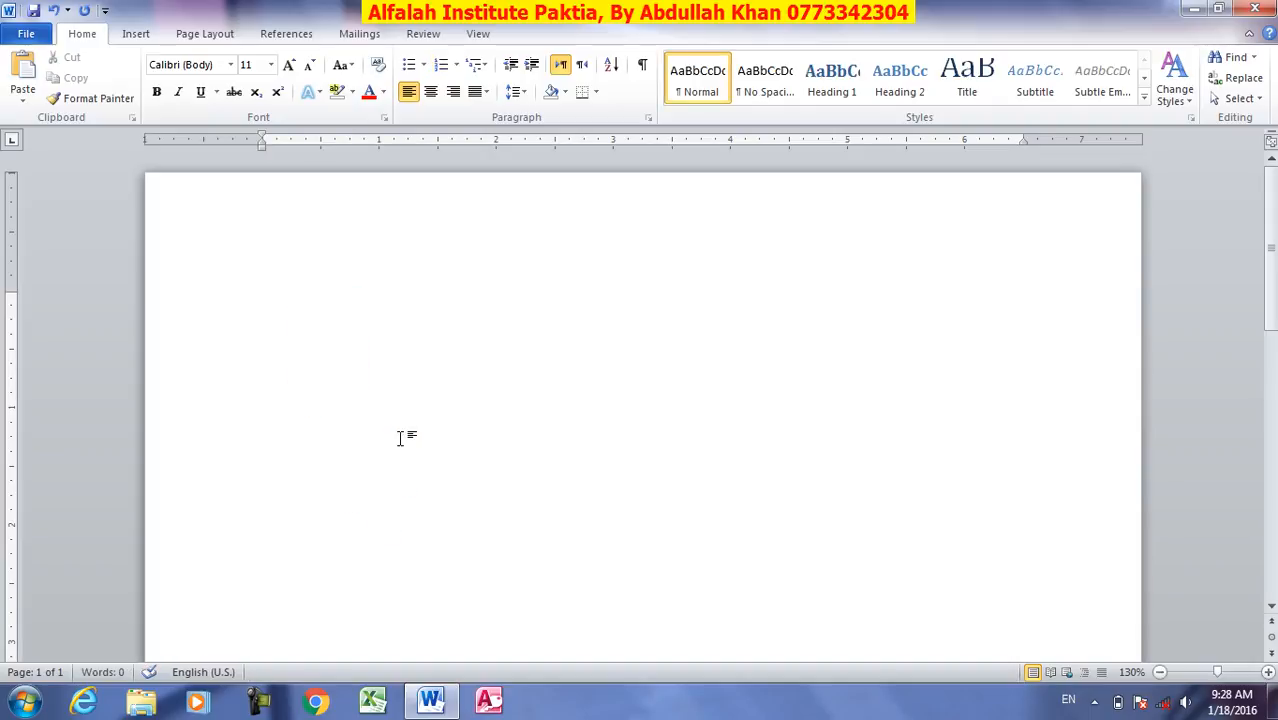
Enter an automatically numbered list in the "(1)" format with "sdsdf" and five "sdf" items, and delete the whole list
type("(1")
type(" sdsdf")
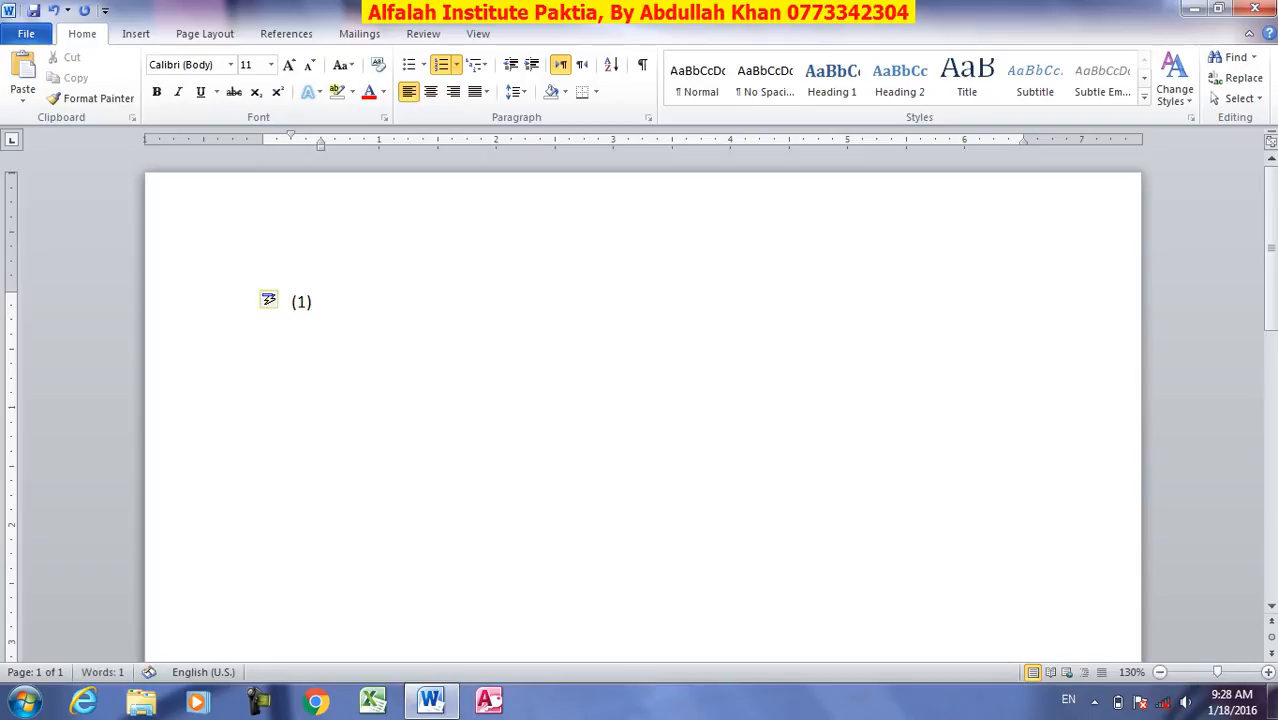
key("Return")
type("sdf")
key("Return")
type("sdf")
key("Return")
type("sdf")
key("Return")
type("sdf")
key("Return")
type("sdf")
key("Return")
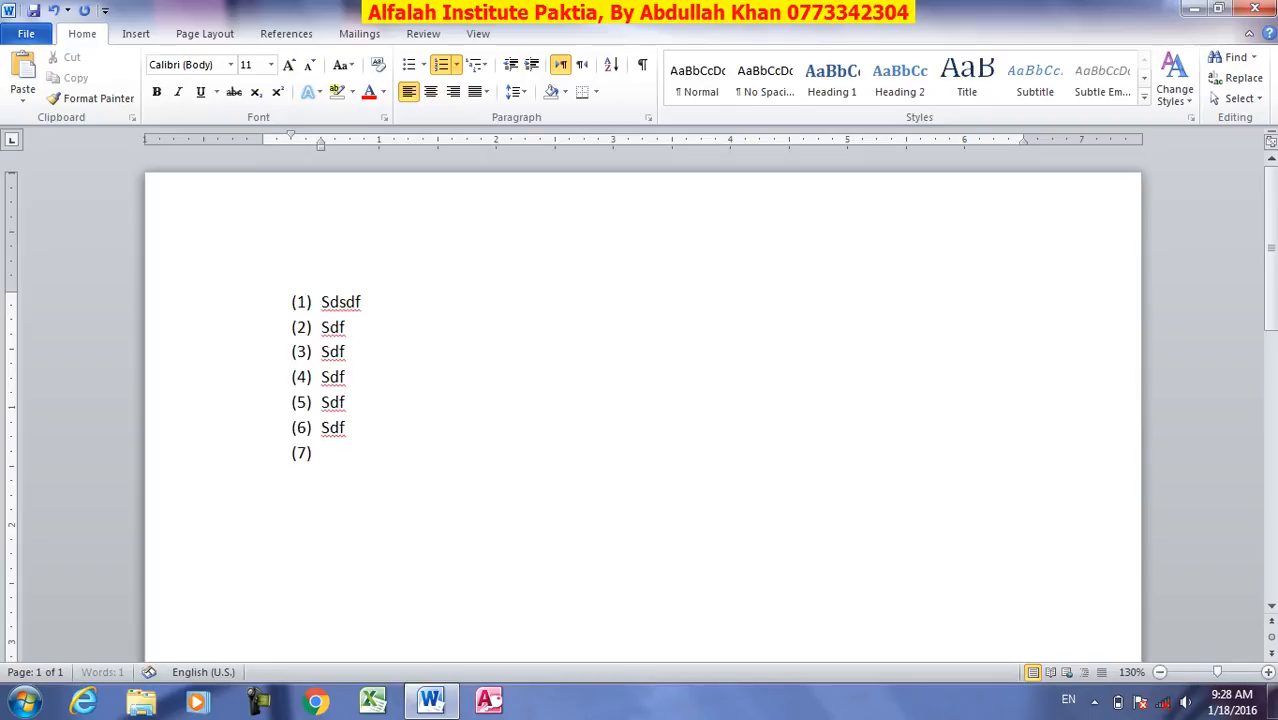
key("ctrl+a")
key("Delete")
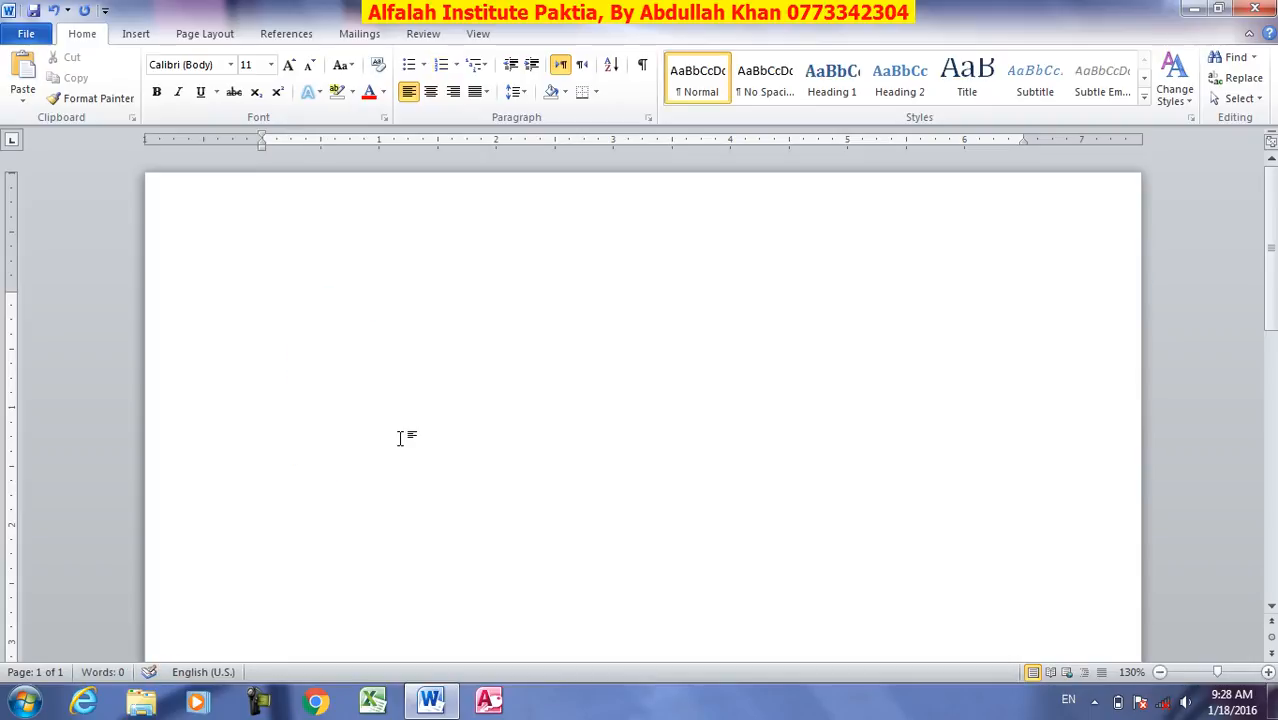
Enter an automatically numbered list in the "a." format with the items "asdfsd", "f", "sdf" and "sdaf", and delete the whole list
type("a. asdfsd")
key("Return")
type("f")
key("Return")
type("sdf")
key("Return")
type("sdaf")
key("Return")
key("ctrl+a")
key("Delete")
Enter an automatically numbered list in the "a)" format with the items "sdfs", "fs", "df" and "sdf", and delete the whole list
type("a) sdfs")
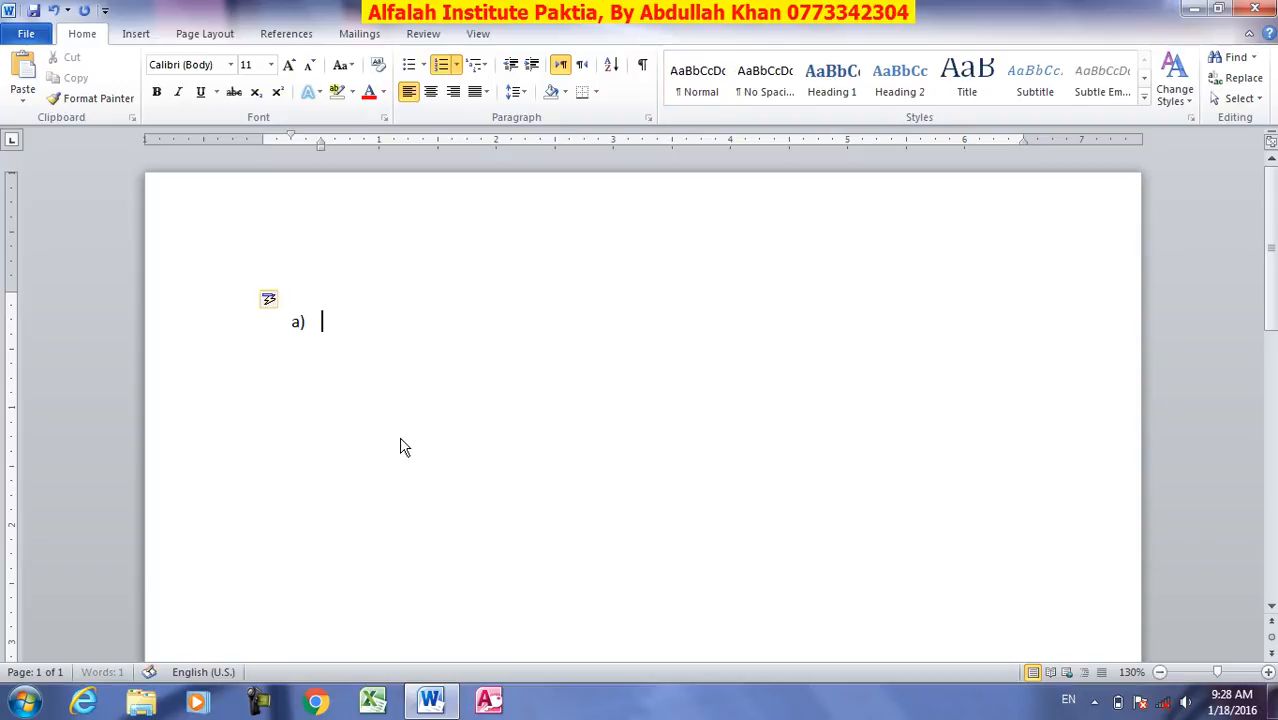
key("Return")
type("fs")
key("Return")
type("df")
key("Return")
type("sdf")
key("Return")
key("ctrl+a")
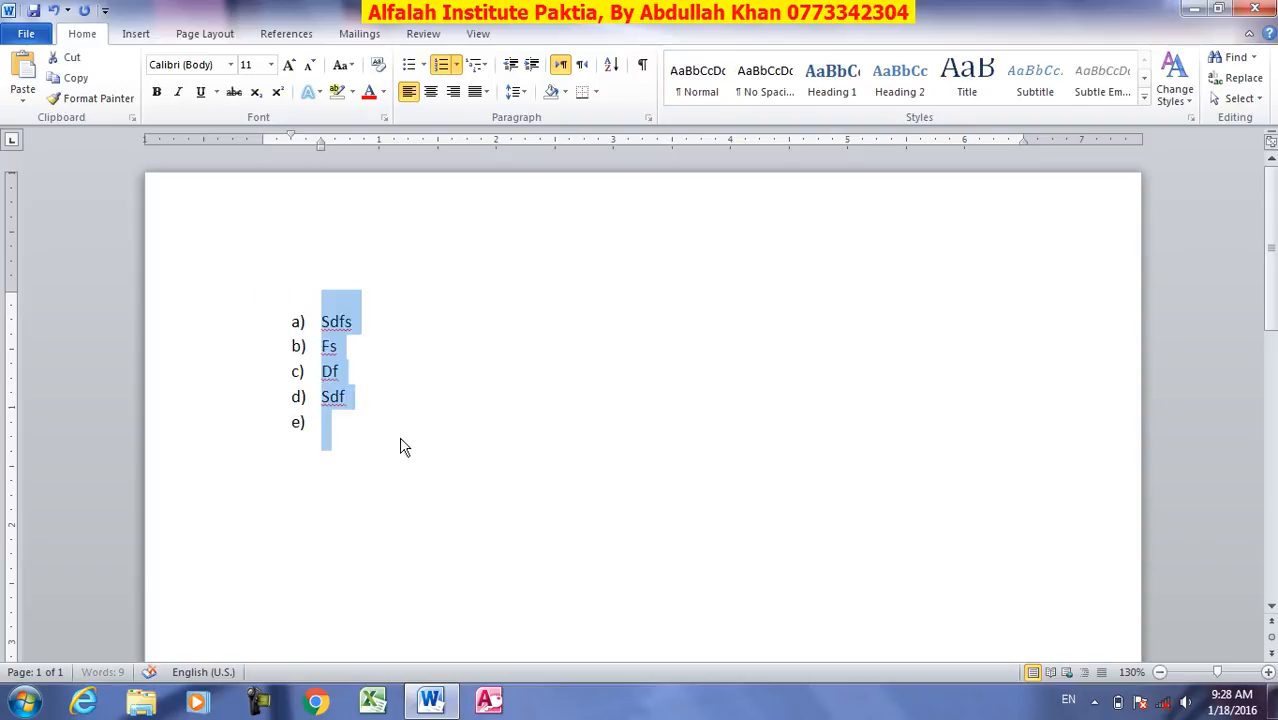
key("Delete")
Enter an automatically numbered list in the "(a)" format with the items "sdfsd", "fs", "df" and "sdf", and delete the whole list
type("(a)")
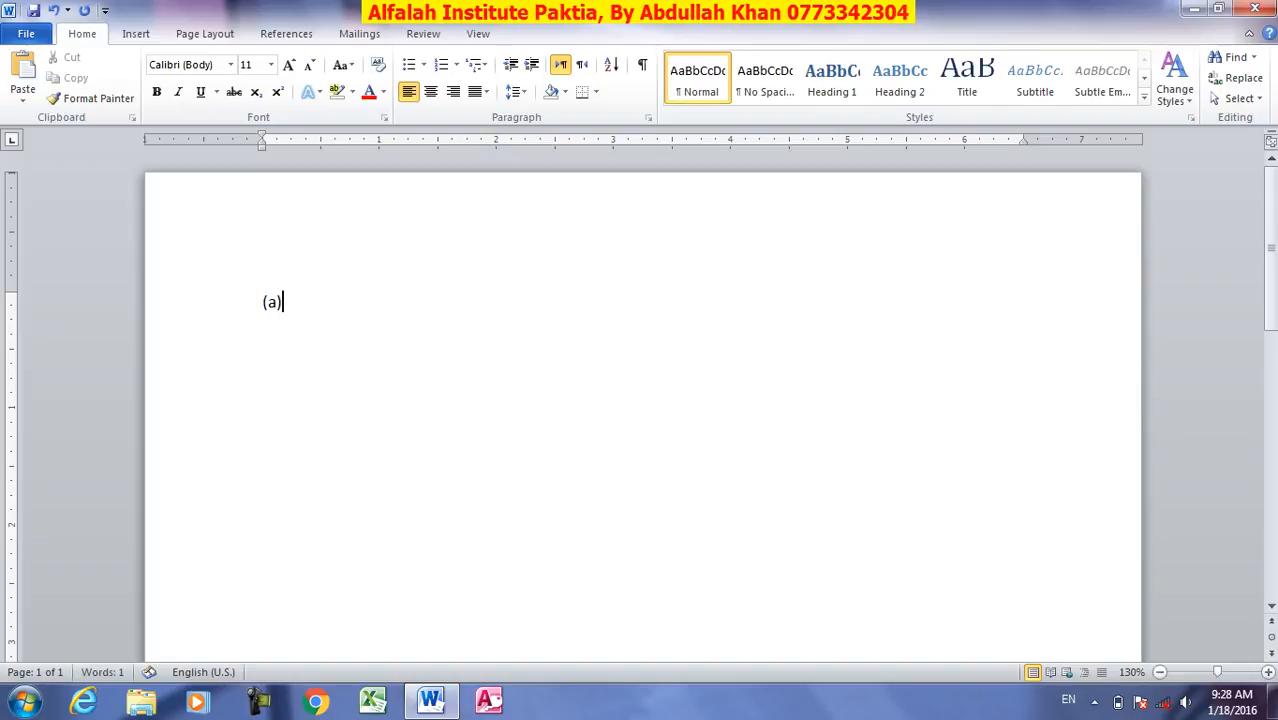
type(" sdfsd")
key("Return")
type("fs")
key("Return")
type("df")
key("Return")
type("sdf")
key("ctrl+a")
key("Delete")
Enter an automatically numbered list in the "A." format with "SDFSDF", "SDF", "SD", "FSD" and "F", and delete the whole list
type("A. SDFSDF")
key("Return")
type("SDF")
key("Return")
type("SD")
key("Return")
type("FSD")
key("Return")
type("F")
key("ctrl+a")
key("Delete")
Set the empty paragraph to right-to-left direction and apply the "سوال 1." number format from the numbering library
left_click(456, 64)
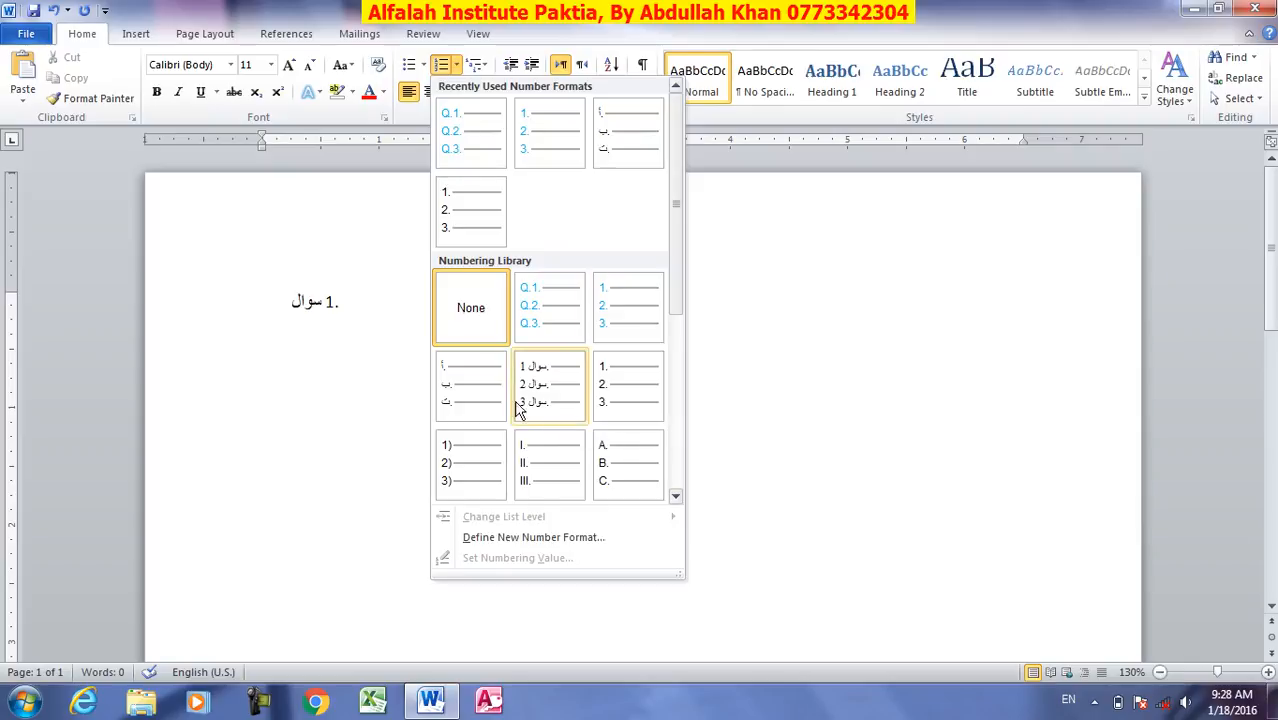
left_click(308, 382)
left_click(582, 66)
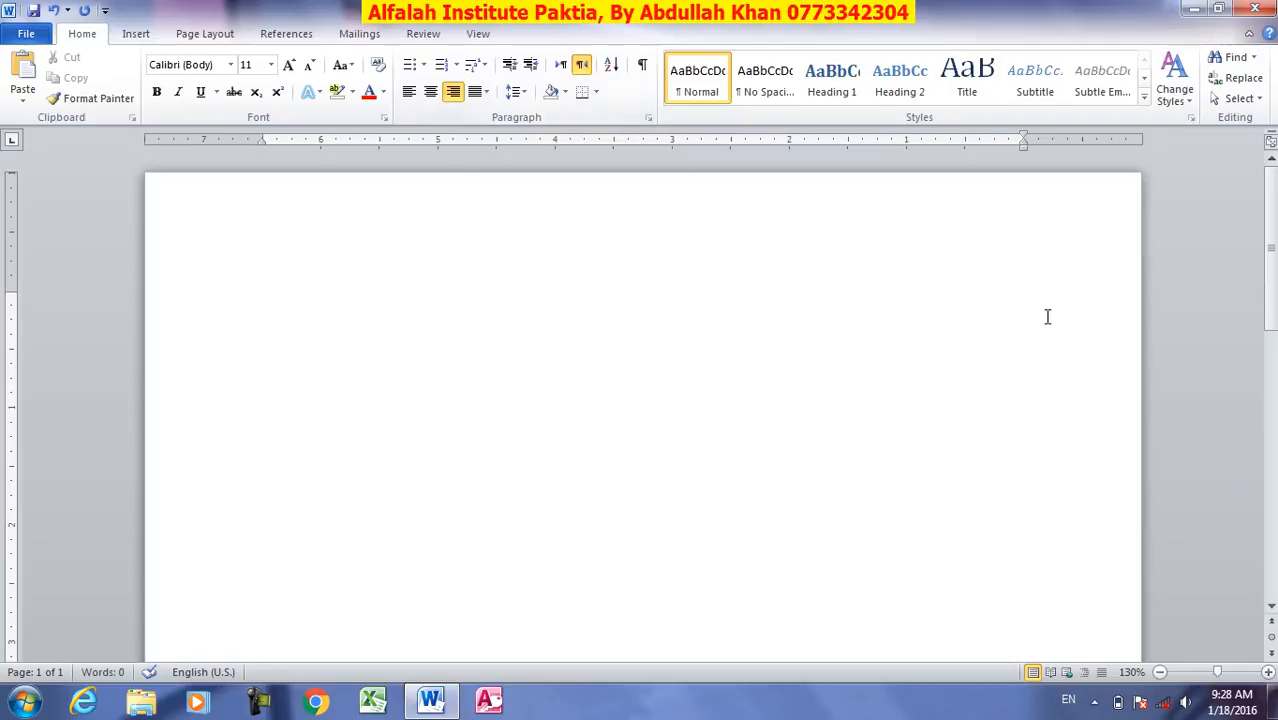
left_click(456, 65)
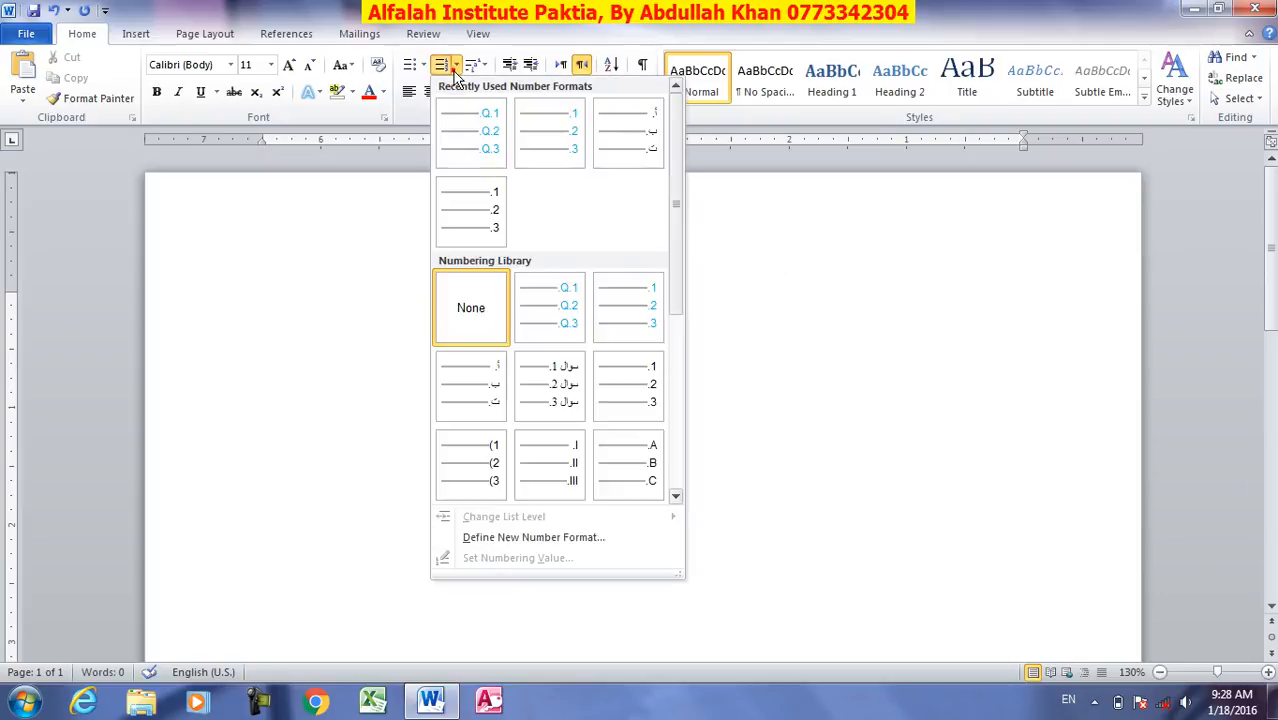
left_click(556, 396)
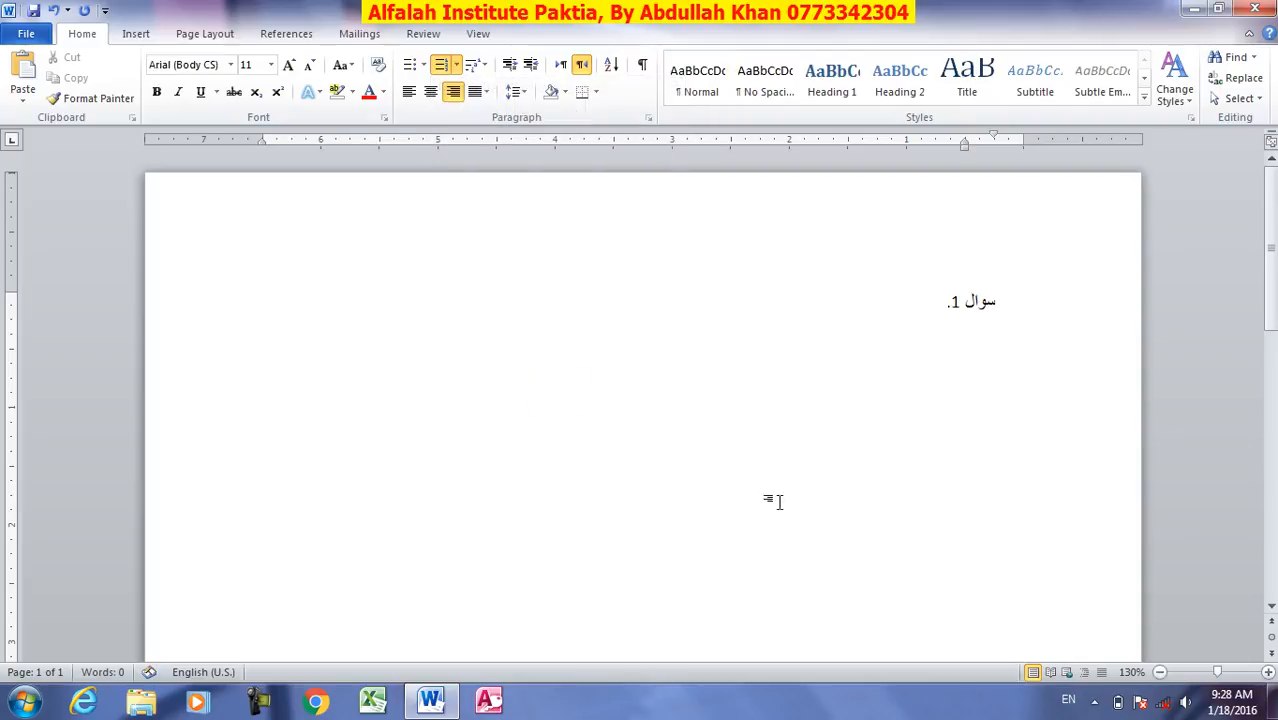
Enter the list items "DFGSDFGDSFGSDFG", "SDFGSDFGSDFG" and "SDFGSDFGSDFG" in the right-to-left list
type("DFGSDFGDSFGSDFG")
key("Return")
type("SDFGSDFGSDFG")
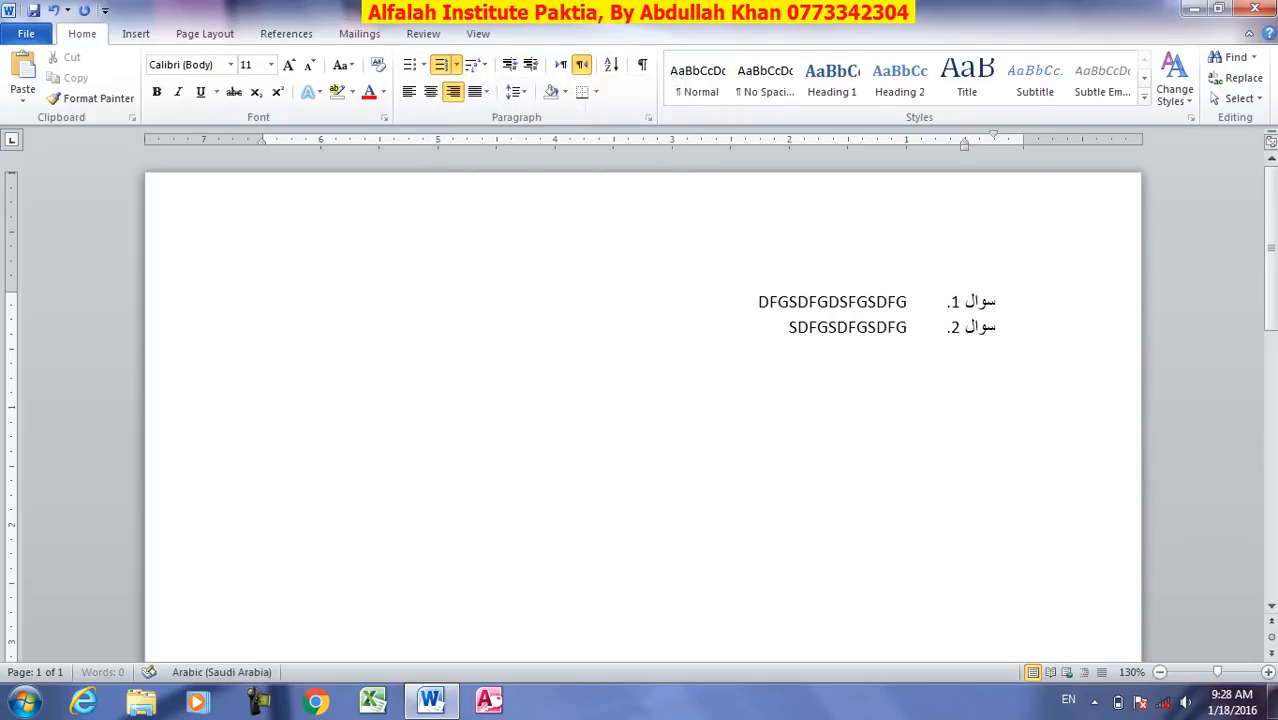
key("Return")
type("SDFGSDFGSDFG")
key("Return")
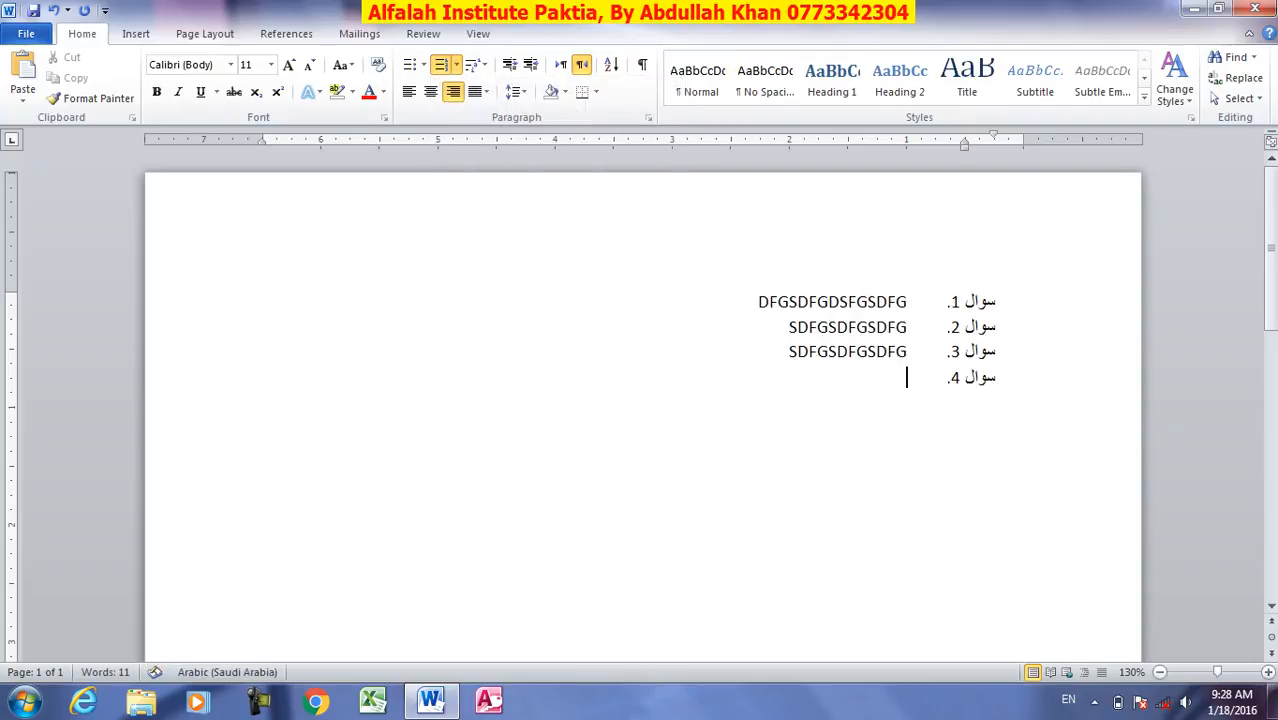
Add second-level items "SDFSDF", "SDFS", "DFS" and "DFSD" beneath the third item of the right-to-left list
key("Tab")
type("SDFSDF")
key("Return")
type("SDFS")
key("Return")
type("DFS")
key("Return")
type("DFSD")
Return to the first list level, add "DFGSDFGSD", "GSDFG", "SDFG" and "DFG", and delete the whole list
key("shift+Tab")
type("DFGSDFGSD")
key("Return")
type("GSDFG")
key("Return")
type("SDFG")
key("Return")
type("DFG")
key("Return")
key("ctrl+a")
key("Delete")
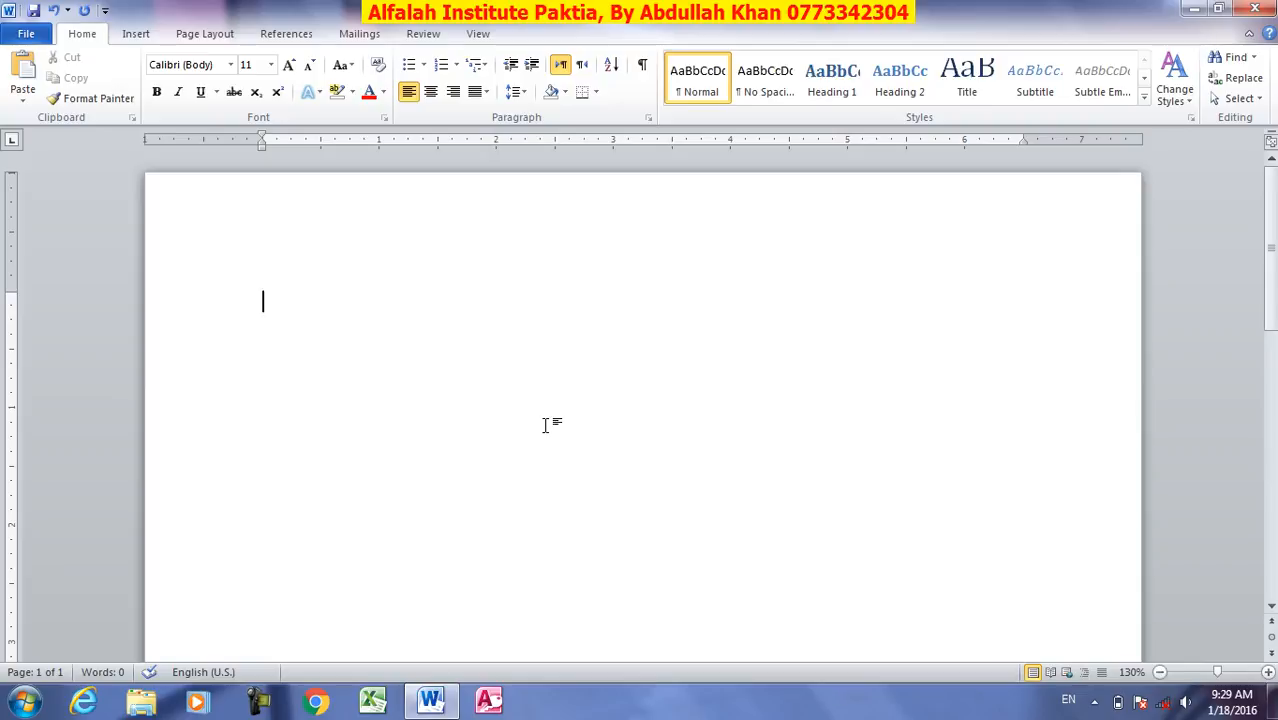
Enter the heading text "Afghanistan" and generate sample paragraphs beneath it with =rand()
type("aFG")
key("BackSpace")
key("BackSpace")
key("BackSpace")
type("fghanistan")
key("Return")
type("=rand()")
key("Return")
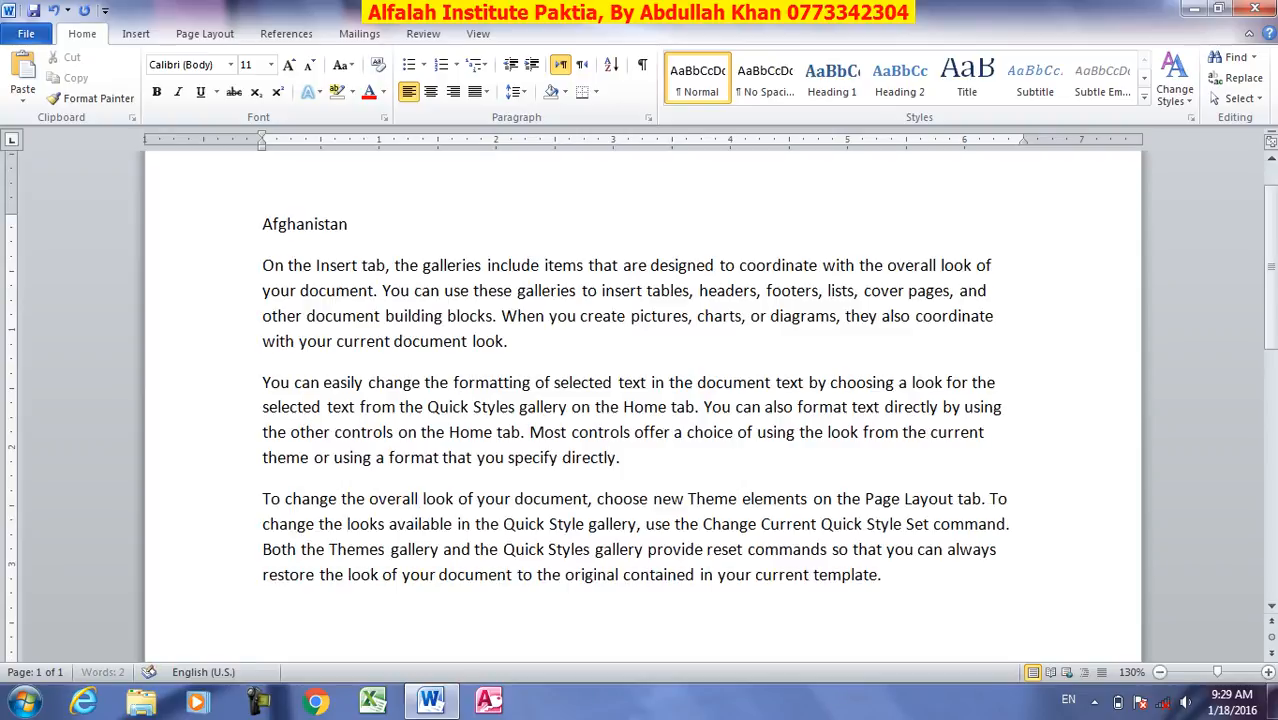
Select the "Afghanistan" heading and look through the style names offered by Apply Styles without choosing one
left_click_drag(365, 222, 211, 224)
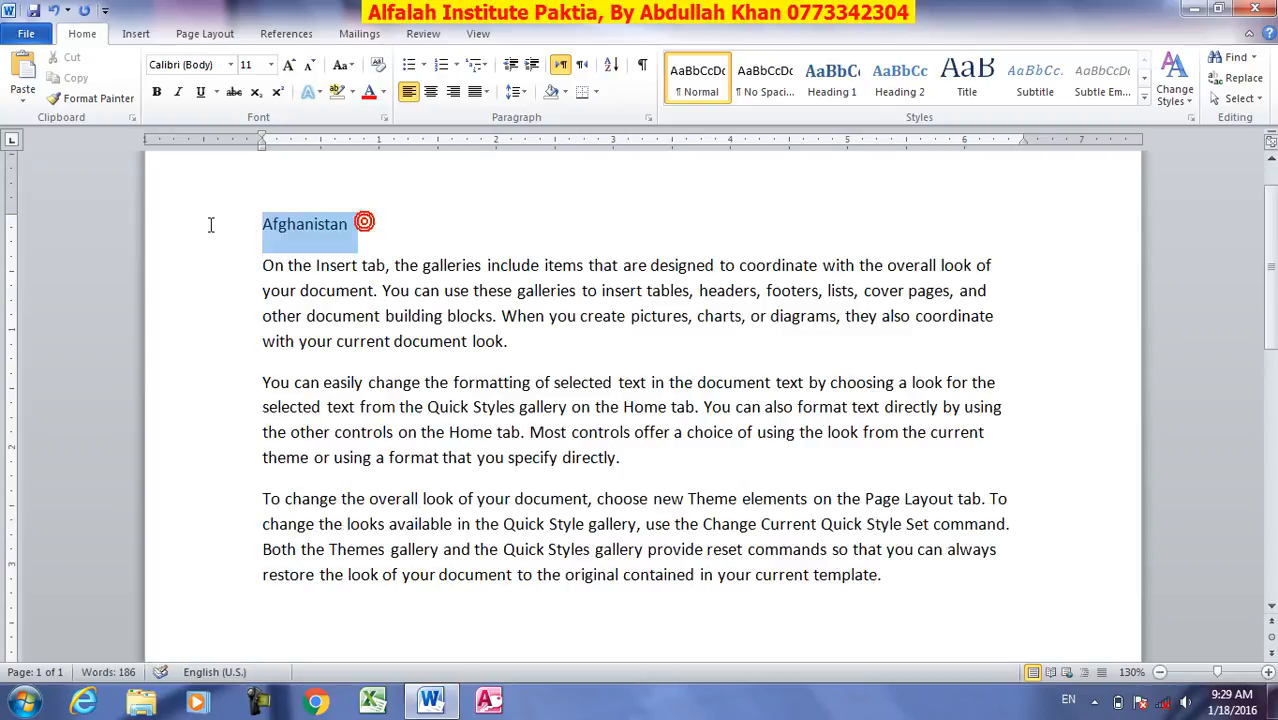
left_click(560, 92)
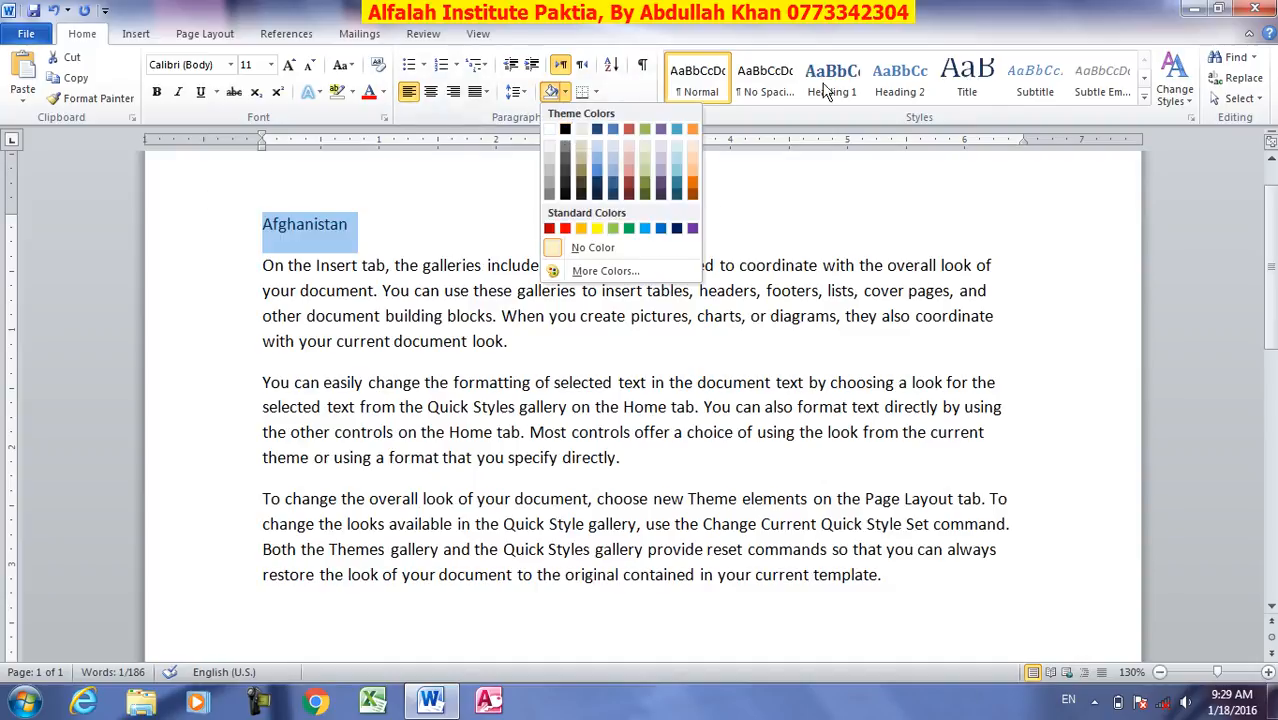
left_click(849, 17)
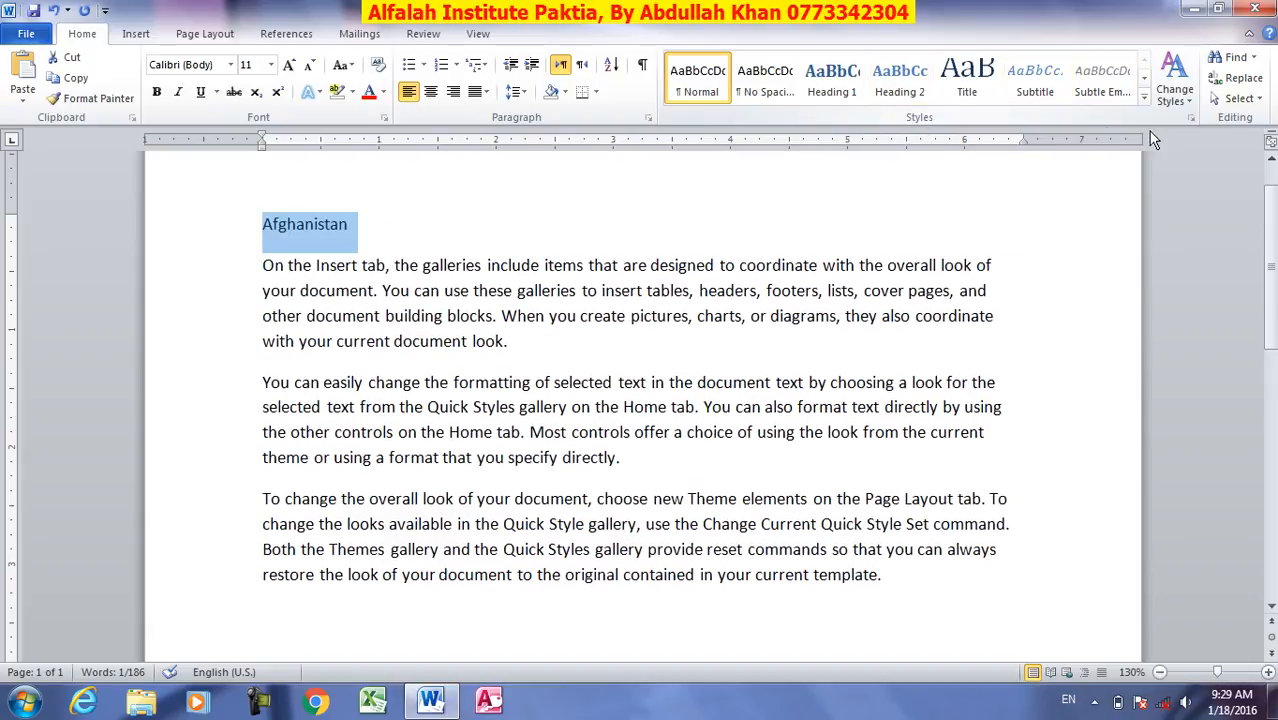
left_click(1143, 100)
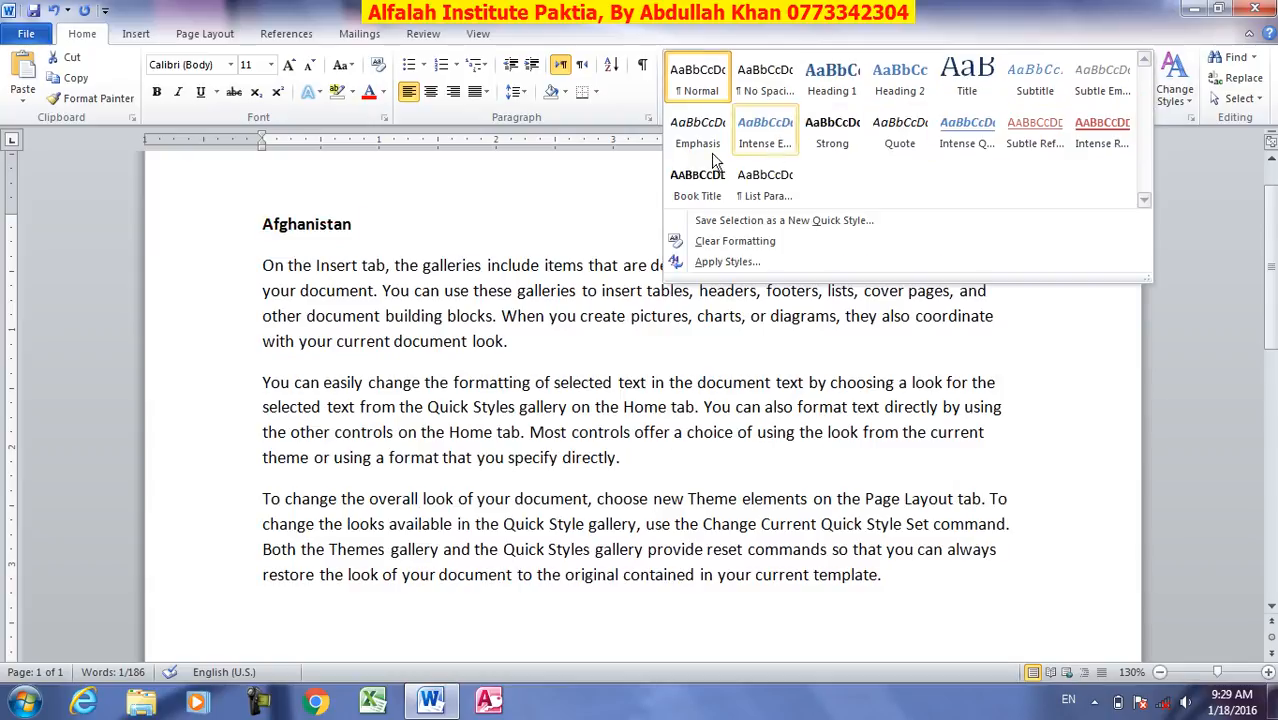
left_click(735, 261)
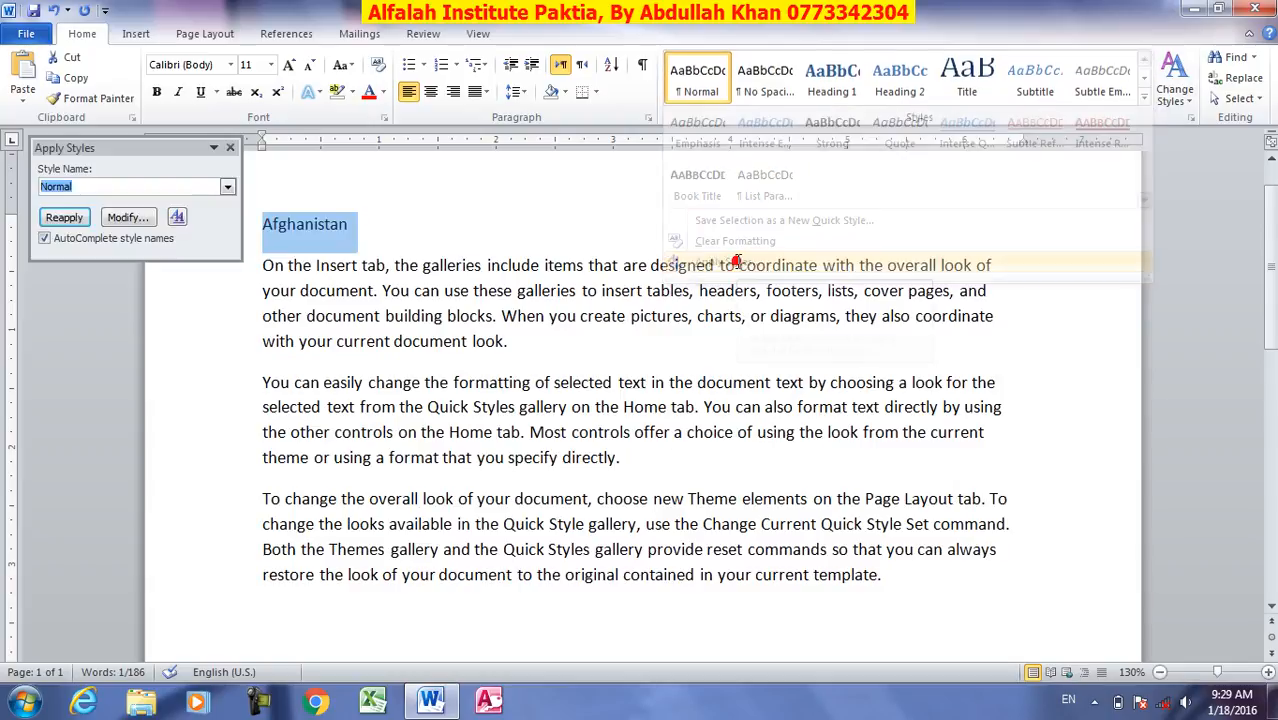
left_click(228, 187)
scroll(185, 250, "down", 20)
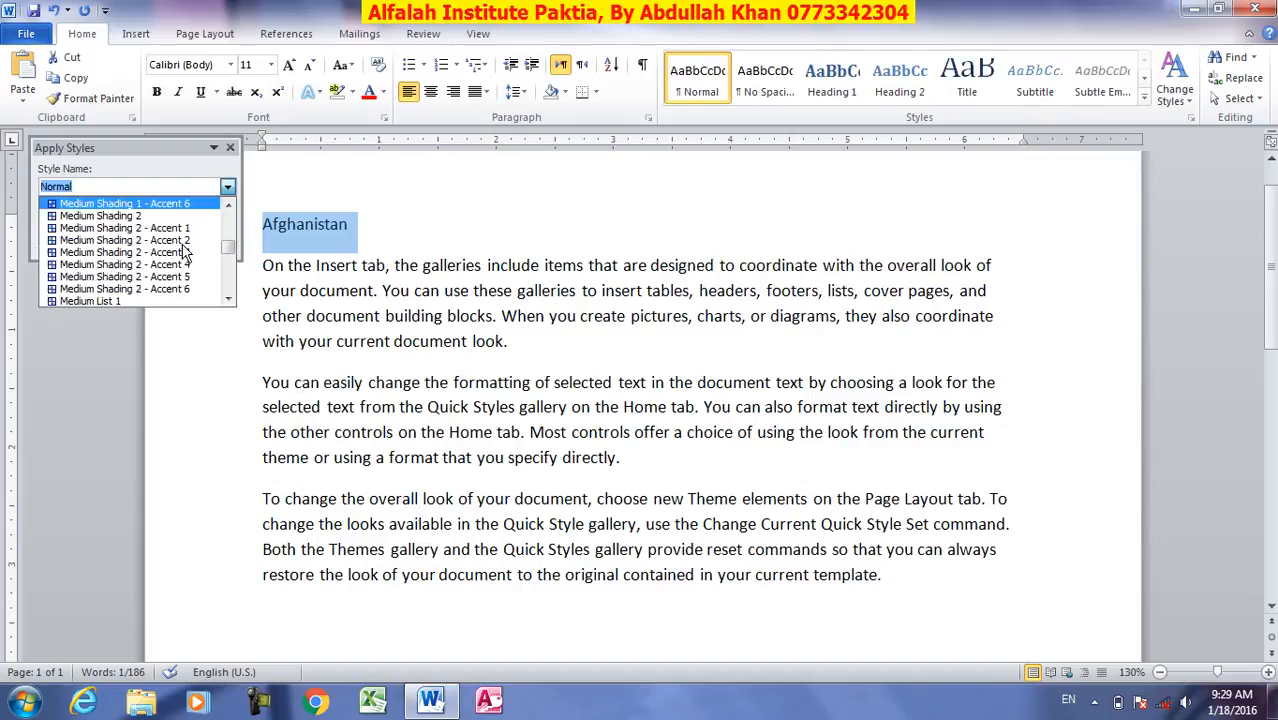
scroll(172, 252, "down", 15)
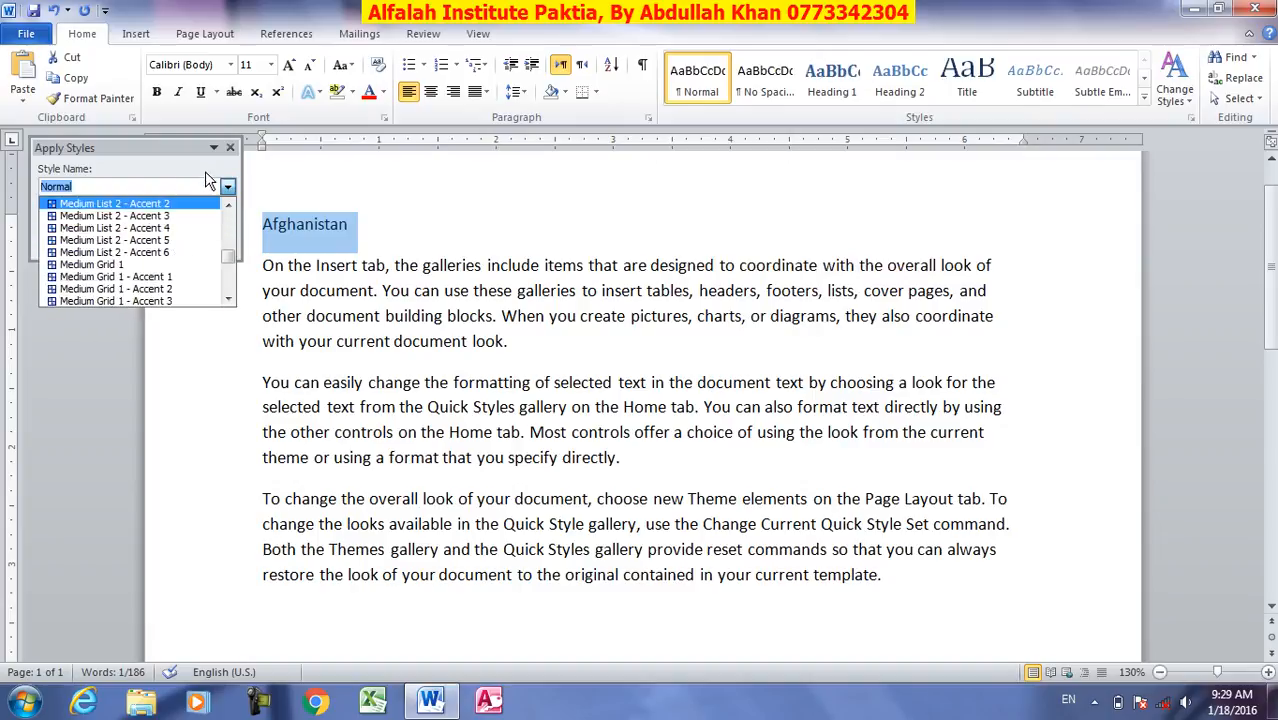
left_click(230, 148)
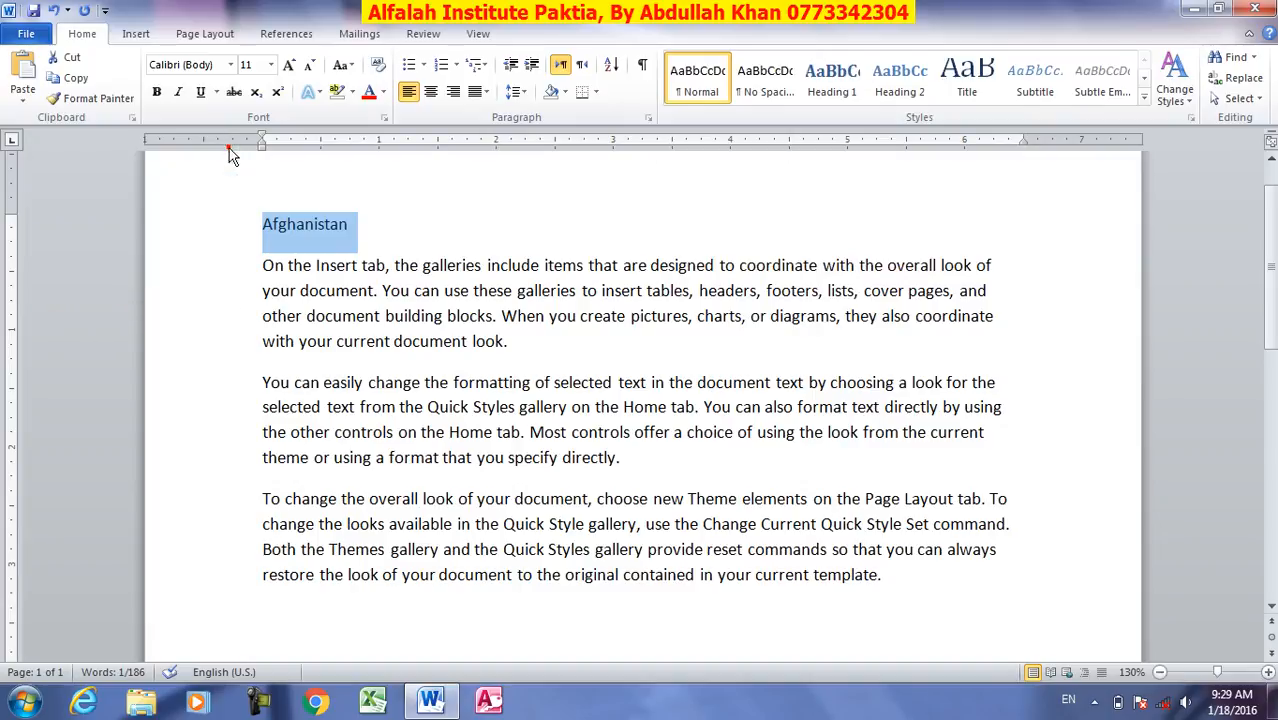
Apply the Heading 1 style to "Afghanistan" and clear the heading's formatting
left_click(832, 78)
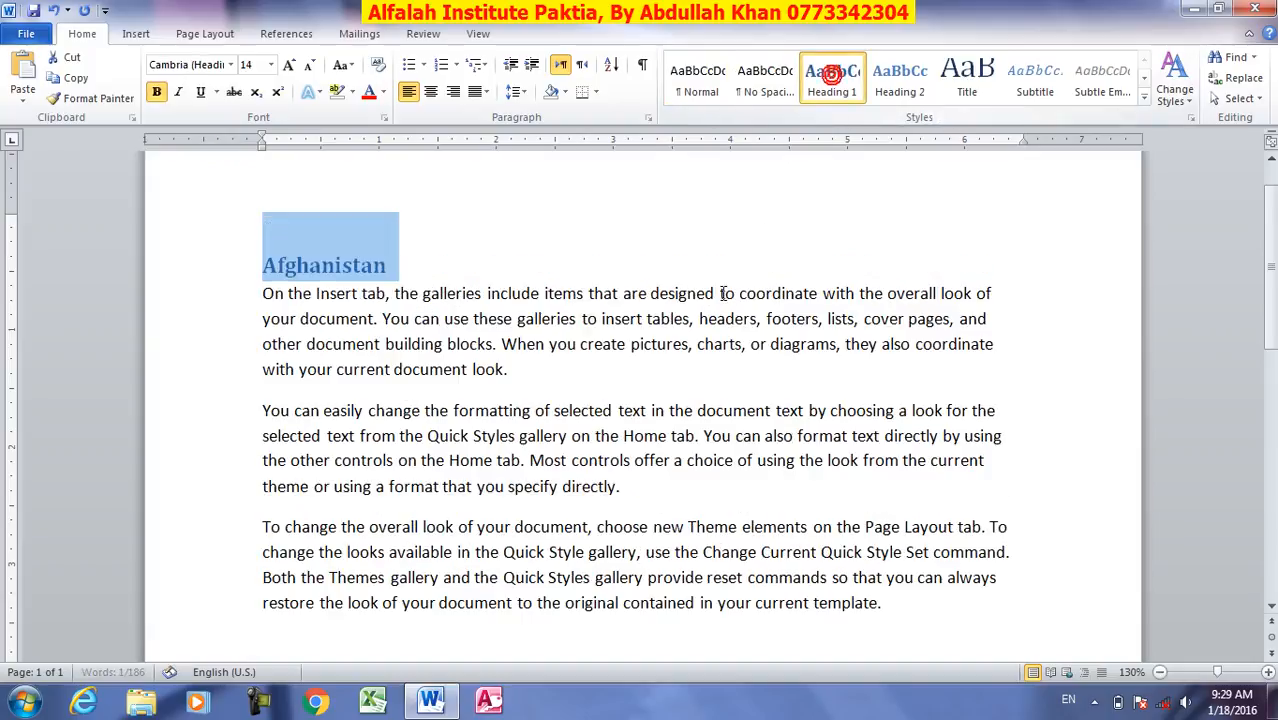
left_click(1144, 99)
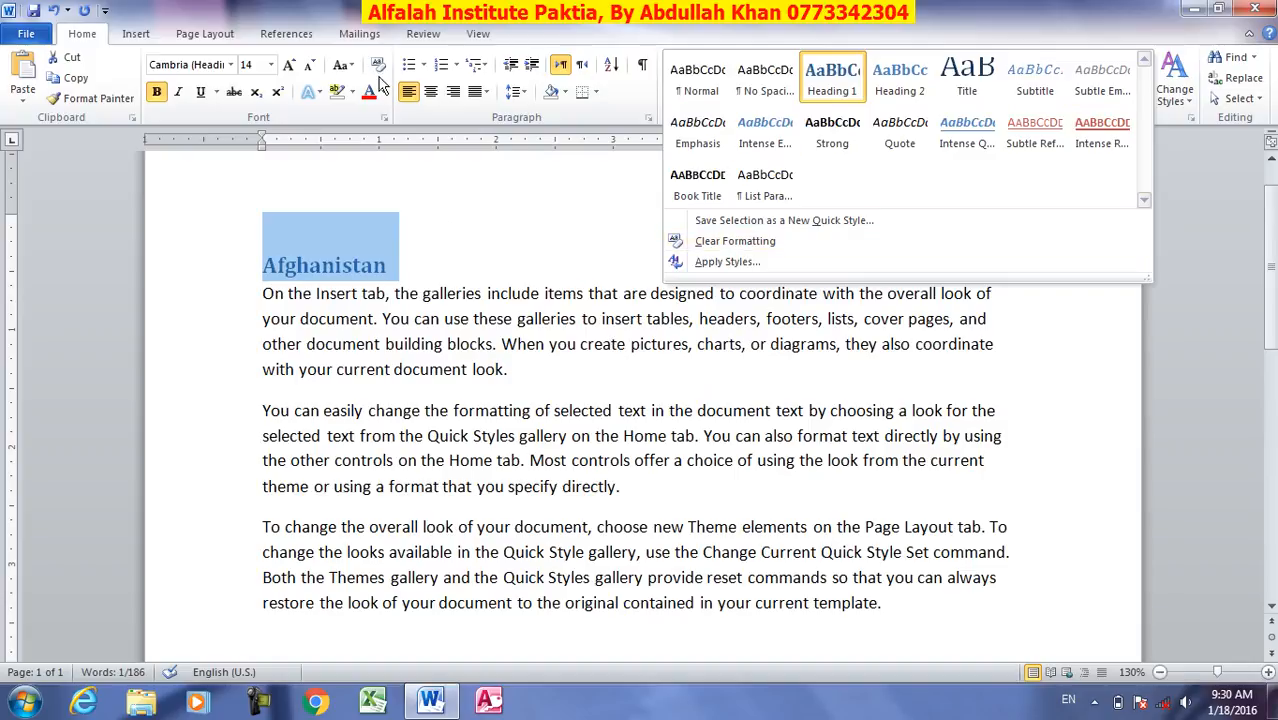
left_click(735, 243)
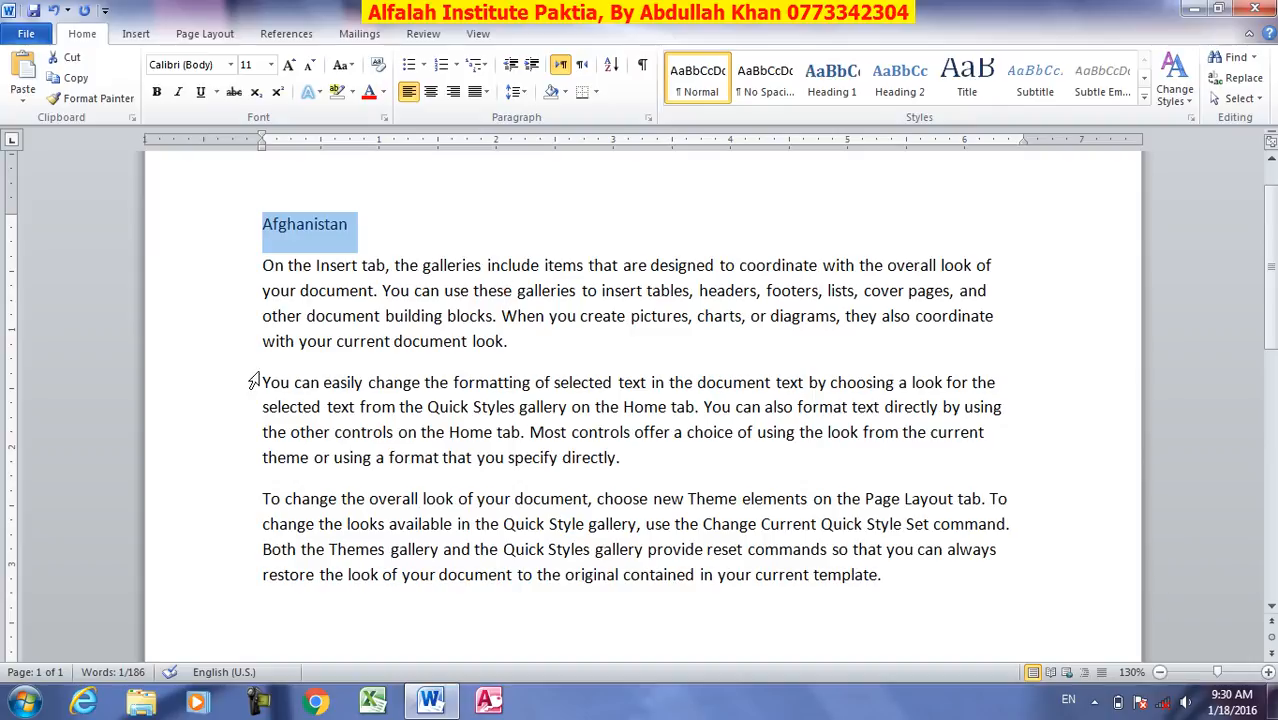
Format the "Afghanistan" heading as bold, italic, 18 pt red text with yellow paragraph shading
left_click(156, 91)
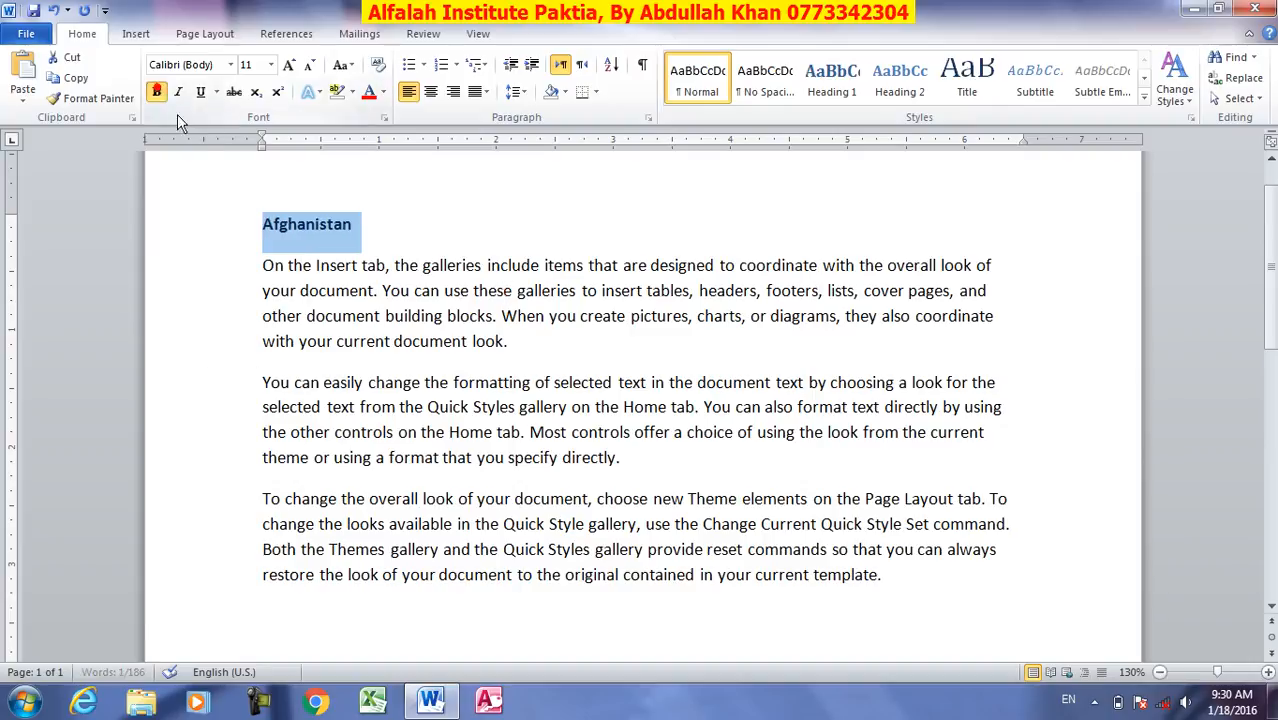
left_click(181, 93)
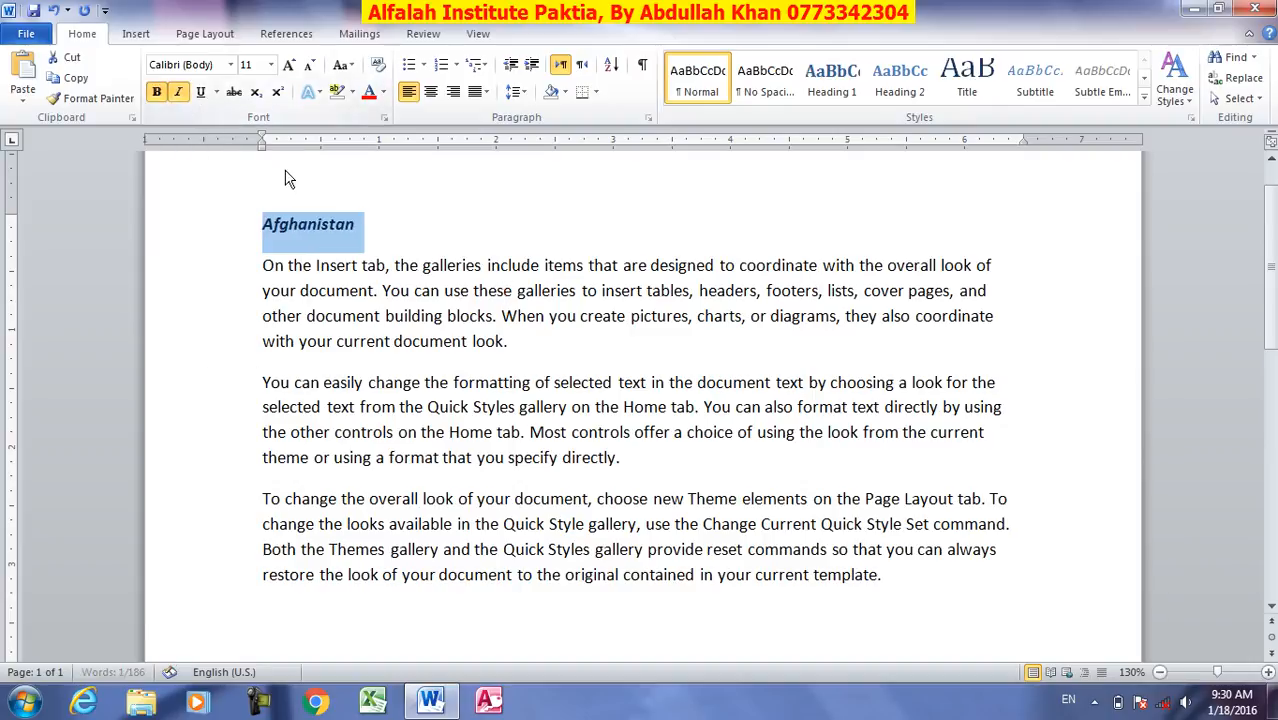
double_click(288, 66)
double_click(288, 66)
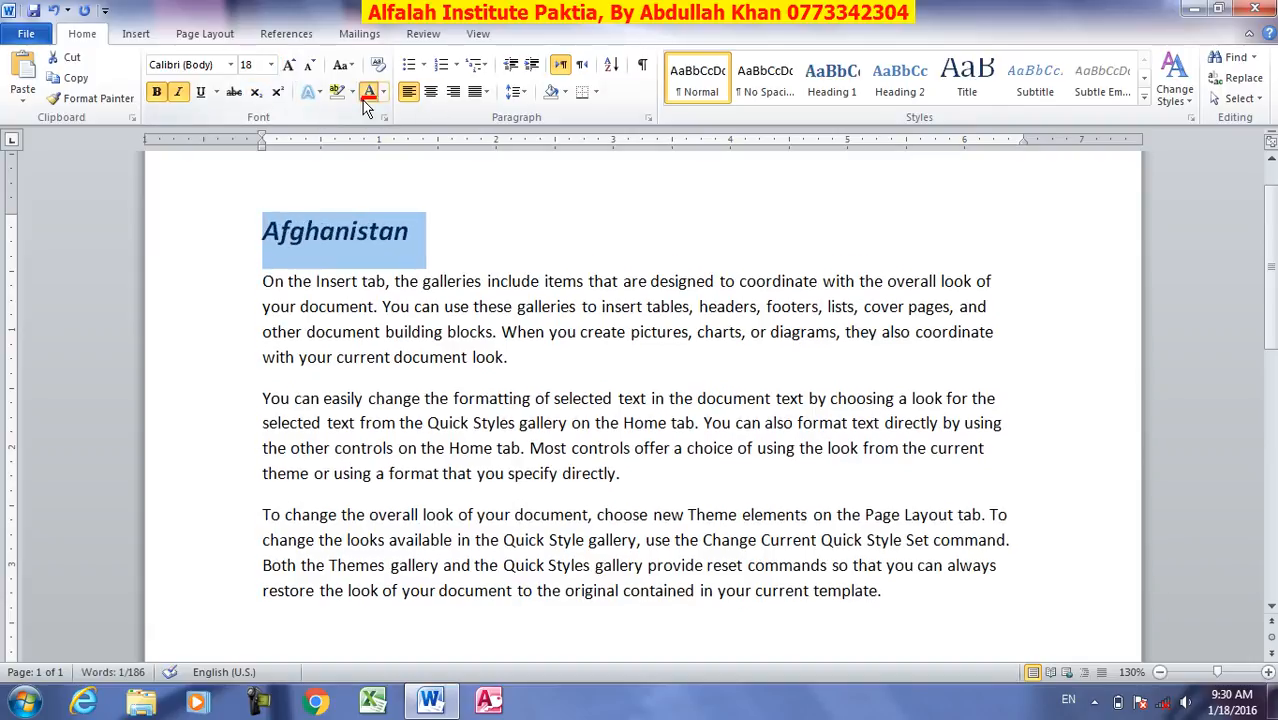
left_click(364, 100)
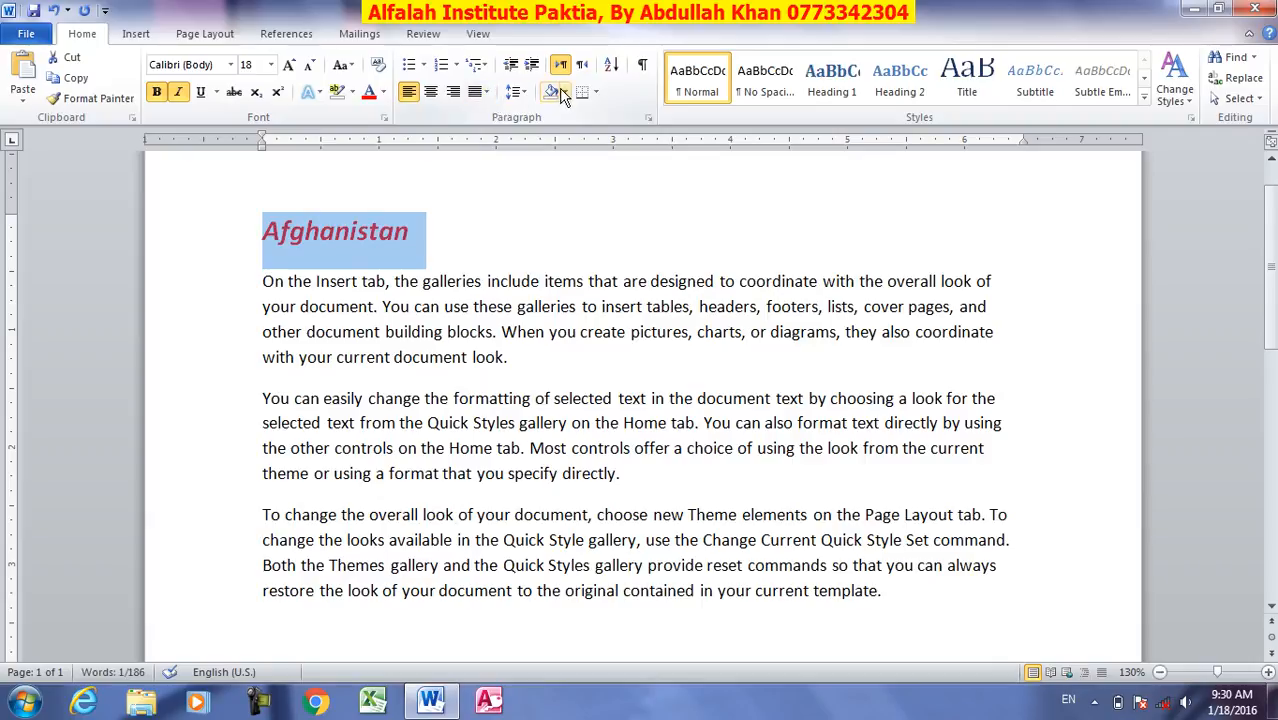
left_click(565, 91)
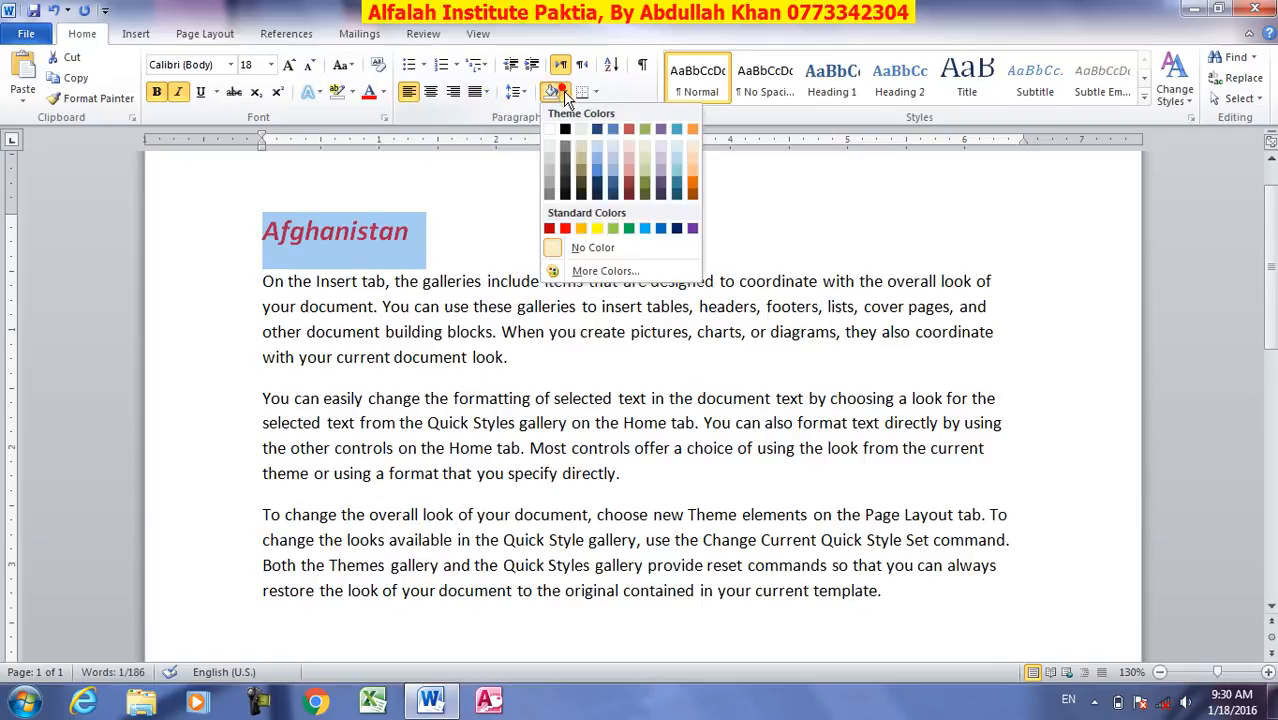
left_click(596, 228)
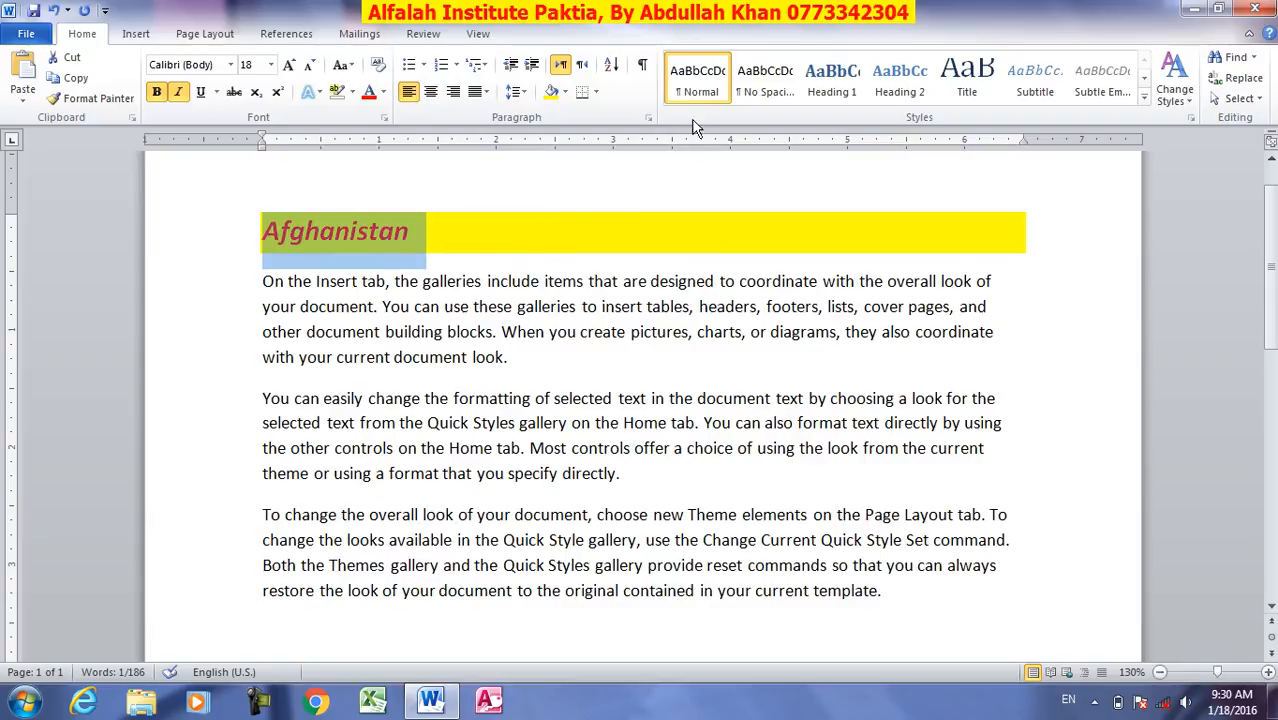
Save the "Afghanistan" heading's formatting as a new quick style named with a person's first name plus "style"
left_click(1144, 98)
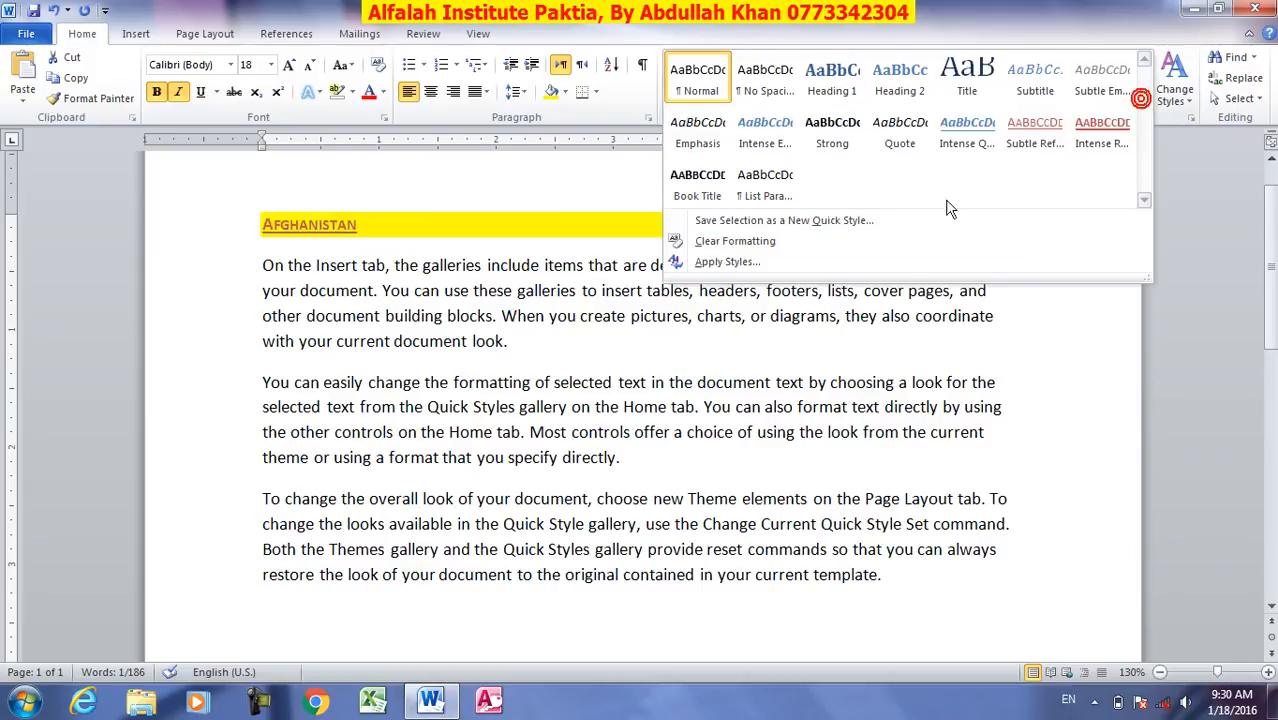
left_click(743, 221)
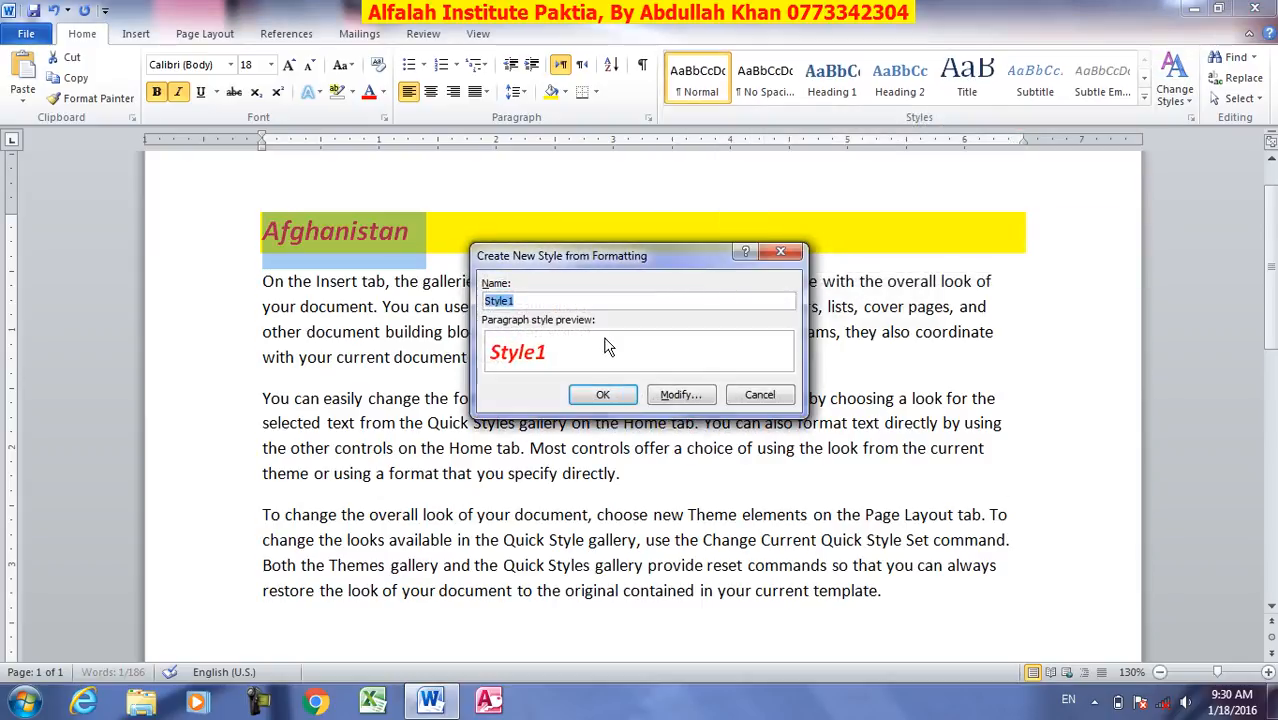
type("karim s")
key("Return")
left_click(630, 357)
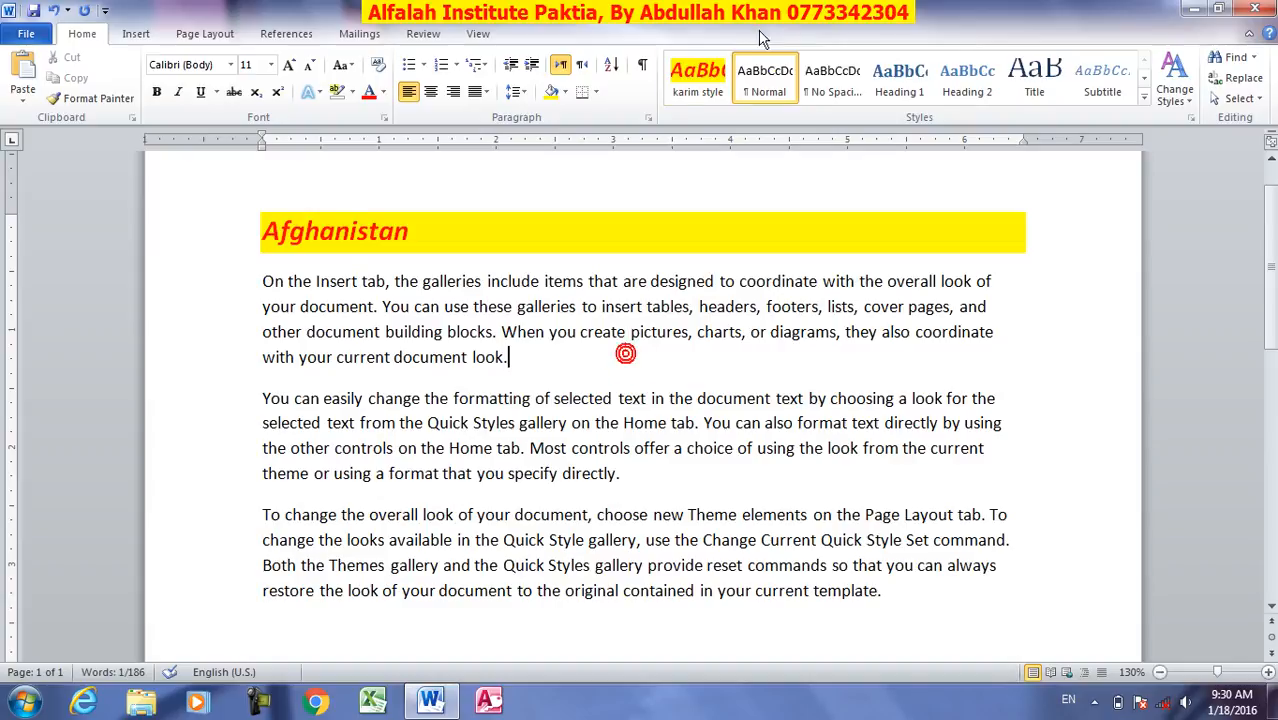
Enter the heading text "Kabul" below the last paragraph and generate sample paragraphs beneath it with =rand()
scroll(362, 562, "down", 1)
left_click(354, 567)
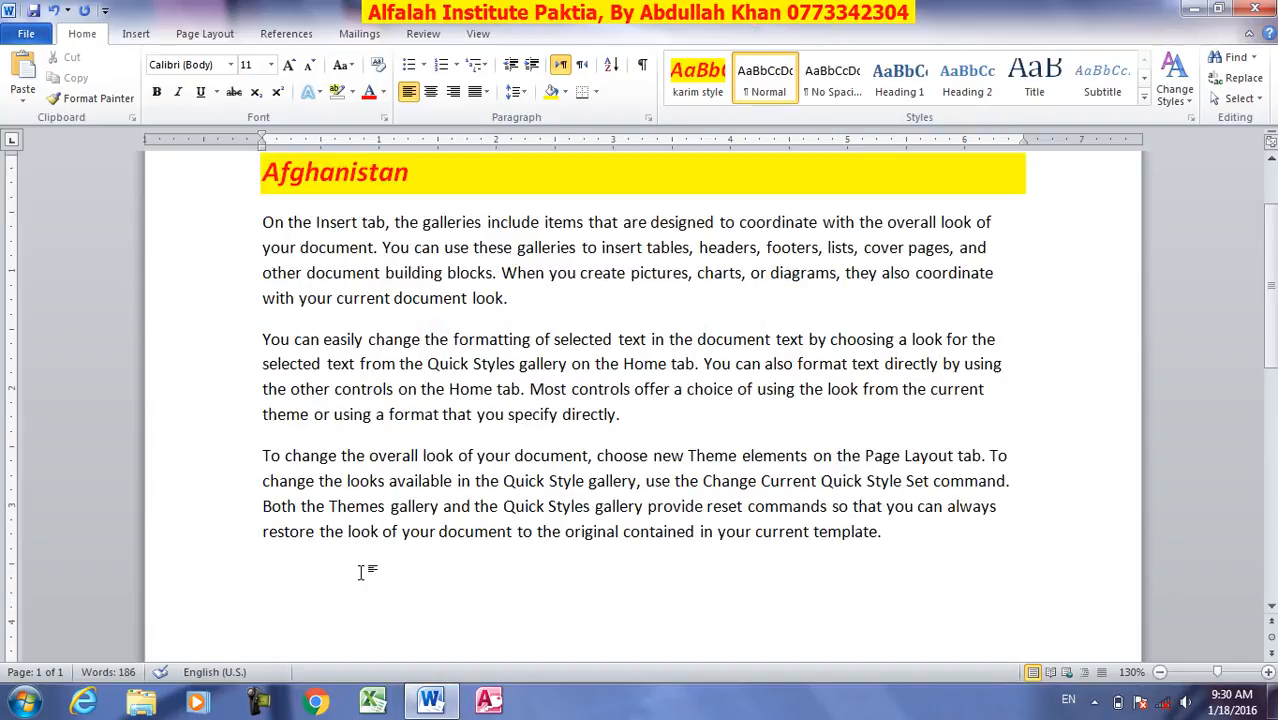
type("Kabul")
key("Return")
type("=rand()")
left_click(304, 573)
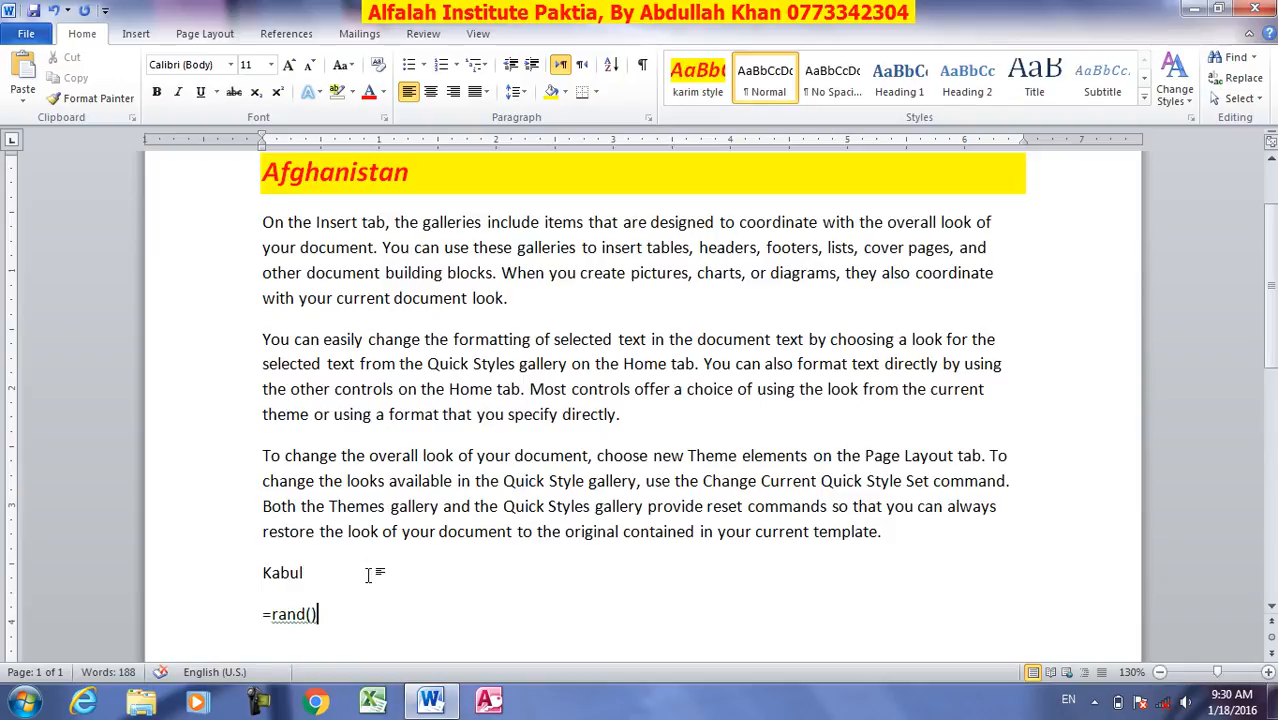
key("Return")
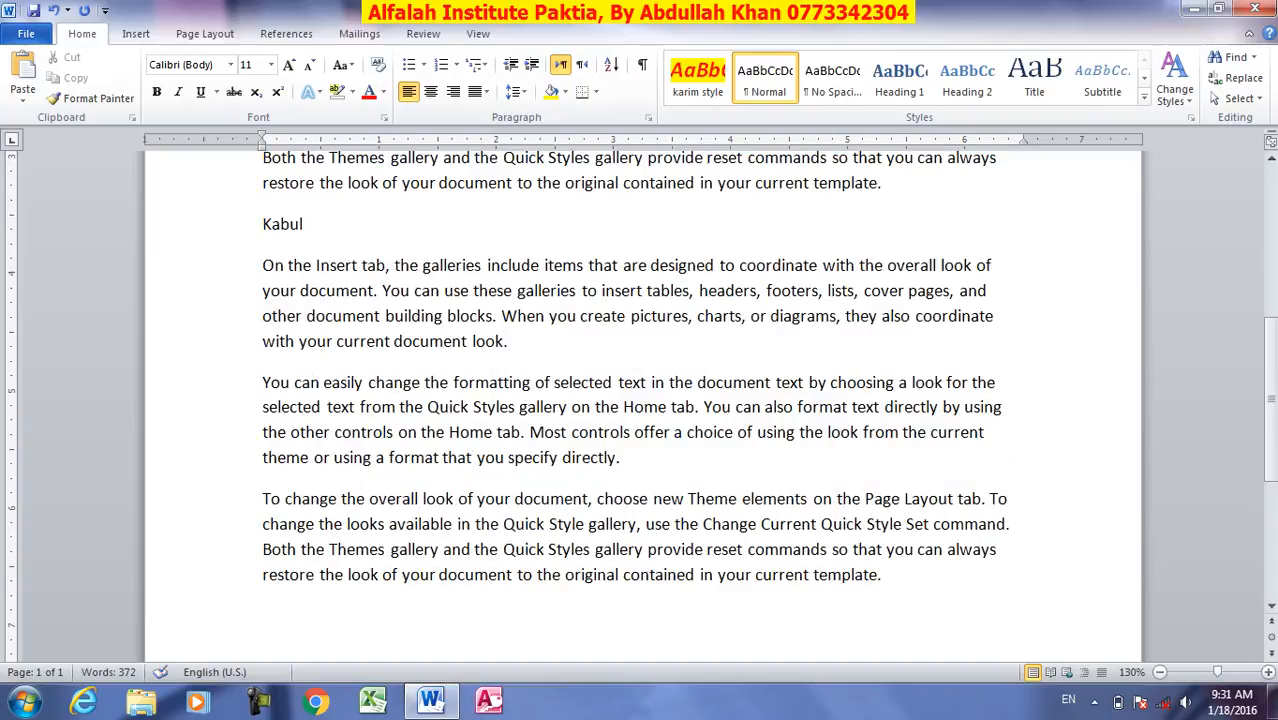
Apply the saved custom quick style to the "Kabul" heading
key("ctrl+Up")
key("ctrl+Up")
left_click_drag(321, 223, 262, 226)
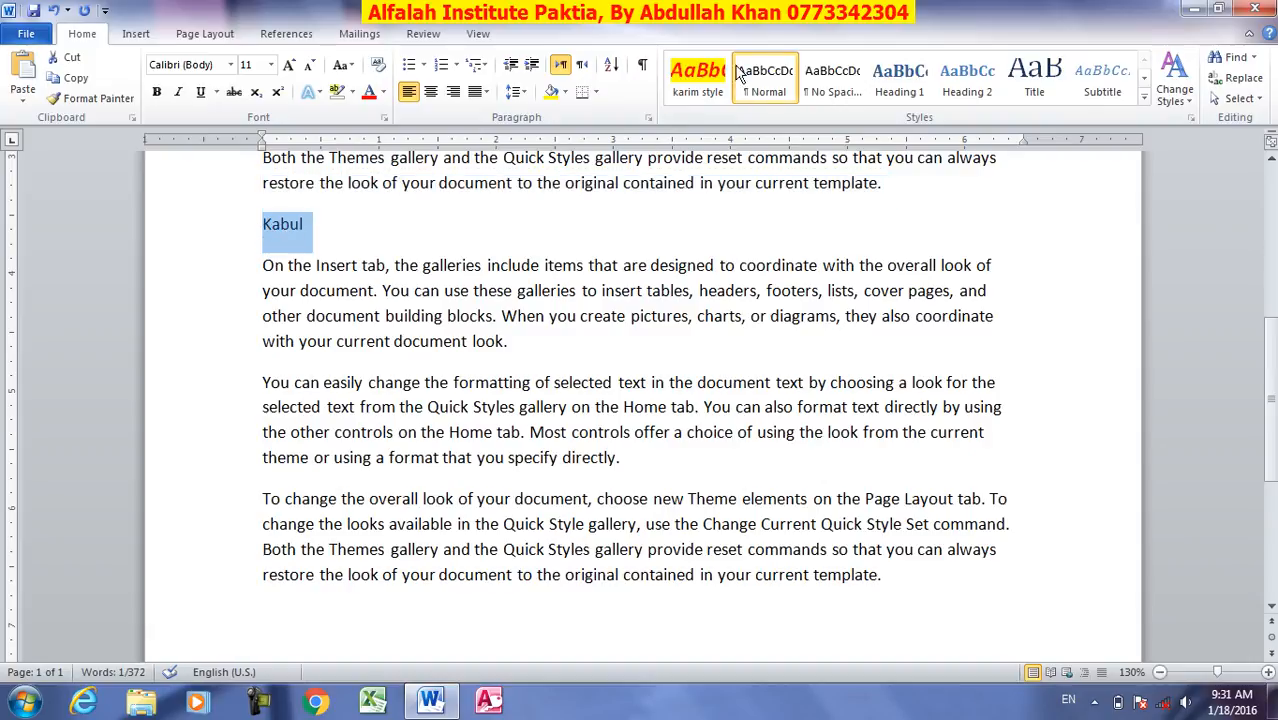
left_click(698, 75)
left_click(535, 377)
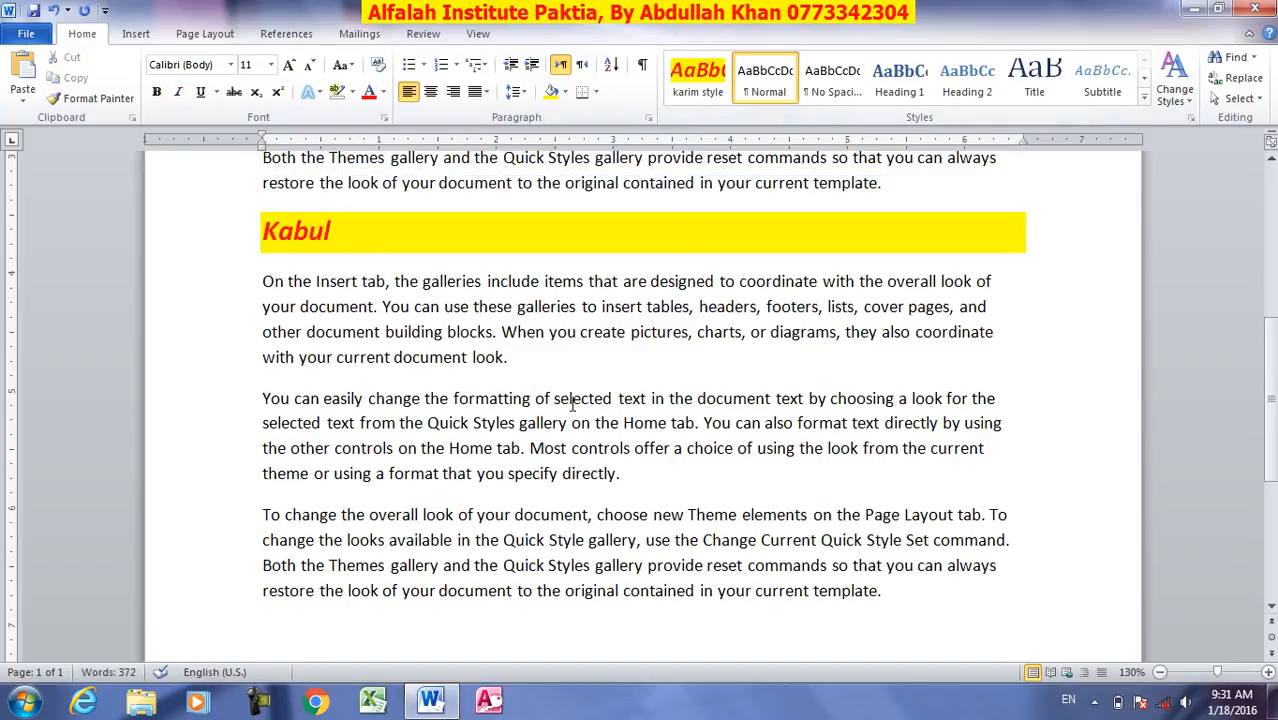
Undo the style applied to "Kabul" and return the "Afghanistan" heading to the Normal style
scroll(577, 406, "up", 1)
key("ctrl+z")
scroll(576, 412, "up", 7)
left_click(428, 309)
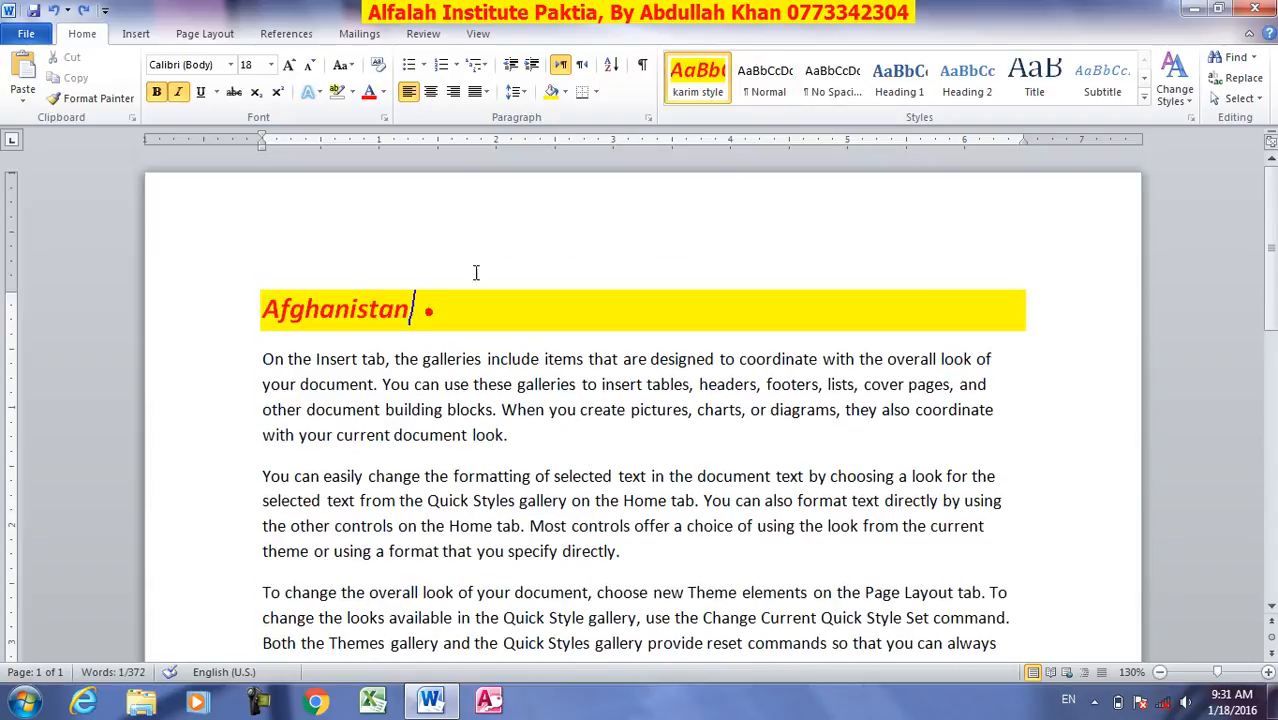
left_click(775, 88)
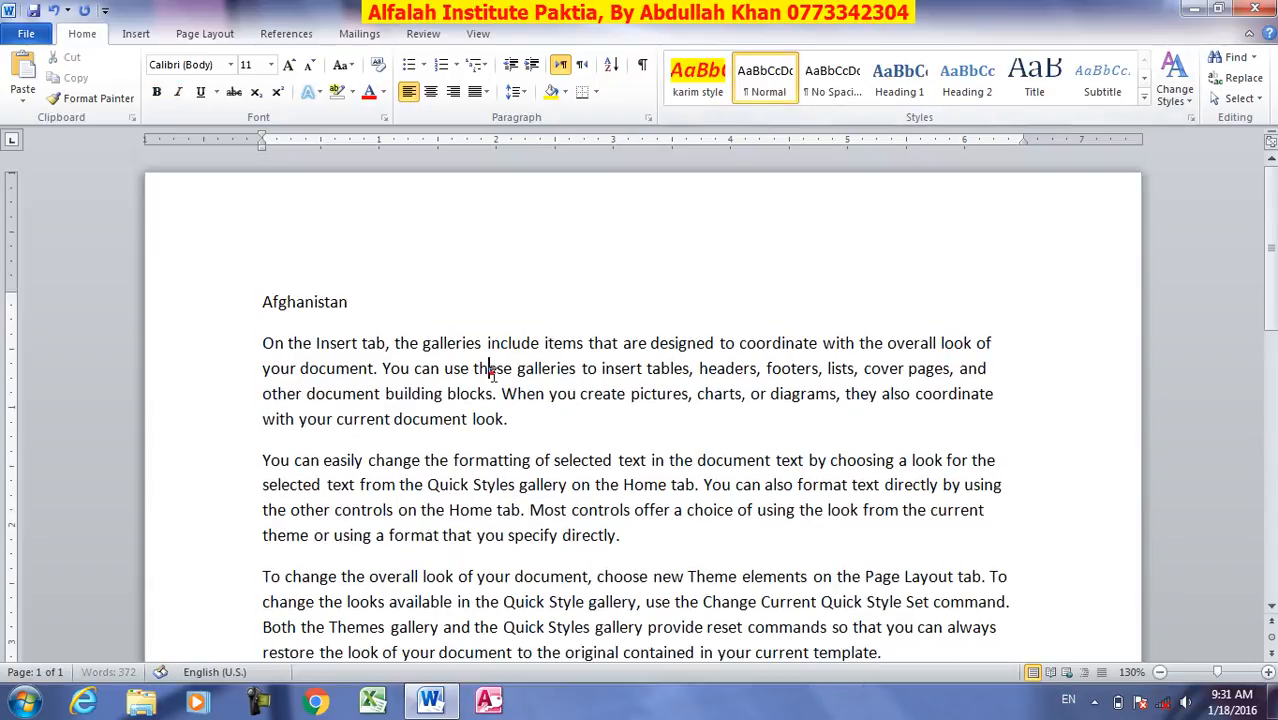
Apply the Heading 1 style to the entire document text
key("ctrl+a")
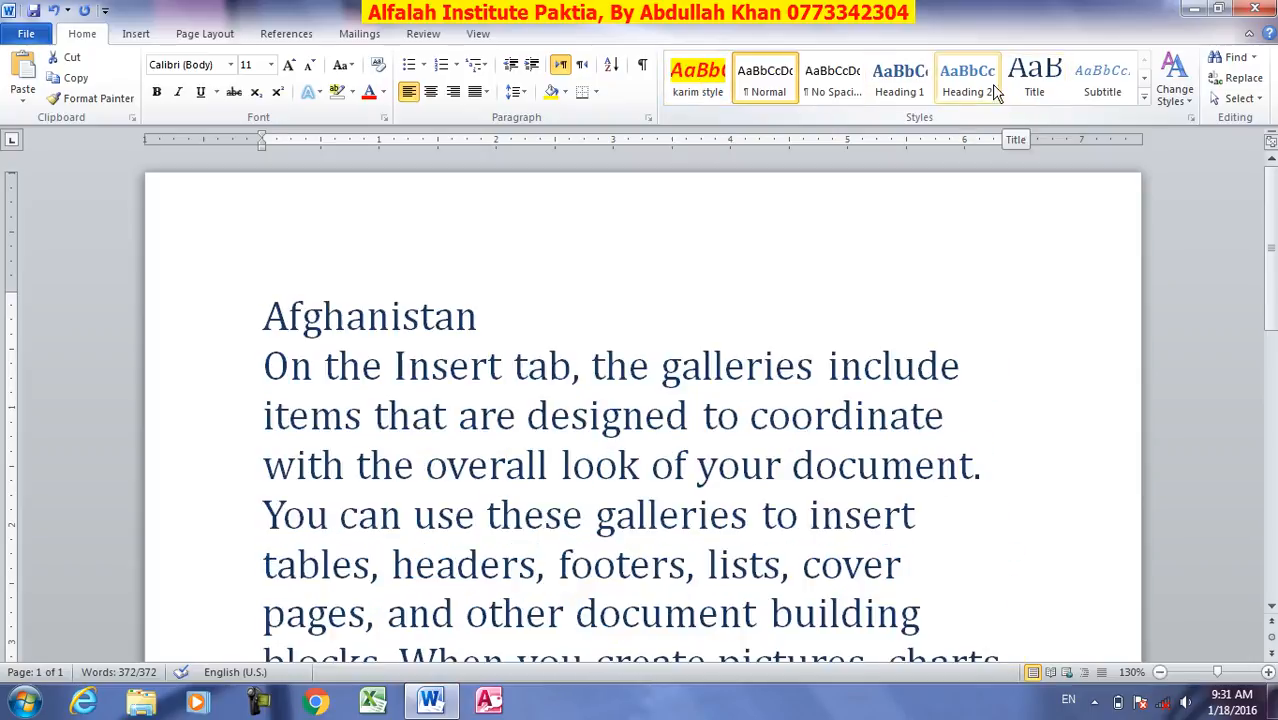
left_click(1145, 98)
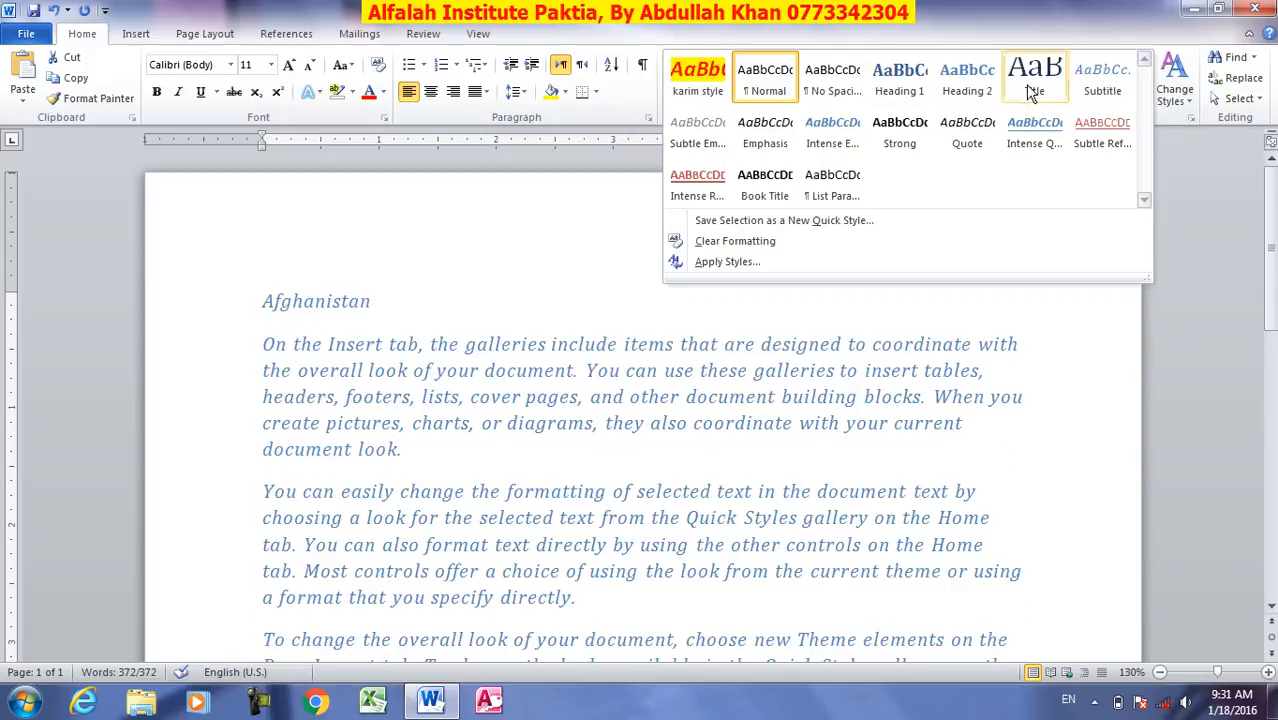
left_click(928, 85)
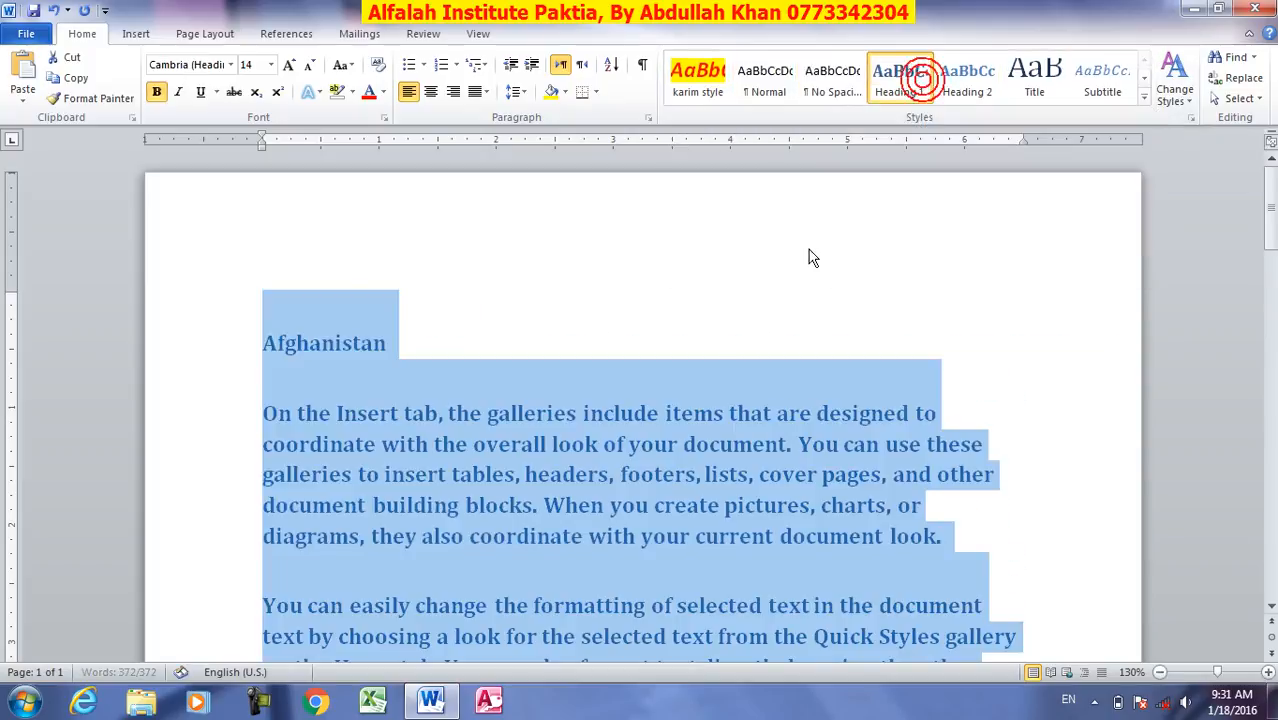
Examine the available options for changing the document's style set, colors, fonts, paragraph spacing and default
left_click(1175, 88)
mouse_move(1181, 125)
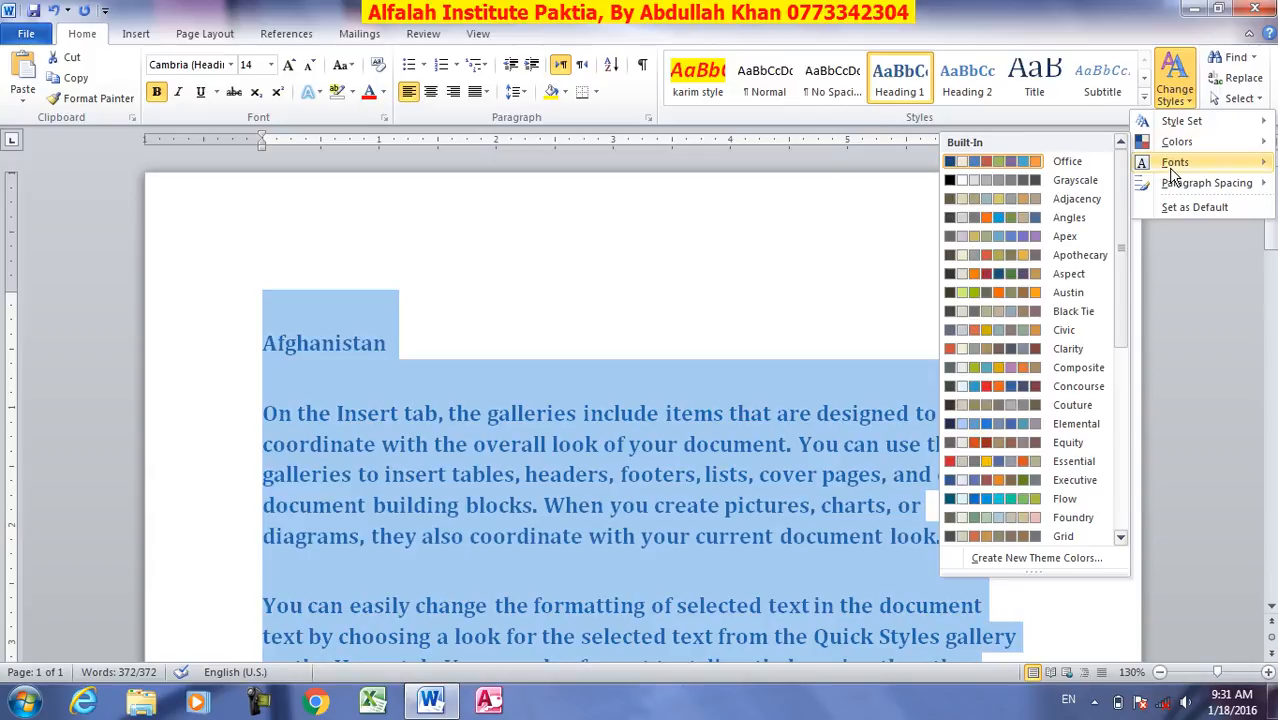
mouse_move(1150, 162)
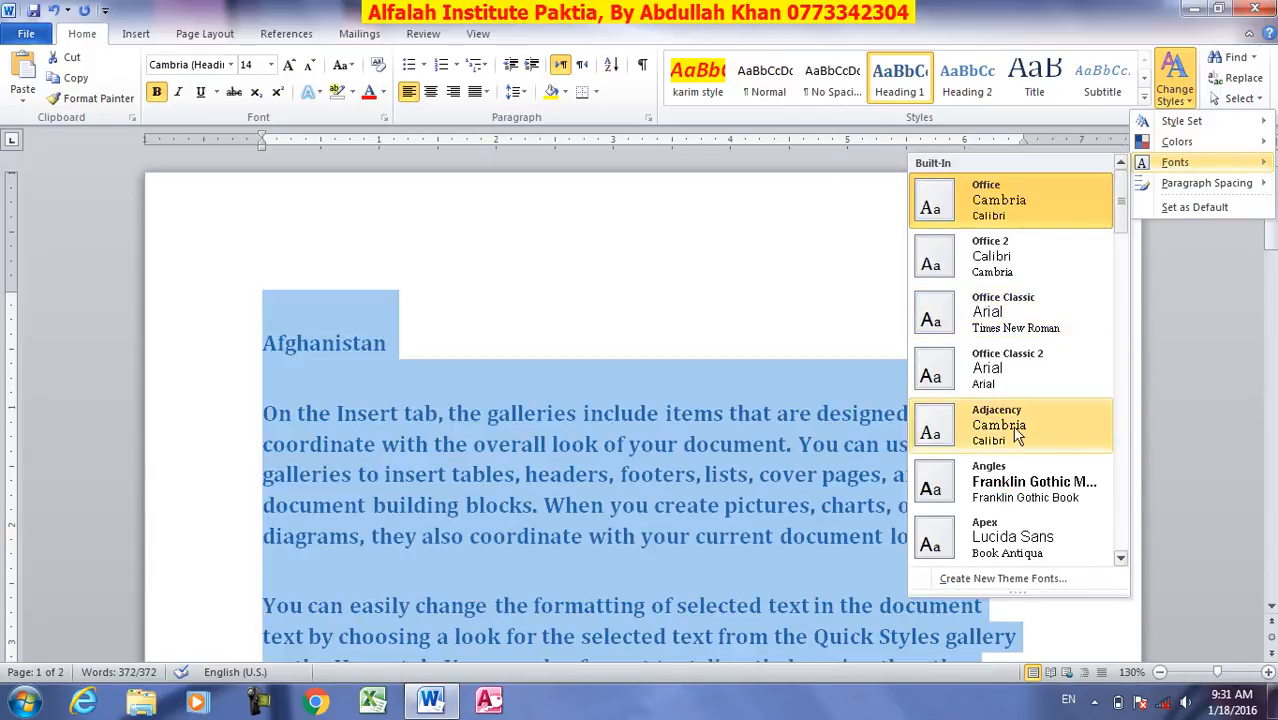
mouse_move(1203, 191)
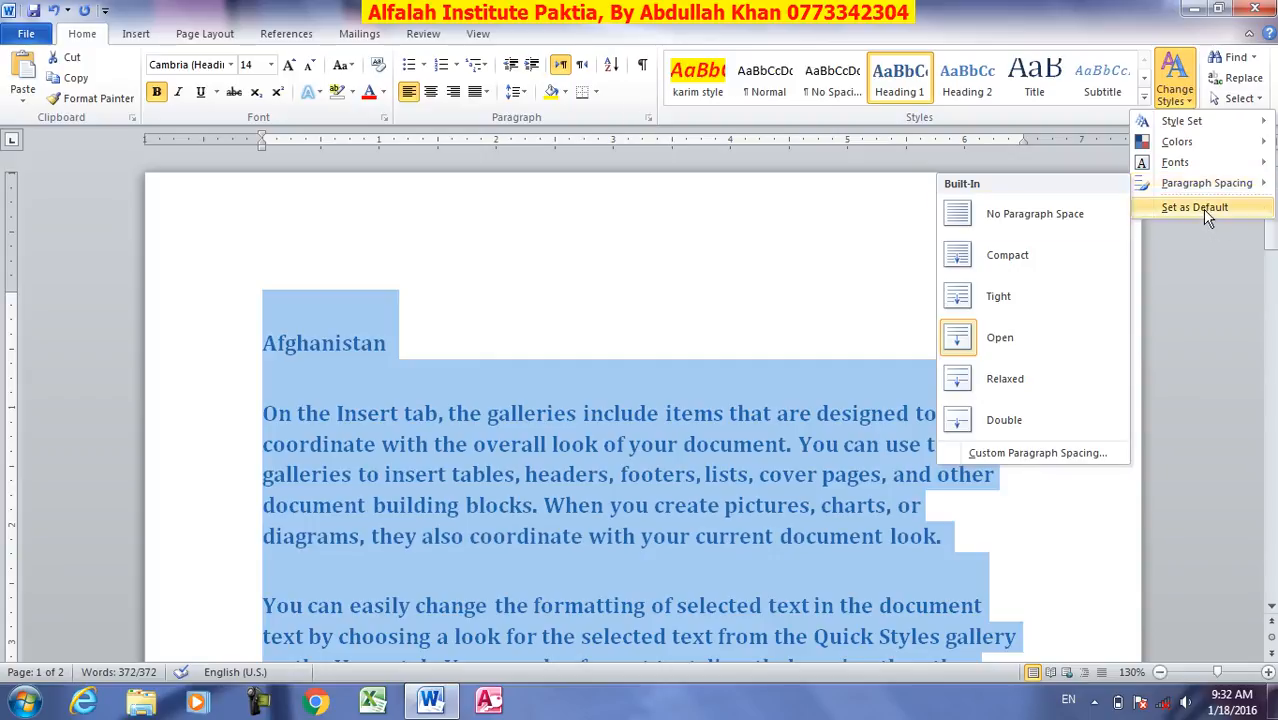
left_click(500, 360)
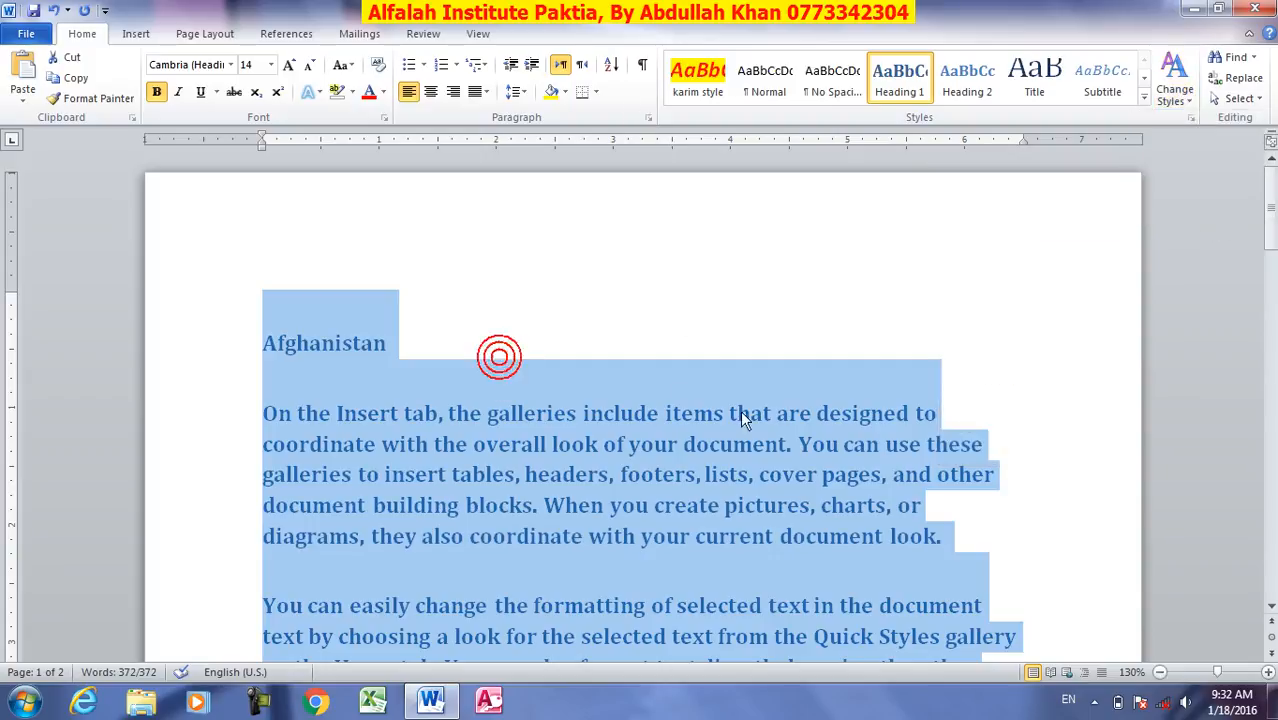
left_click(1164, 92)
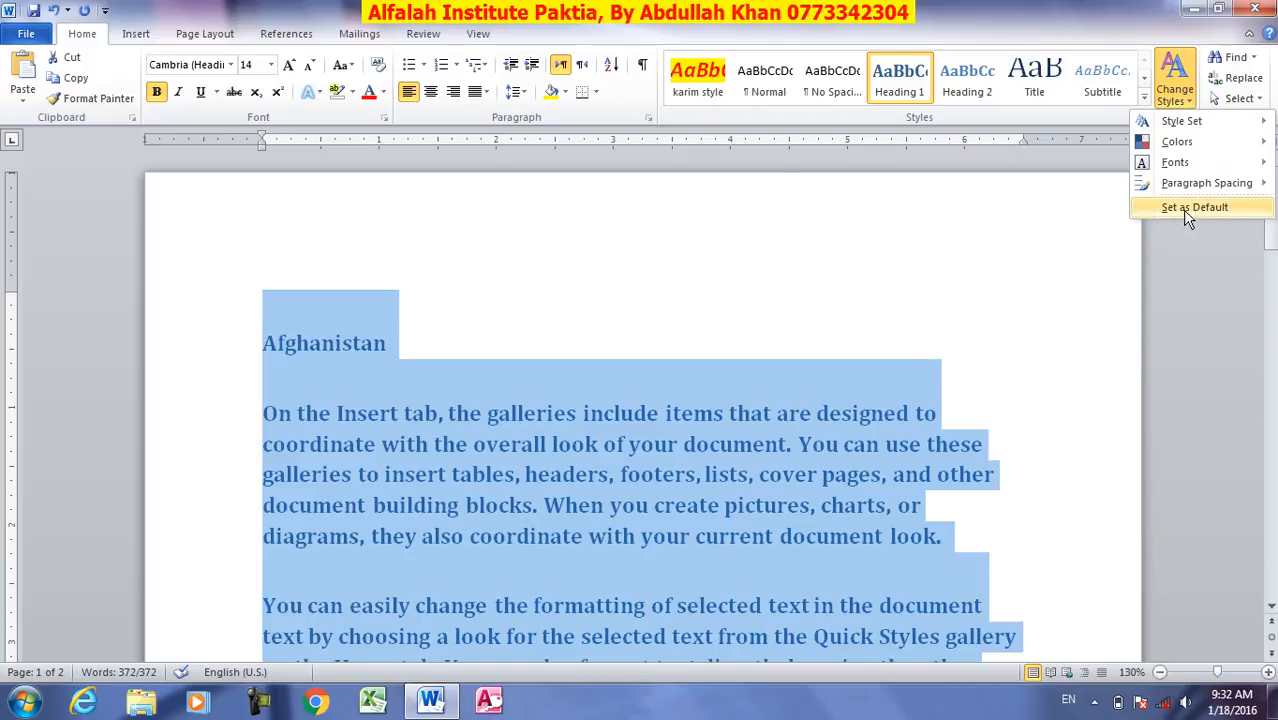
left_click(24, 703)
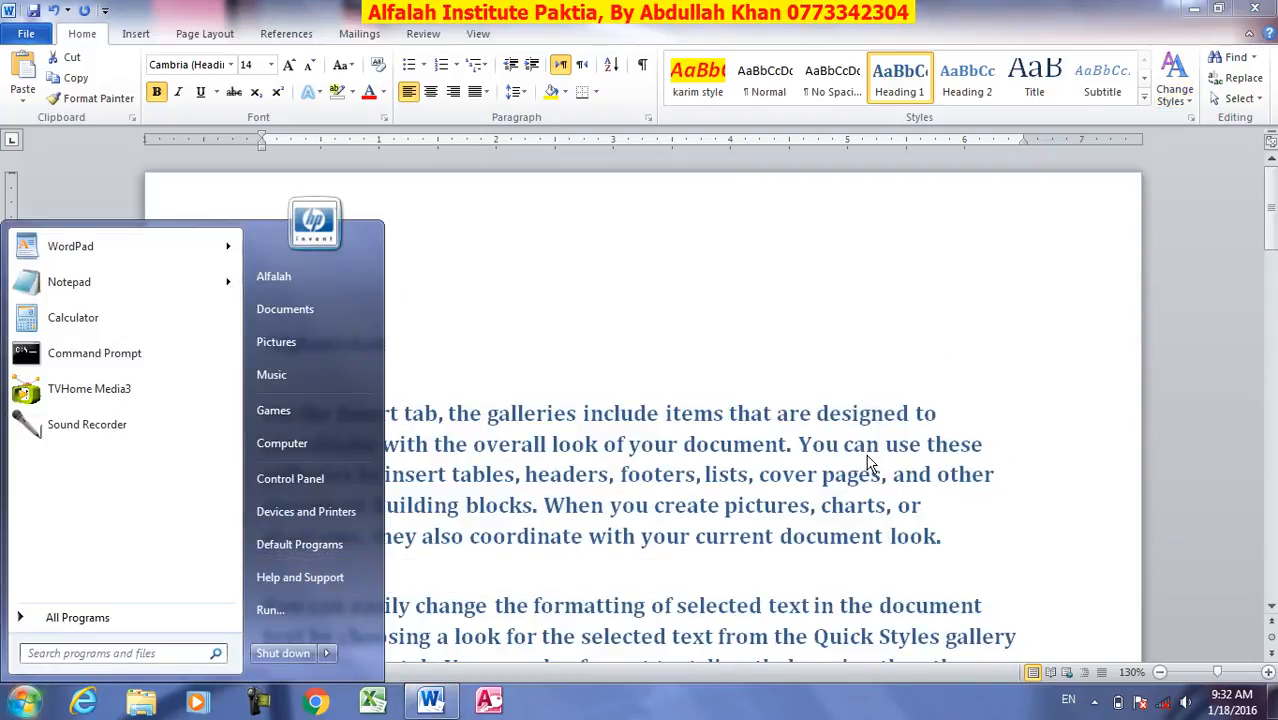
left_click(718, 470)
Replace the whole document's text with the heading "Afghanistan" in the Heading 1 style
key("ctrl+a")
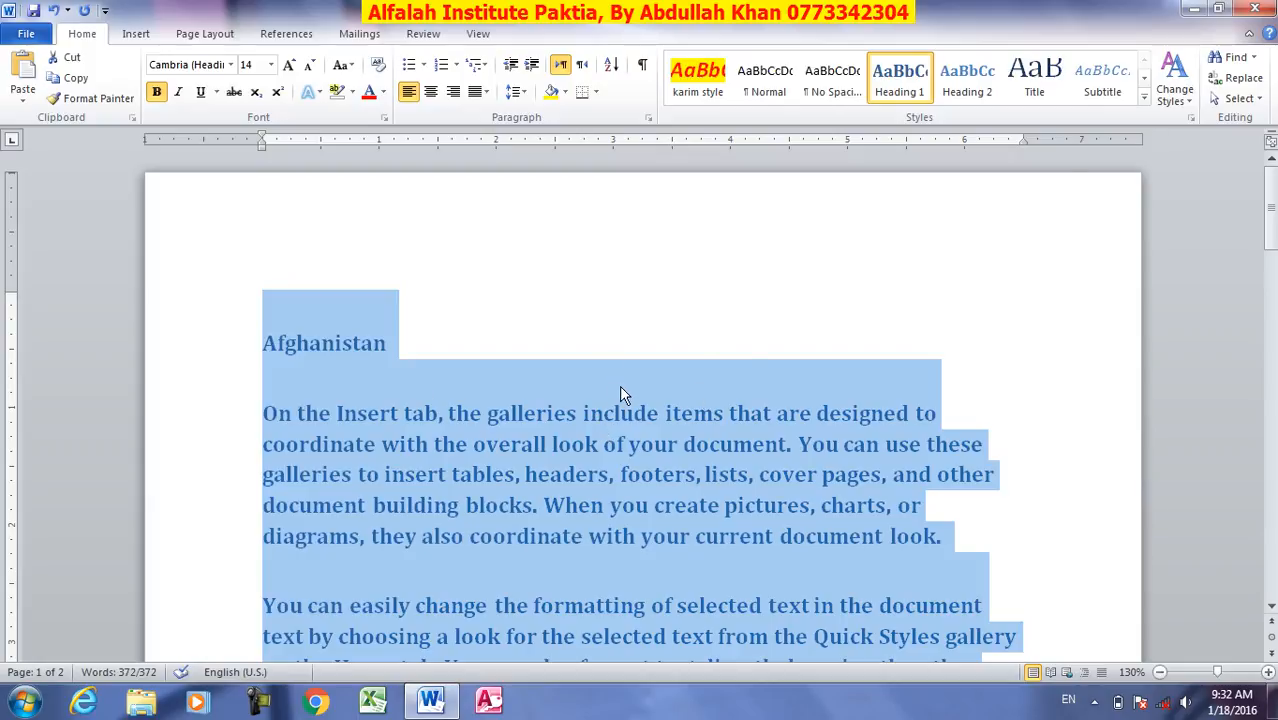
key("Delete")
type("Af")
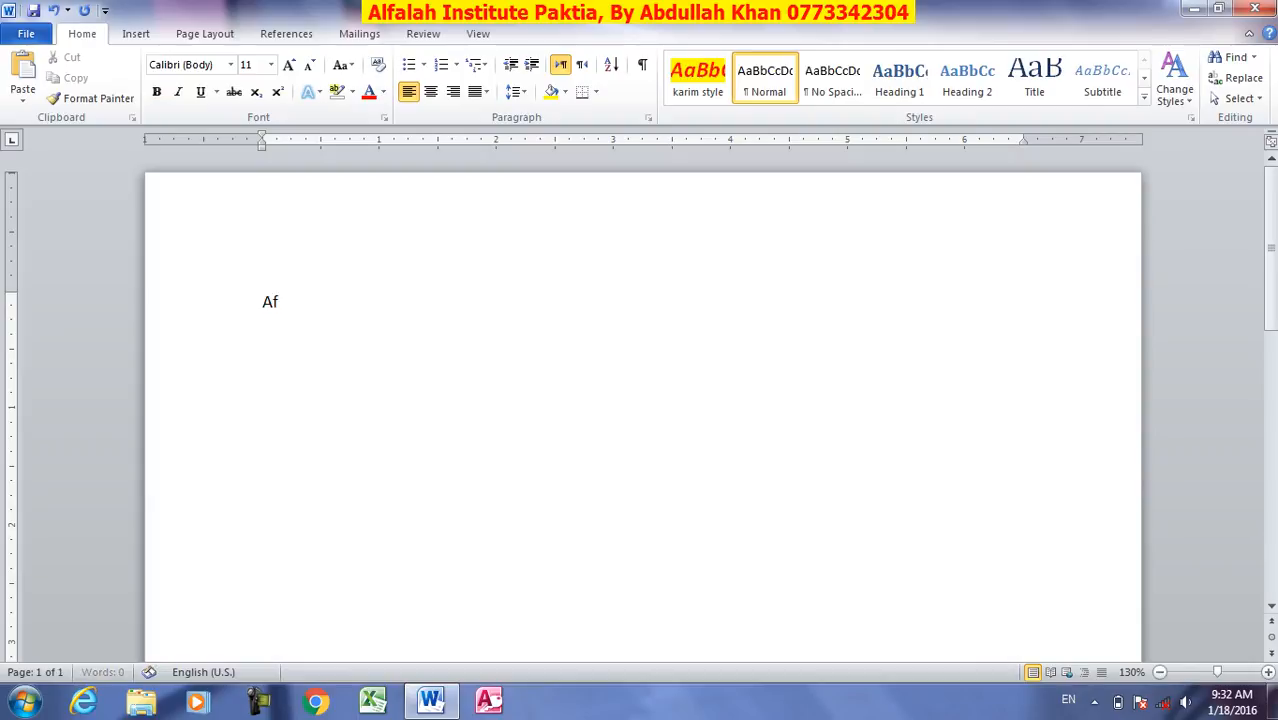
type("ghanistan")
key("Return")
left_click(898, 72)
Generate sample paragraphs below the "Afghanistan" heading with =rand()
left_click(327, 382)
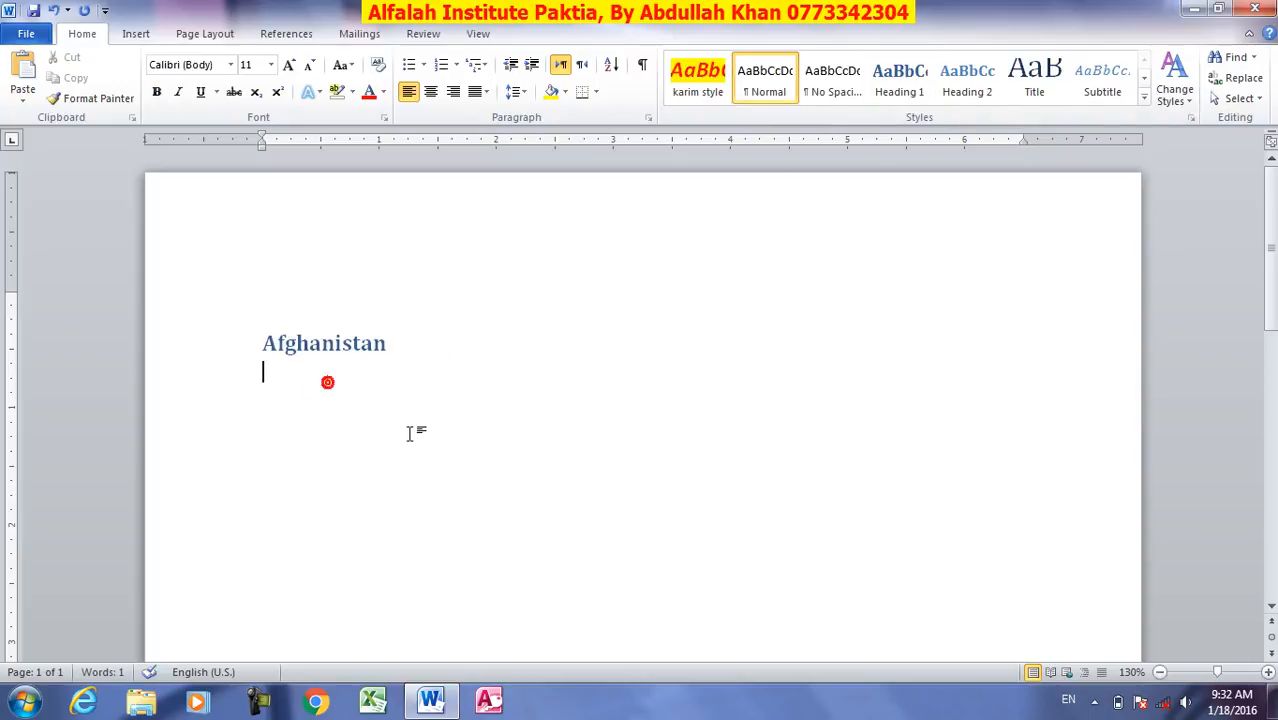
type("=rand()")
key("Return")
Add a "Kabul" heading in the Heading 1 style after the last paragraph and generate sample paragraphs beneath it with =rand()
type("K")
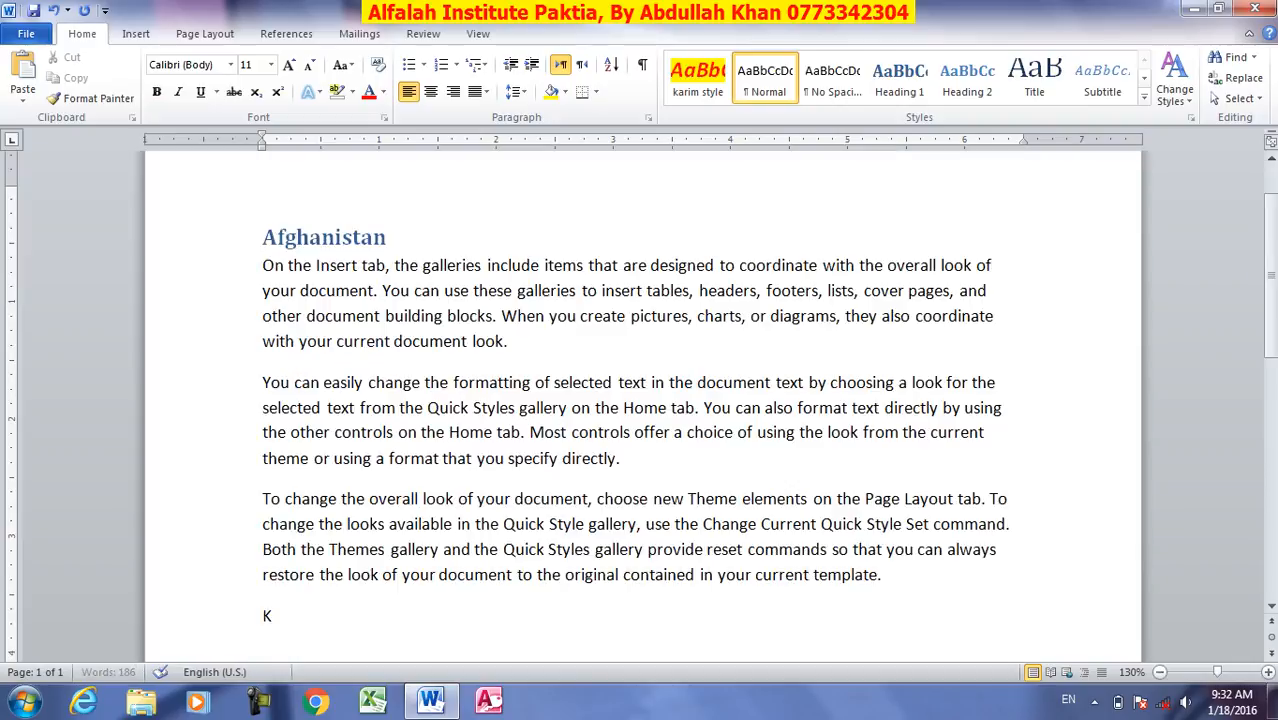
type("abul")
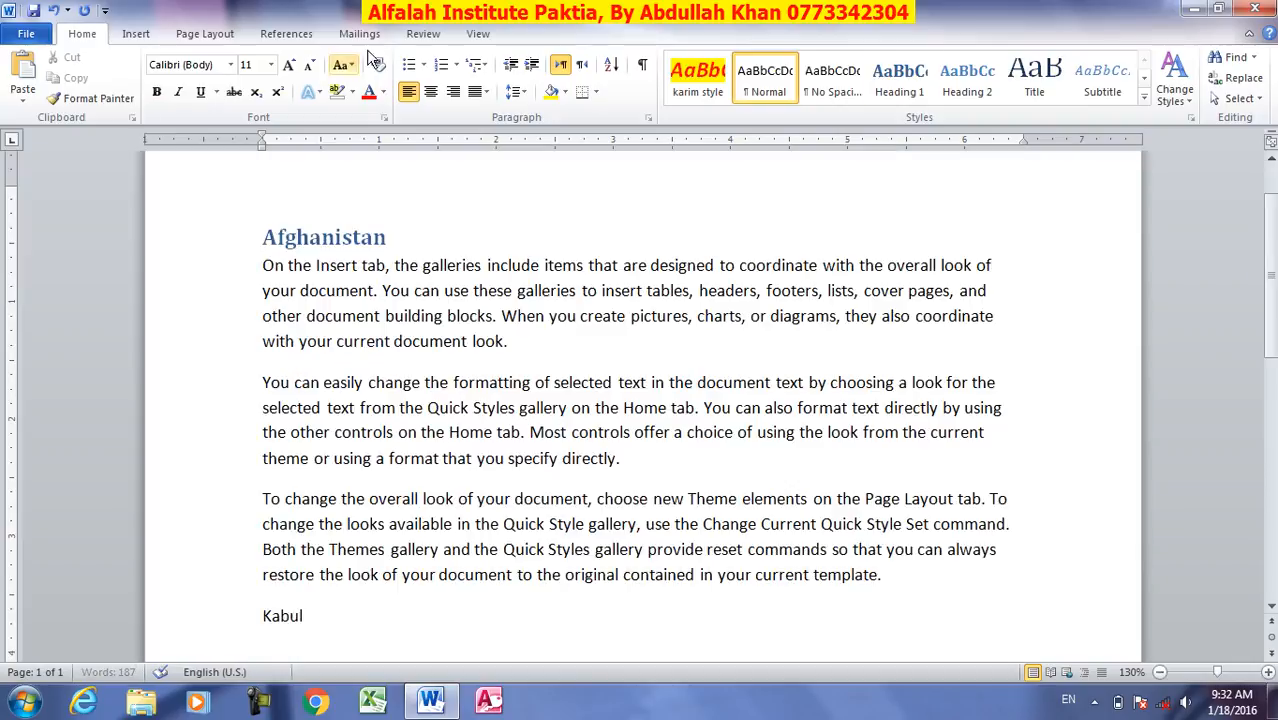
left_click(918, 86)
key("Return")
type("=")
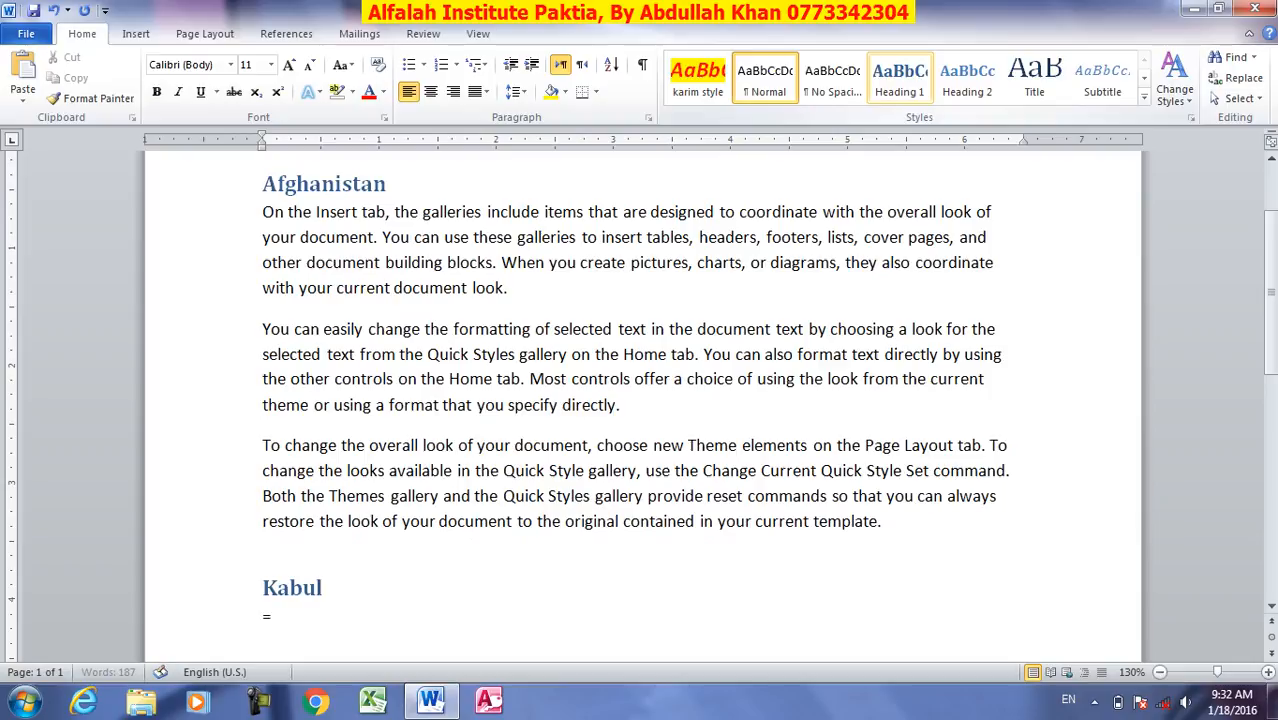
type("rand()")
key("Return")
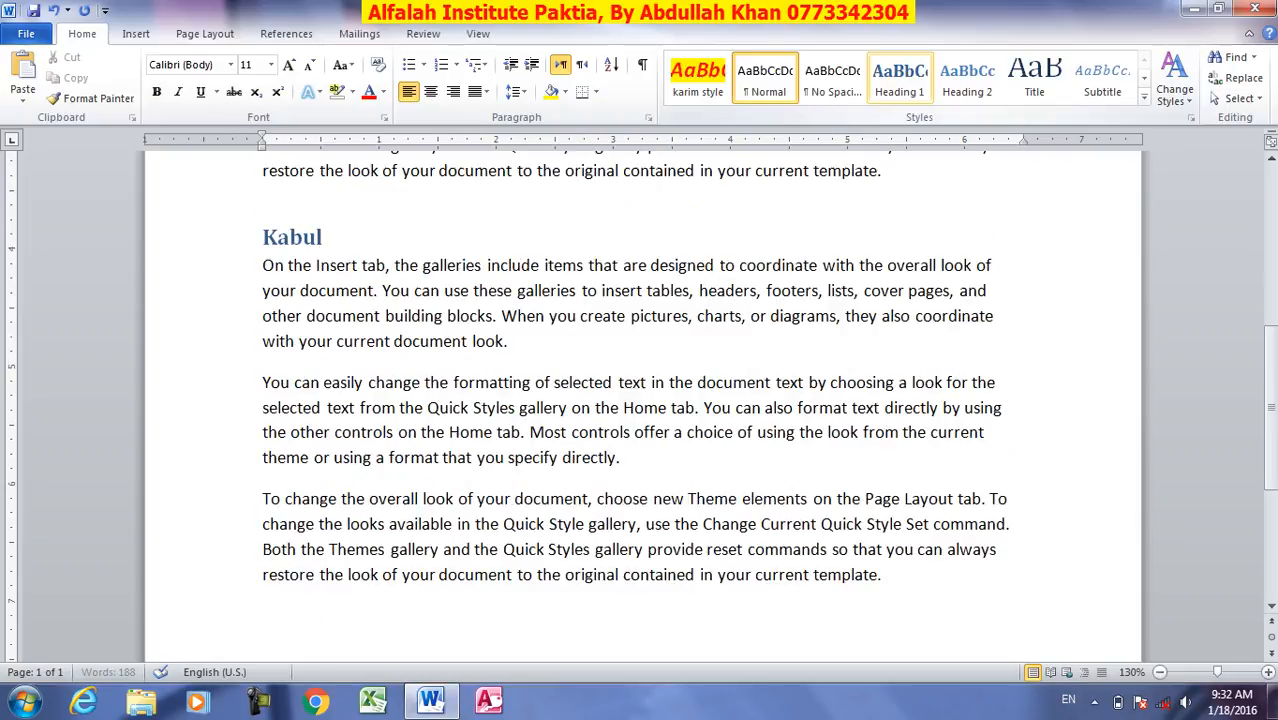
Generate further sample paragraphs at the end of the document with =rand(33)
type("=rand(")
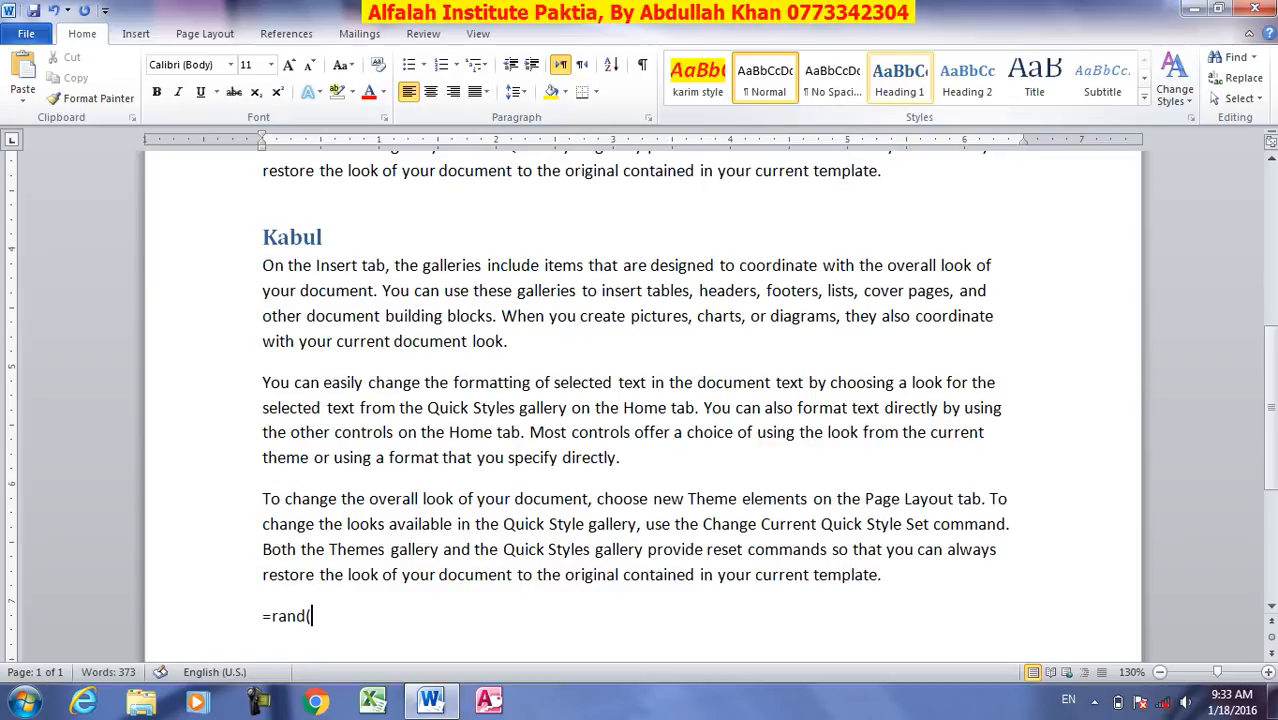
type("33)")
key("Return")
Search the document for "you" from its beginning and browse the matching pages by thumbnail
key("ctrl+Home")
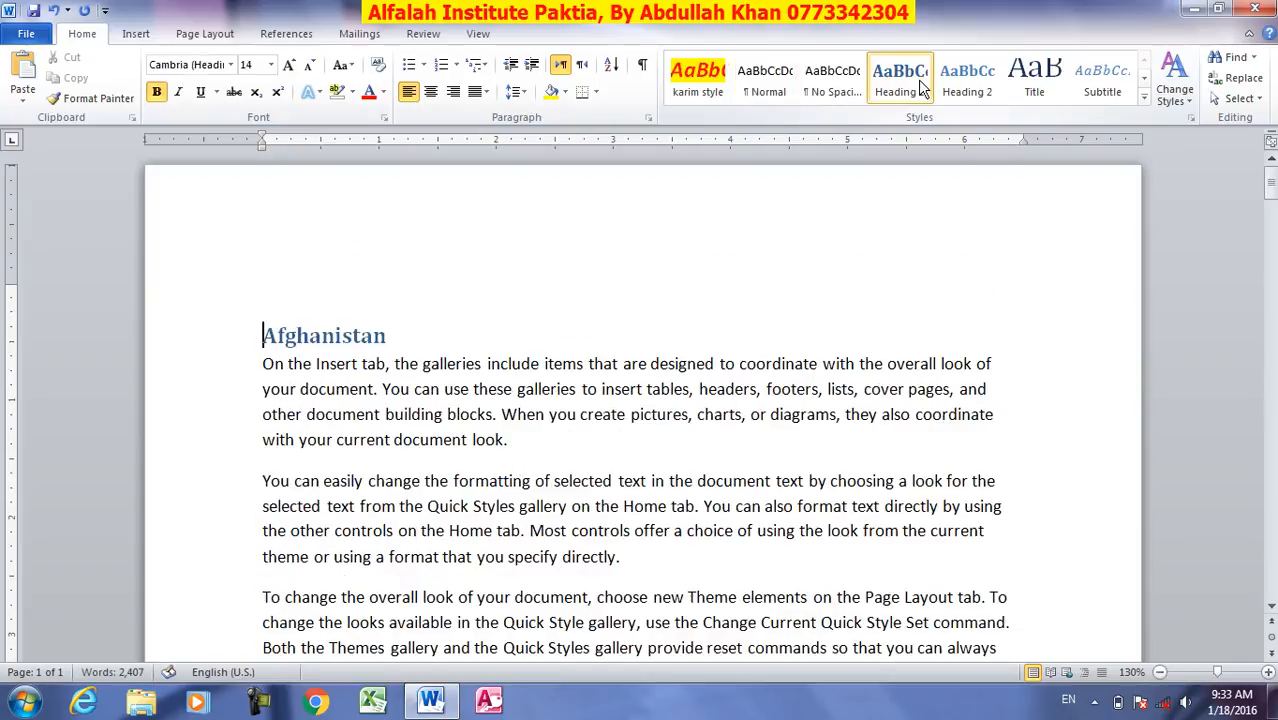
left_click(1234, 58)
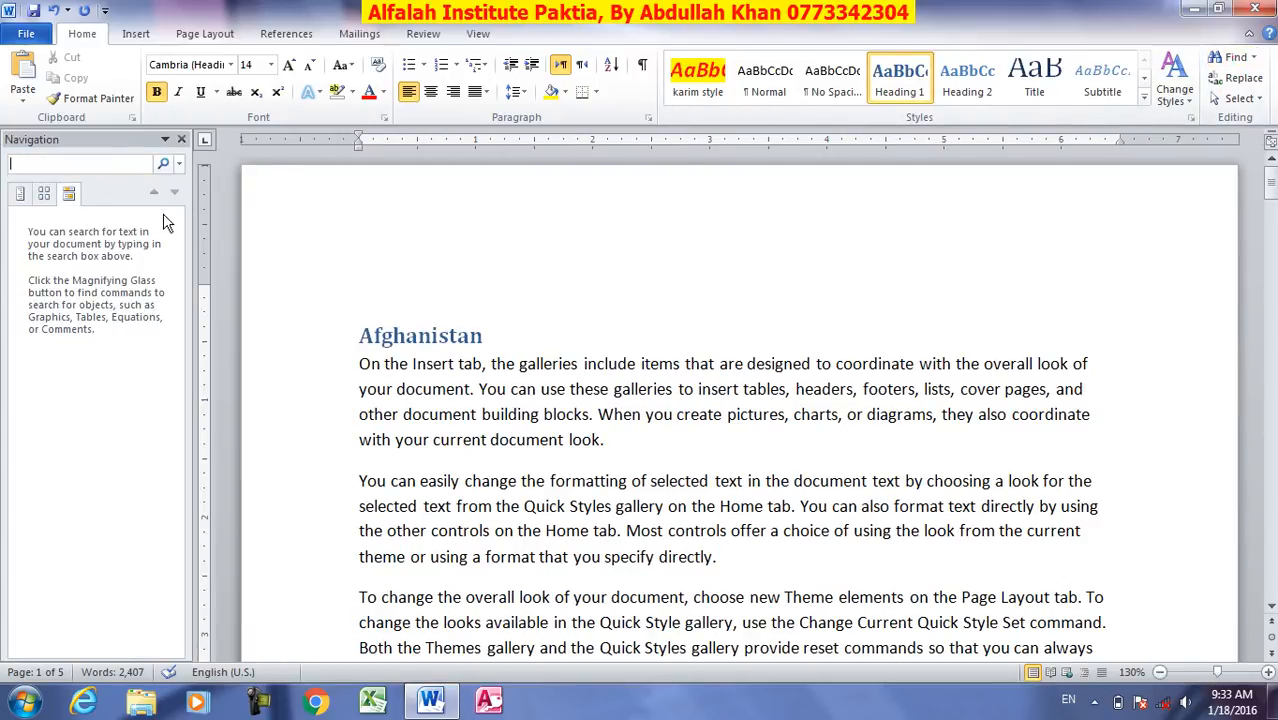
type("you")
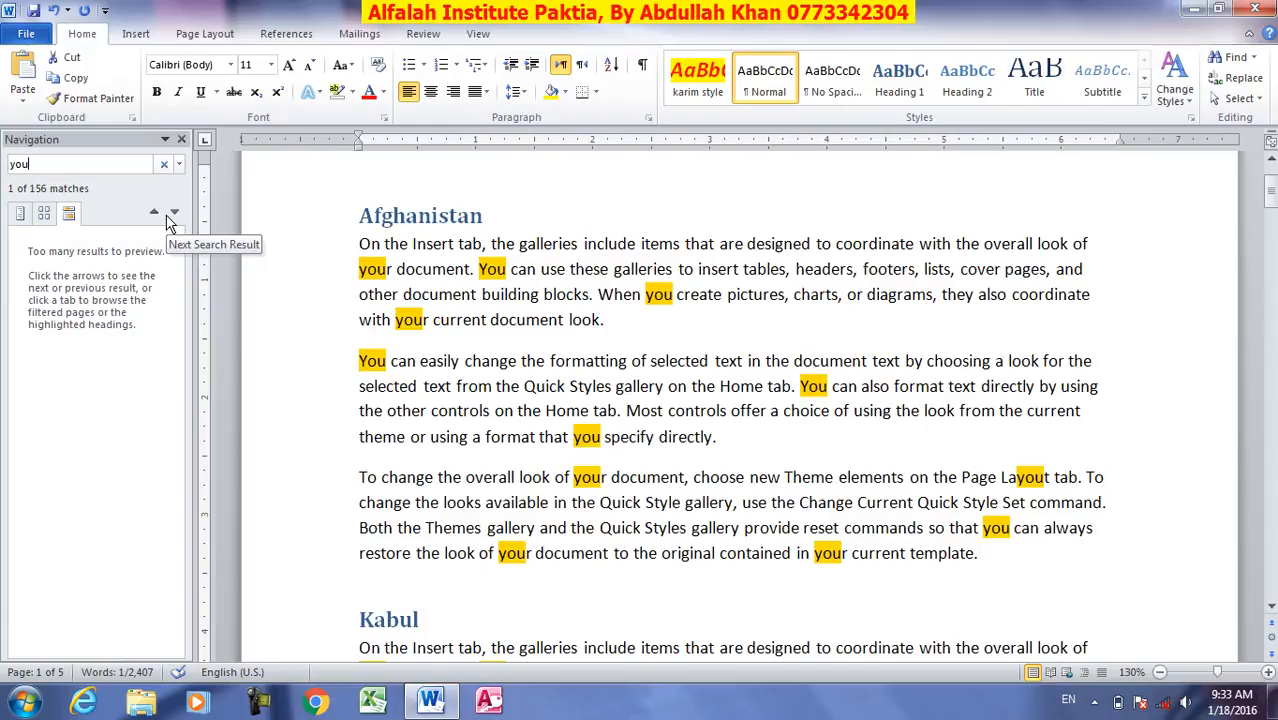
left_click(46, 215)
left_click(105, 487)
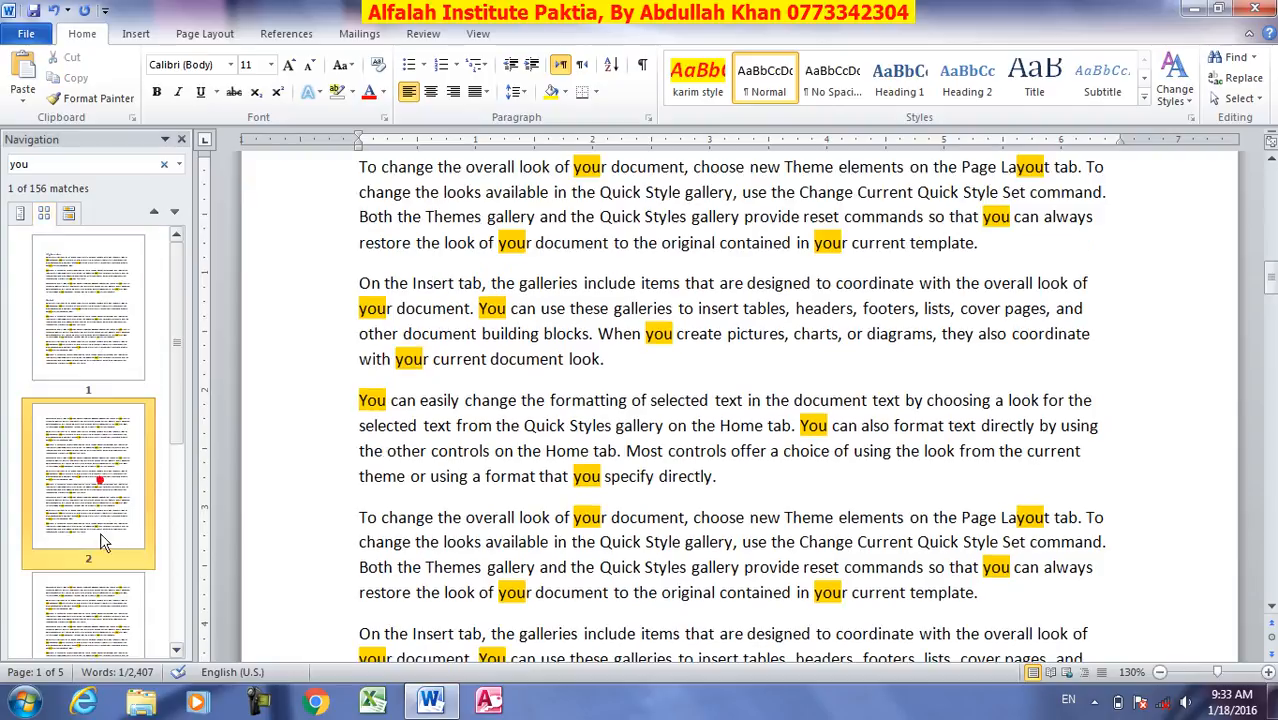
left_click(78, 370)
left_click(78, 248)
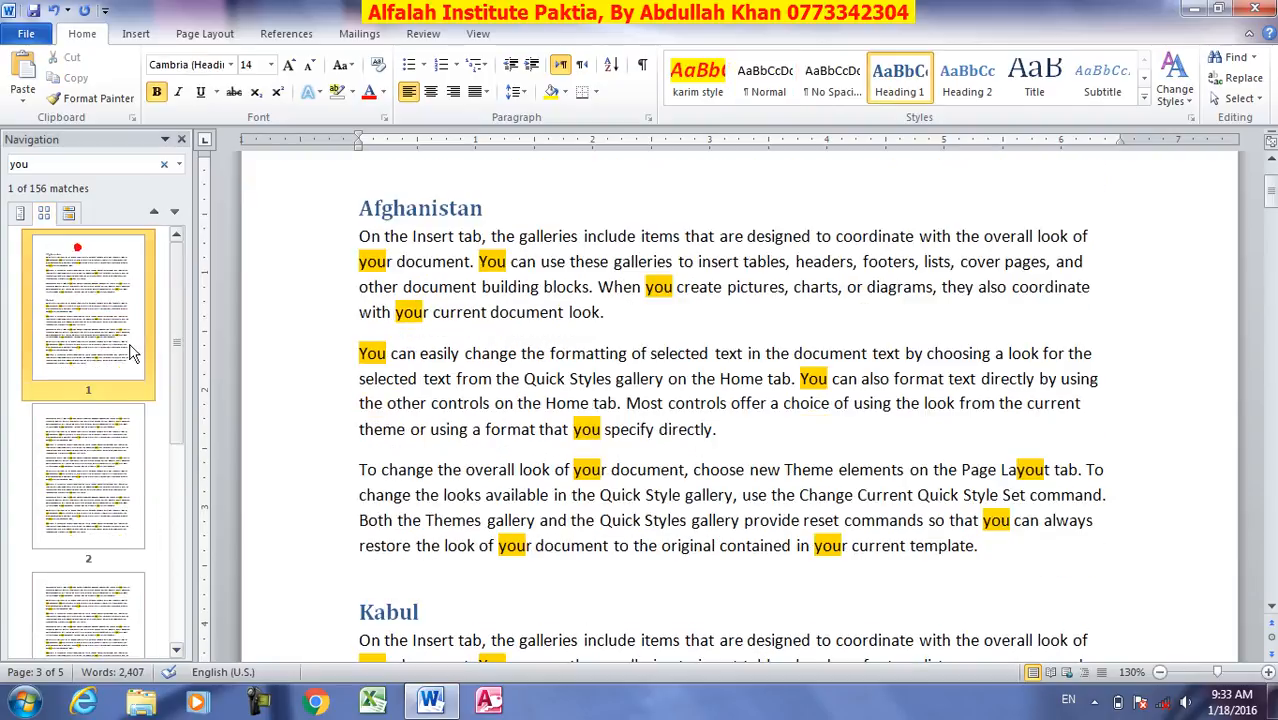
Navigate between the "Afghanistan" and "Kabul" sections through the list of document headings, and close the navigation view
left_click(20, 213)
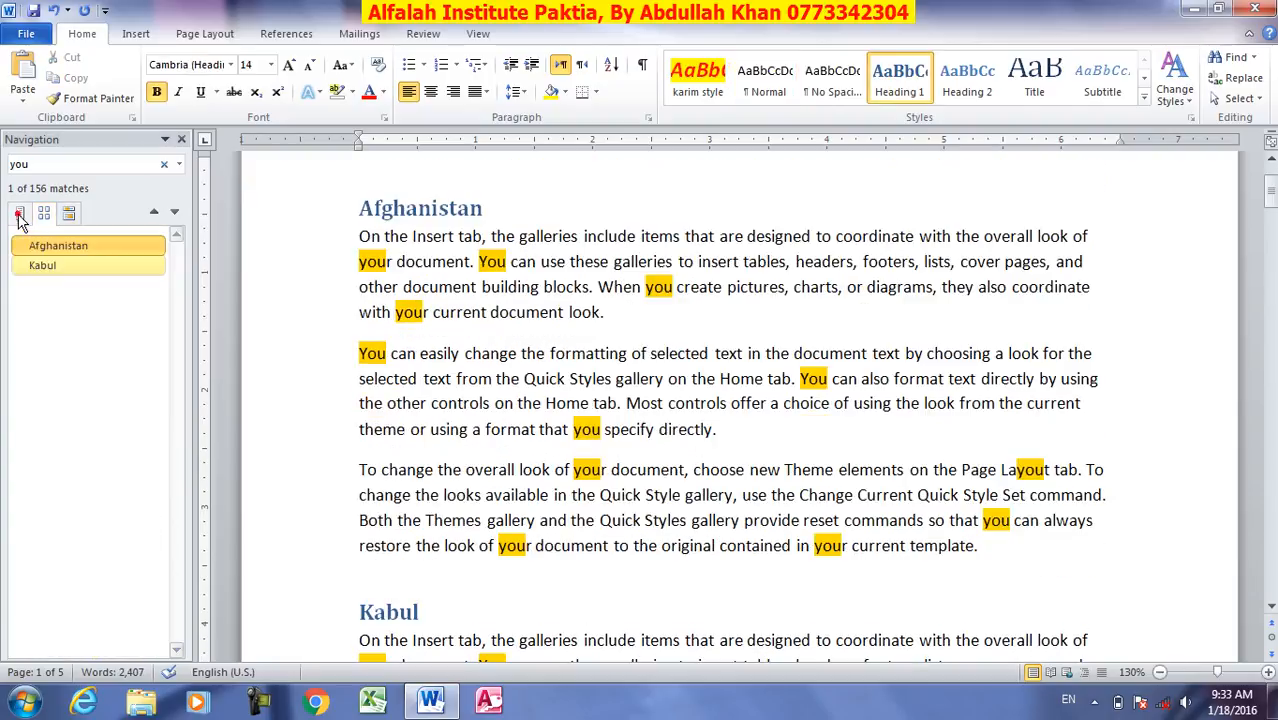
left_click(55, 265)
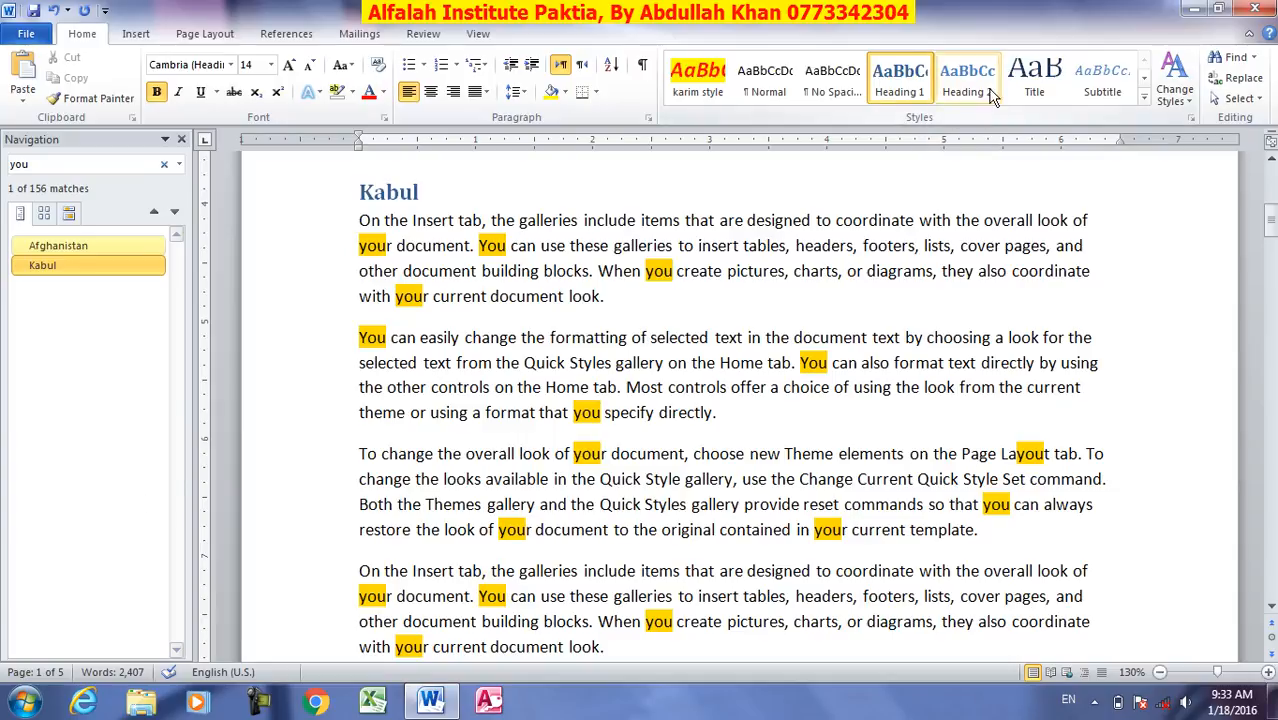
left_click(44, 247)
left_click(44, 265)
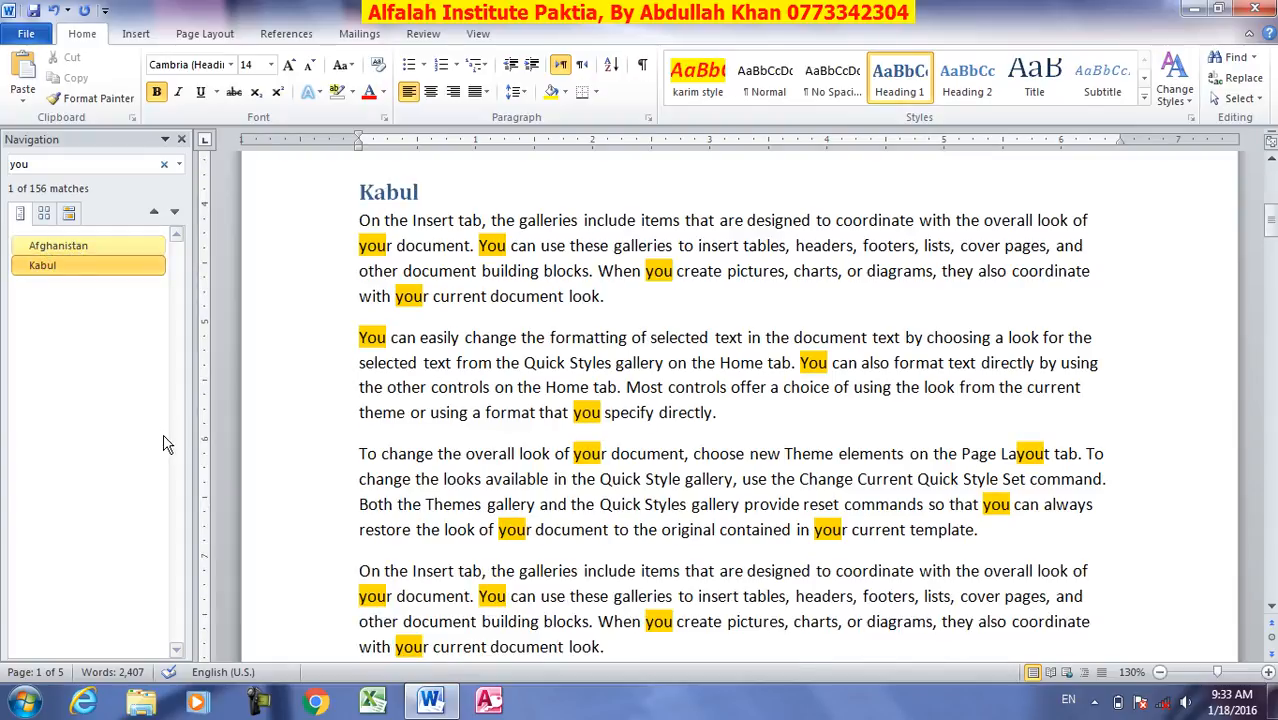
left_click(181, 139)
View the Advanced Find options with their extra search settings and close the dialog
left_click(1255, 66)
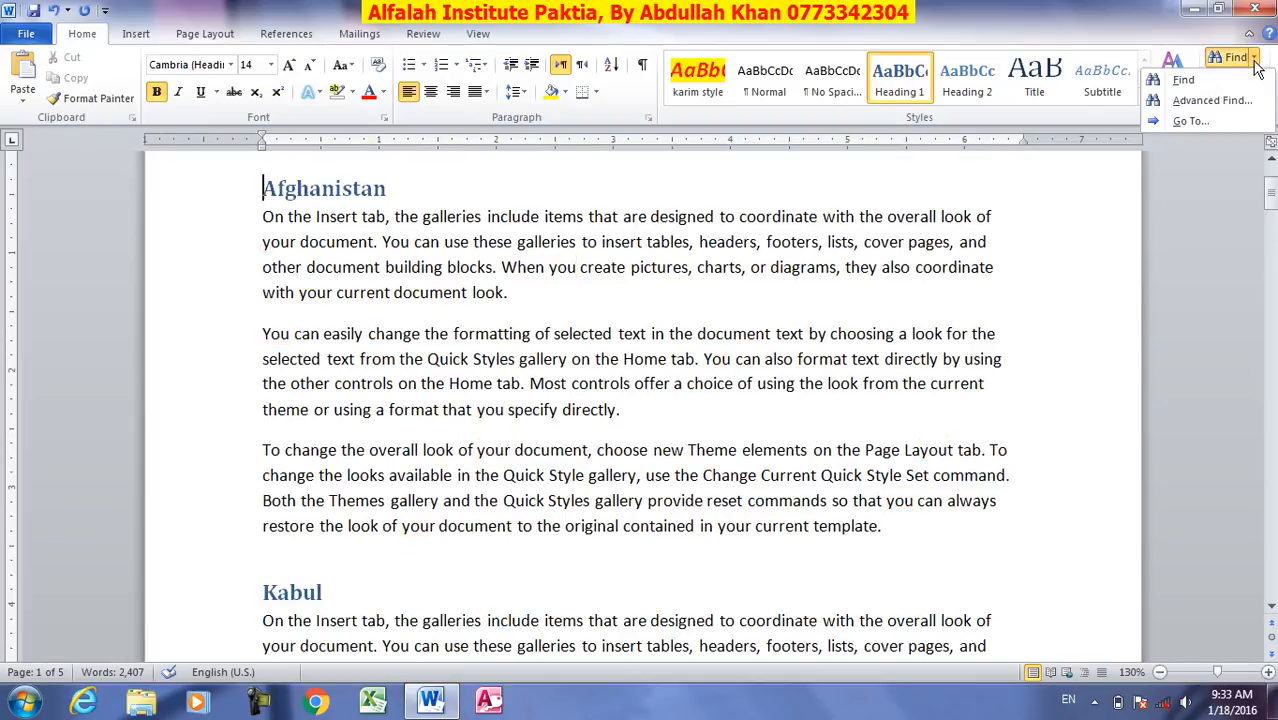
left_click(1208, 105)
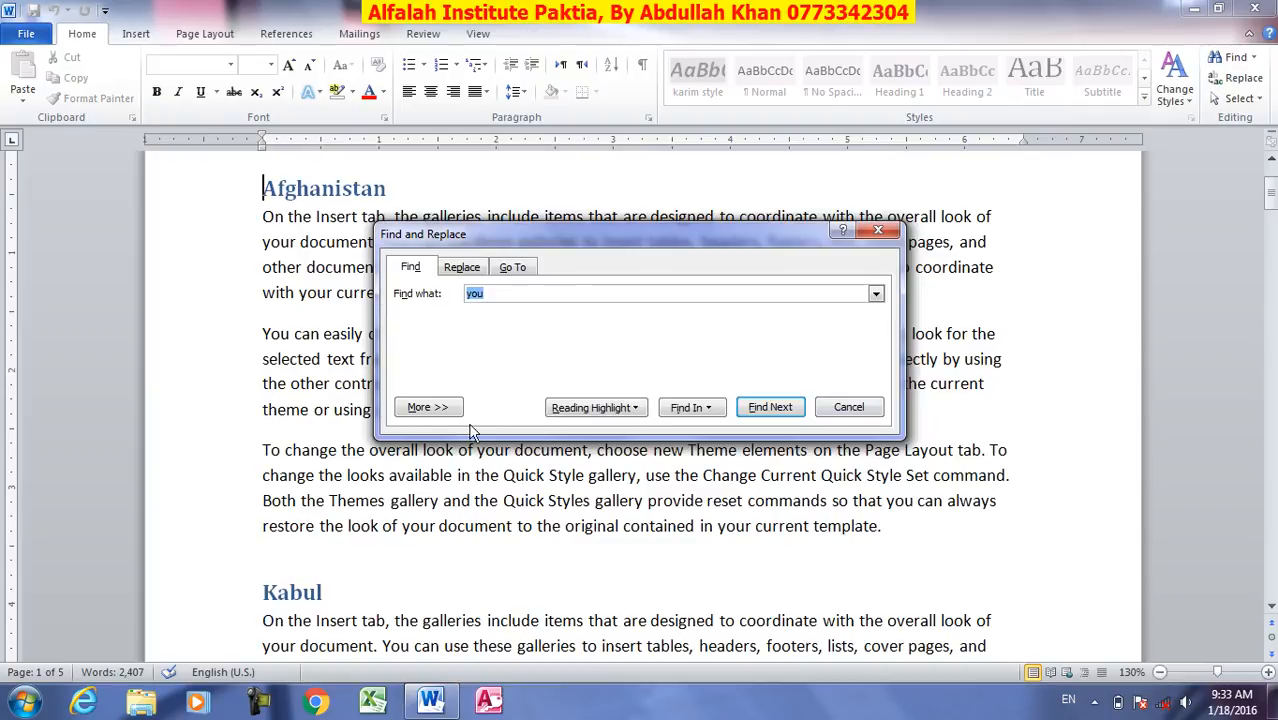
left_click(442, 410)
left_click(442, 410)
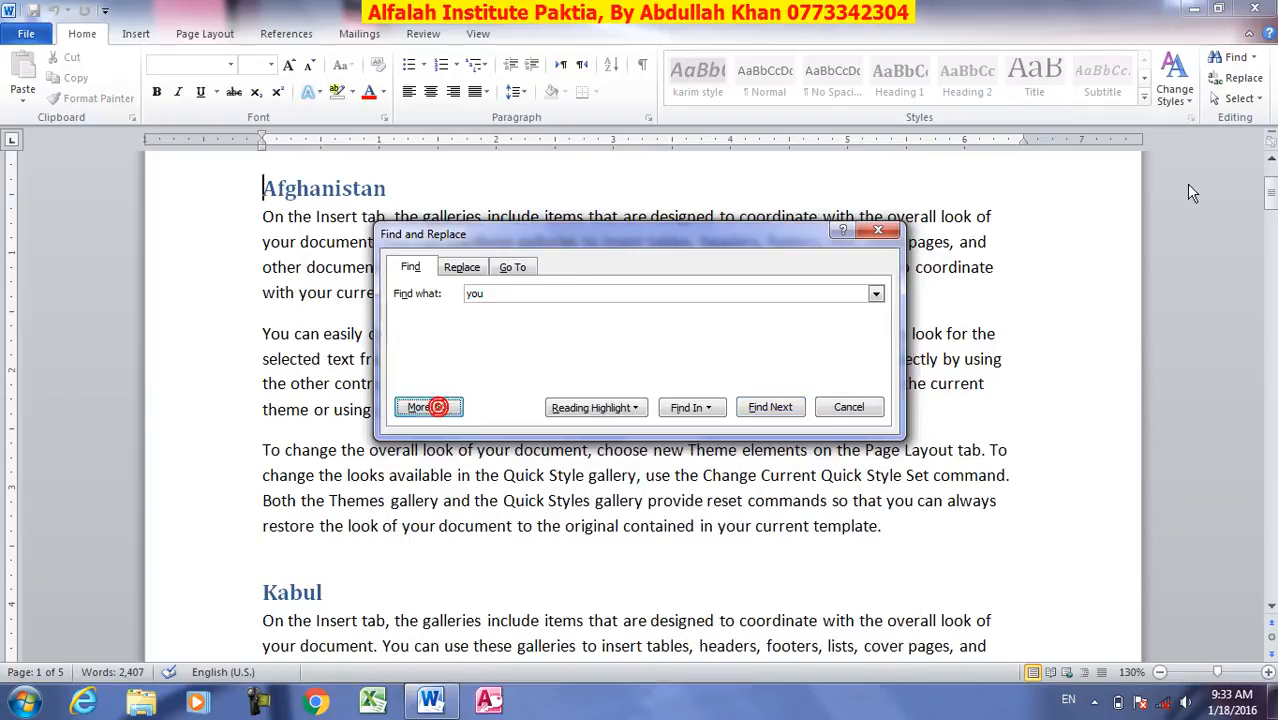
left_click(878, 233)
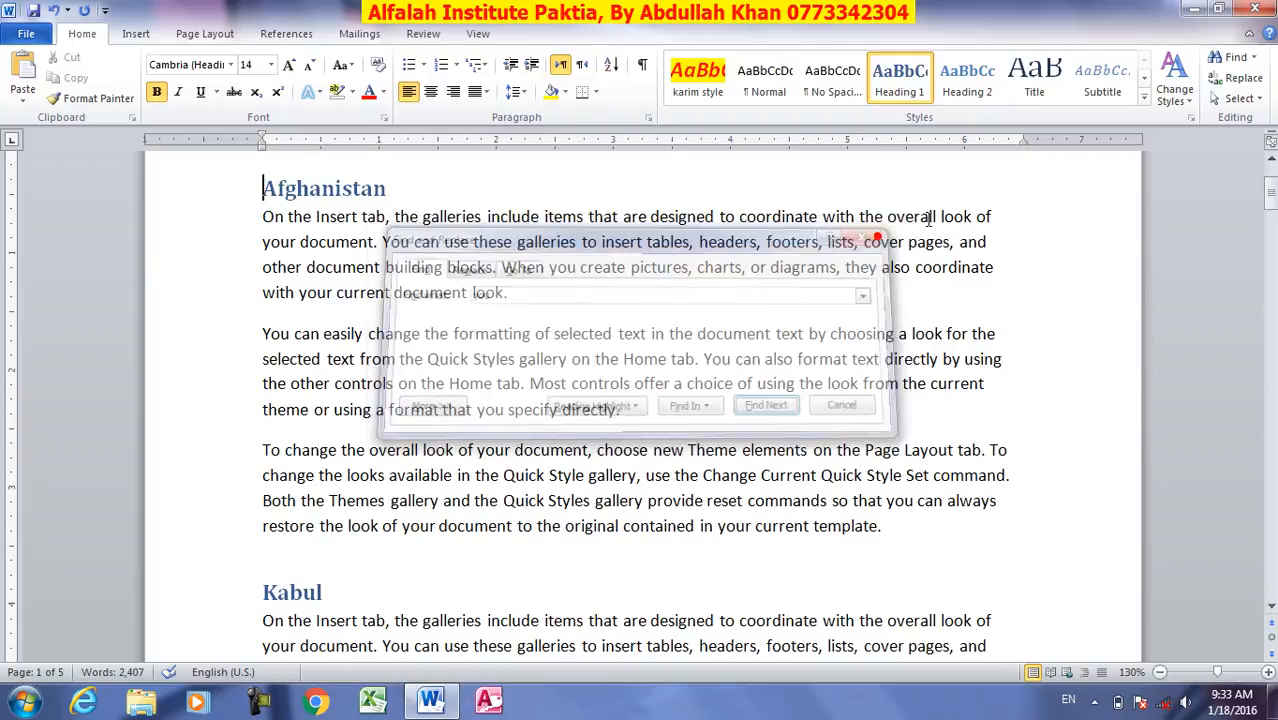